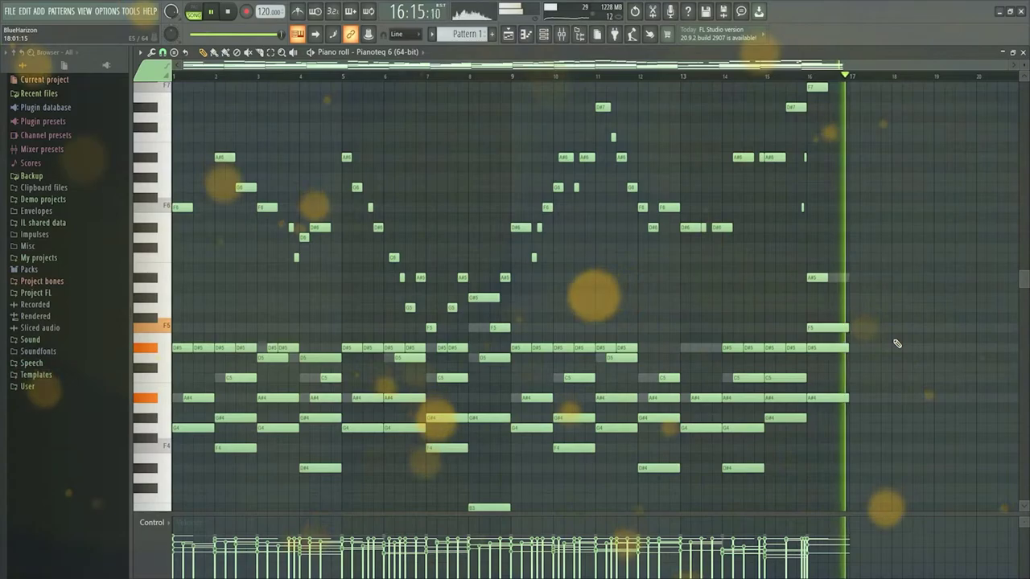
Stop playback, switch to the empty Pattern 2 and bring up the Scaler 2 channel's plugin.
key(space)
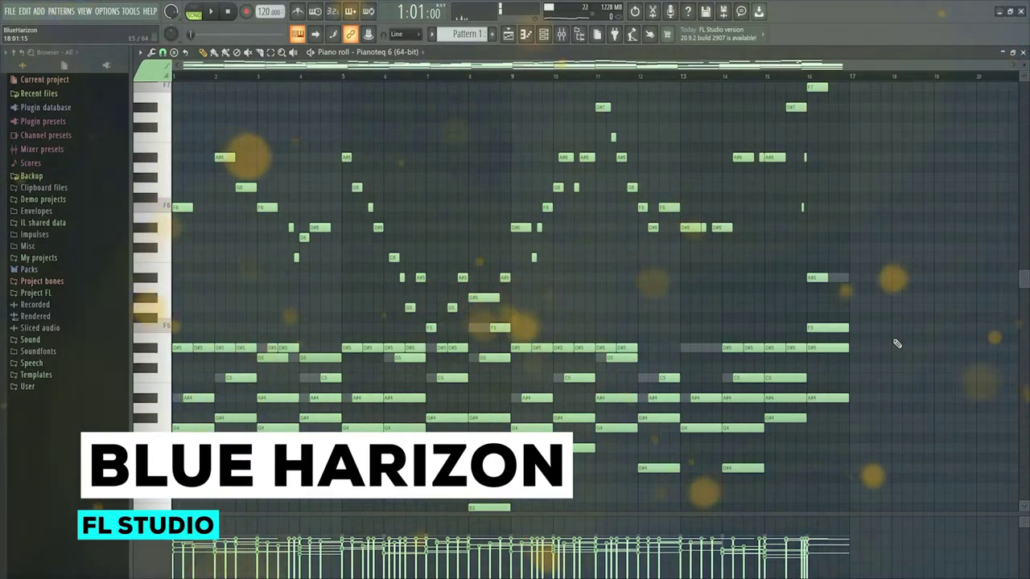
scroll(474, 31, down, 1)
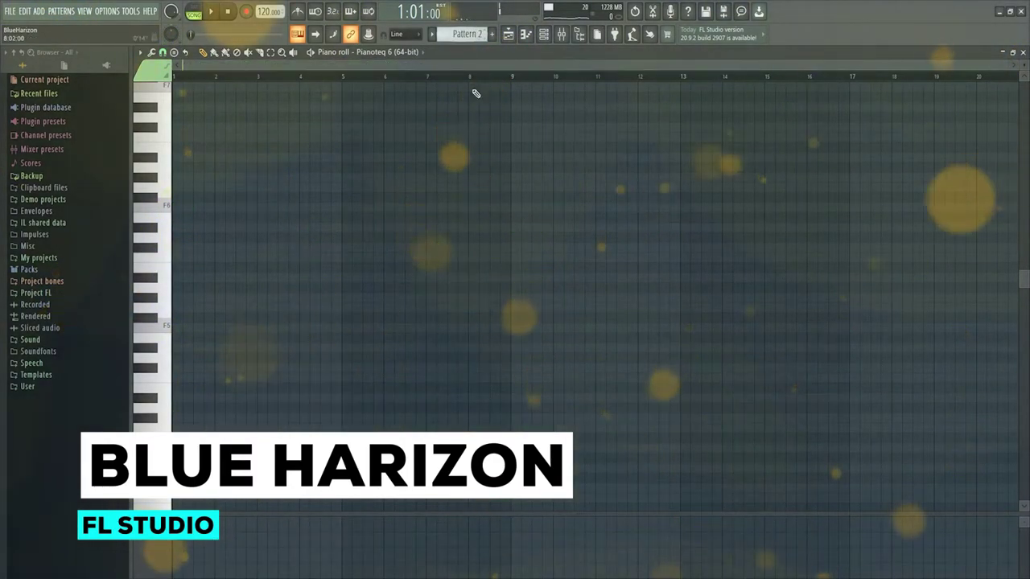
click(544, 34)
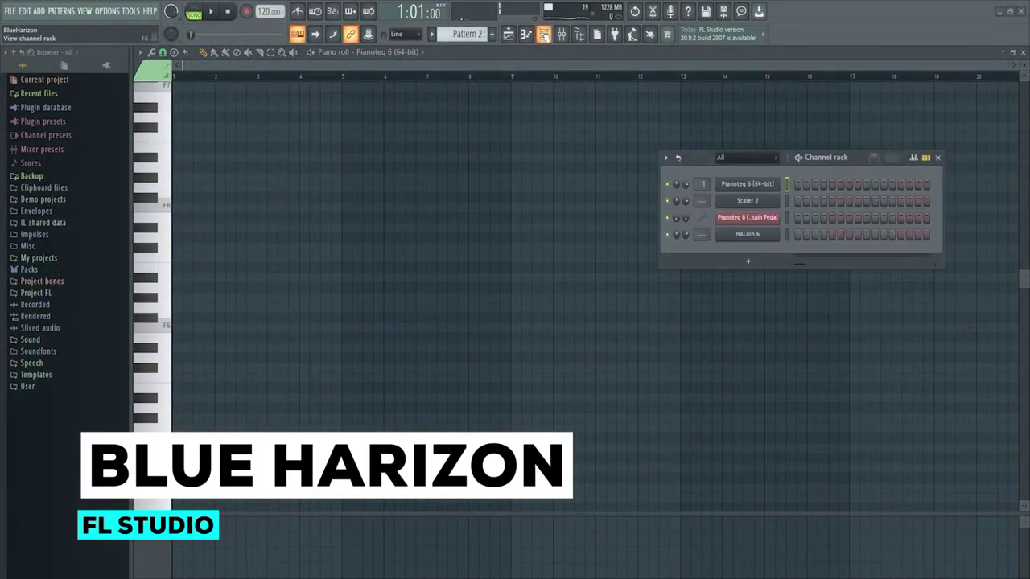
click(753, 206)
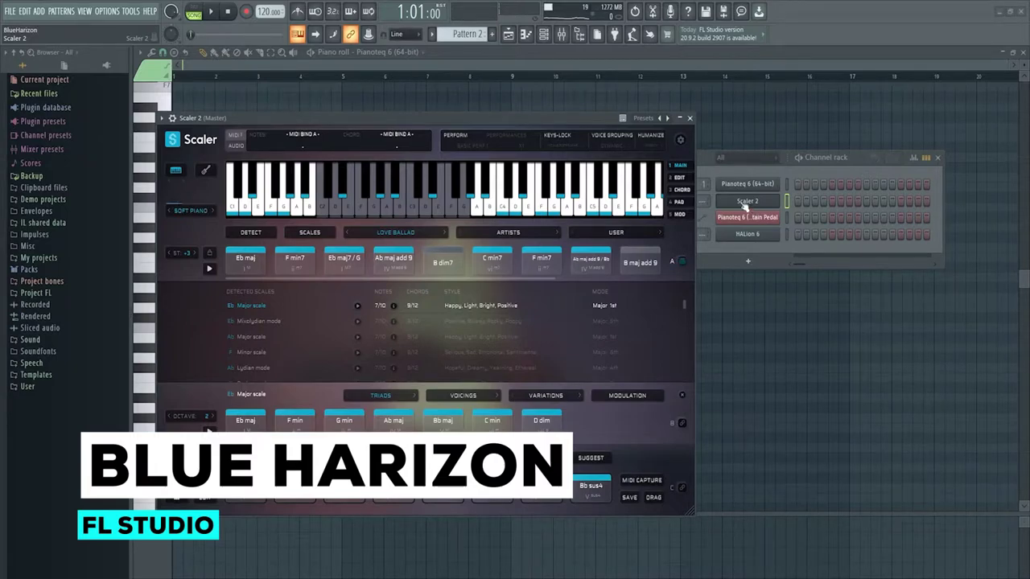
Load the Scale of Love chord set from Scaler's Pop Ballads collection.
click(416, 233)
mouse_move(401, 503)
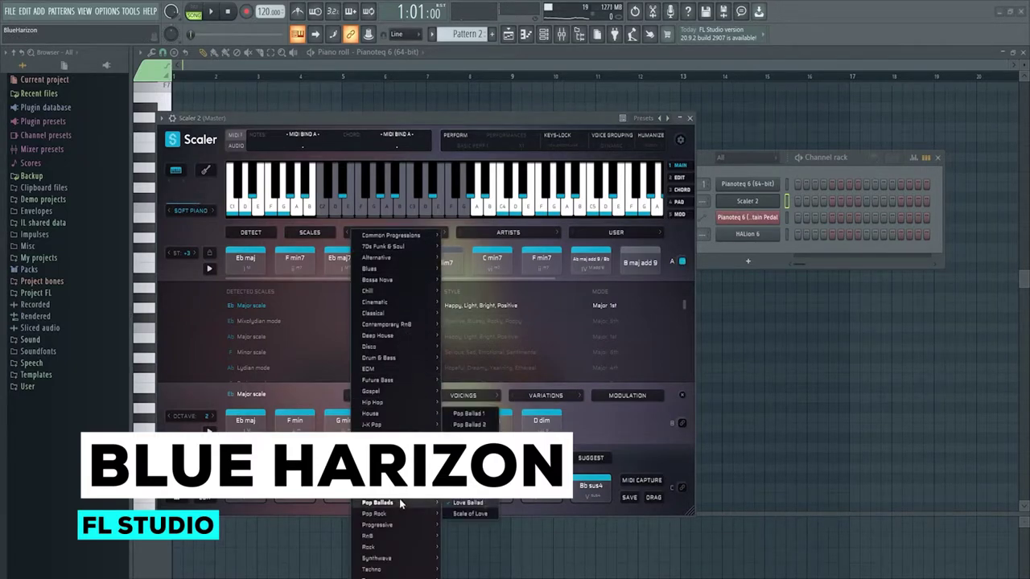
click(462, 504)
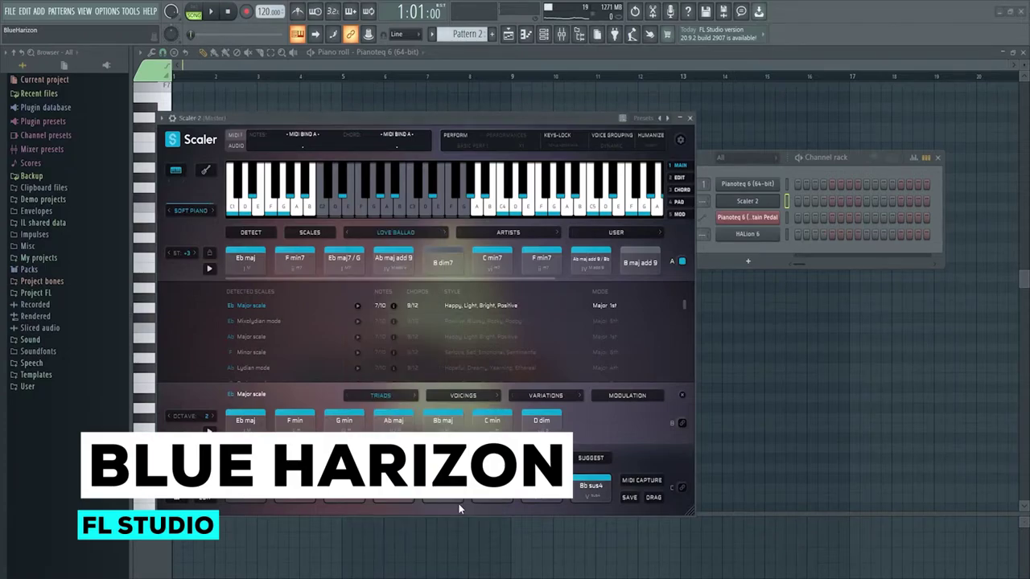
click(414, 239)
mouse_move(407, 503)
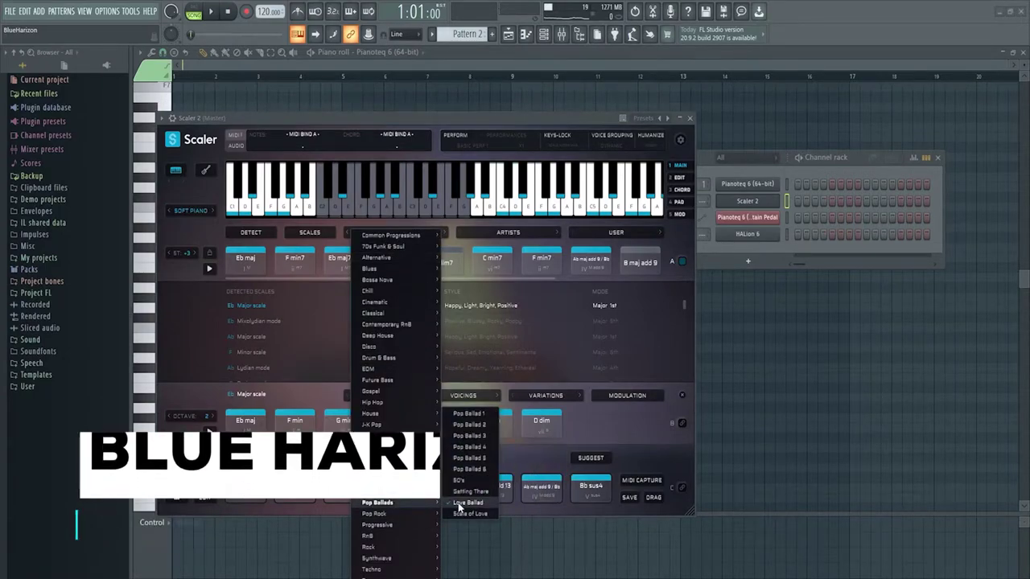
click(468, 513)
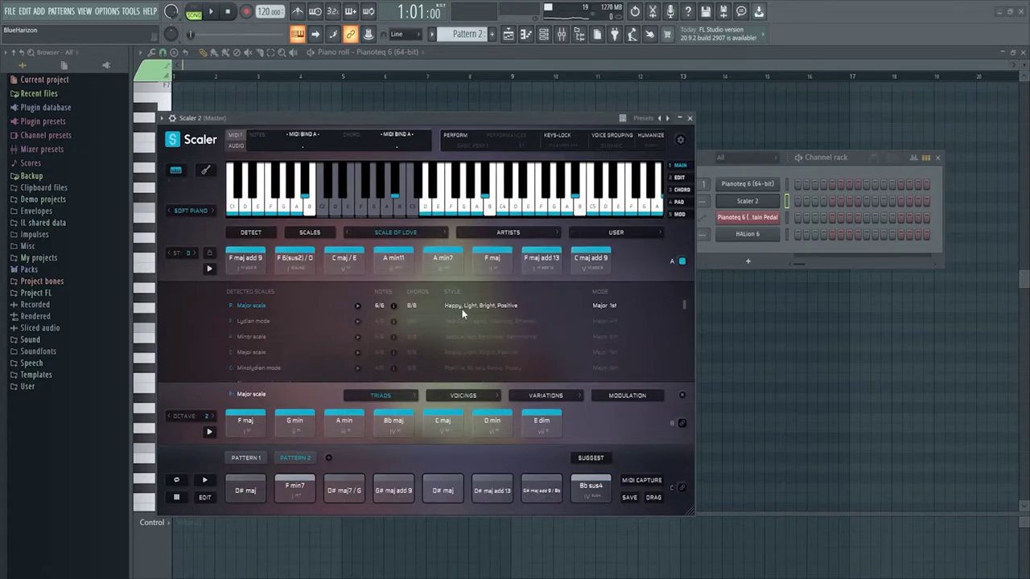
Switch the chord set back to Love Ballad from the Pop Ballads collection.
click(415, 237)
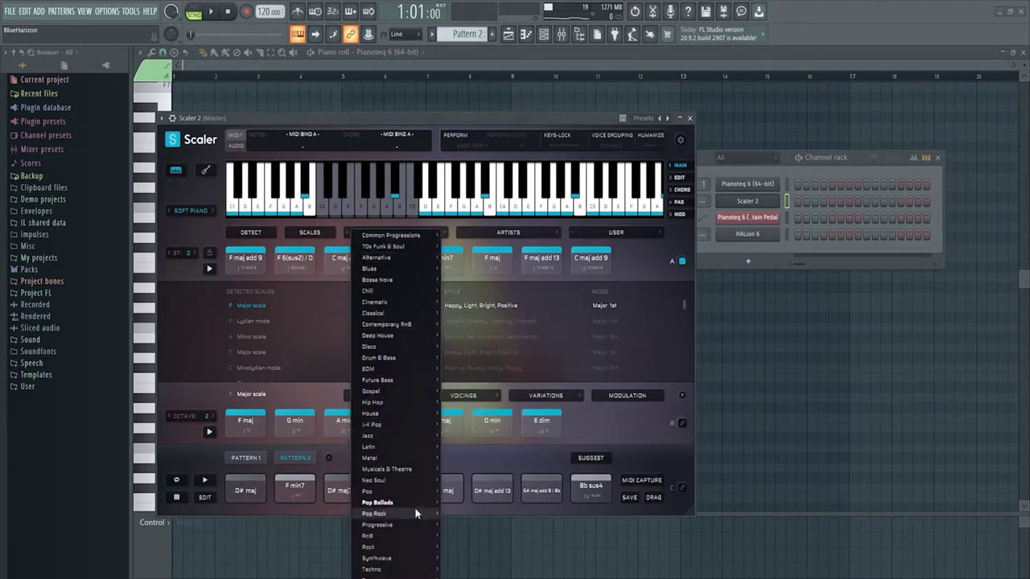
mouse_move(413, 502)
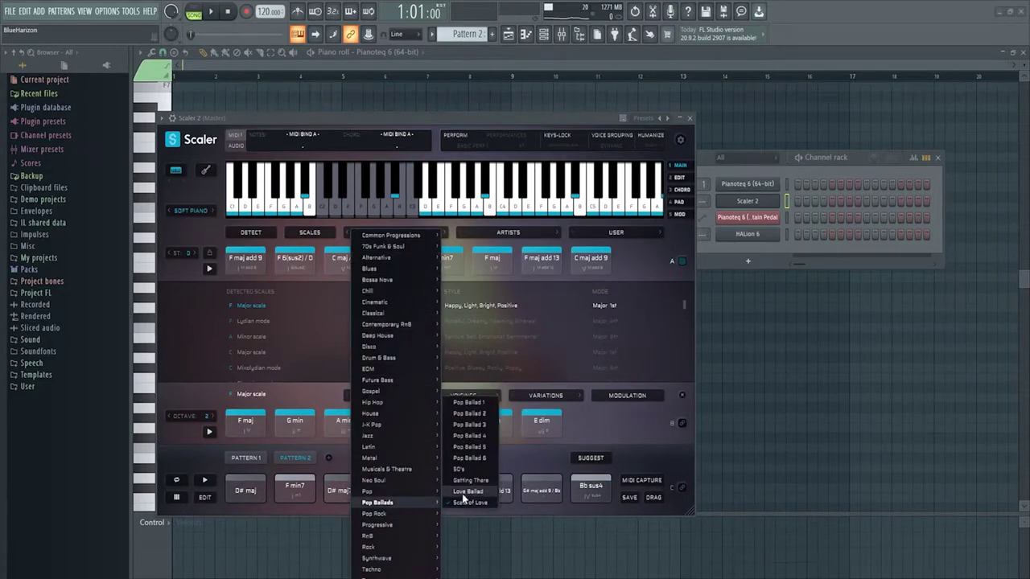
click(465, 492)
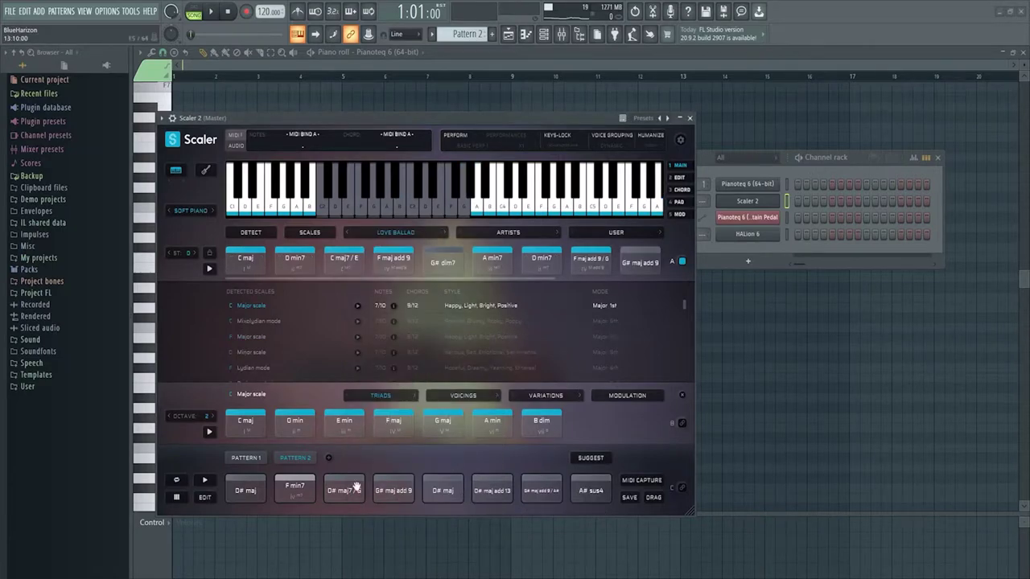
Clear the chords from Scaler's Pattern 1 and Pattern 2, and make Pattern 1 active.
right_click(252, 461)
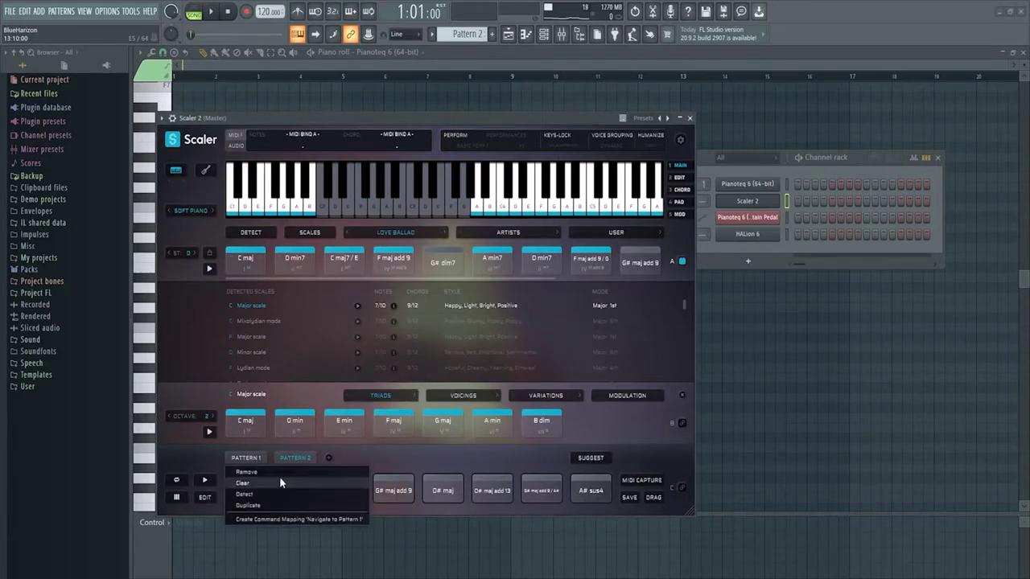
click(275, 488)
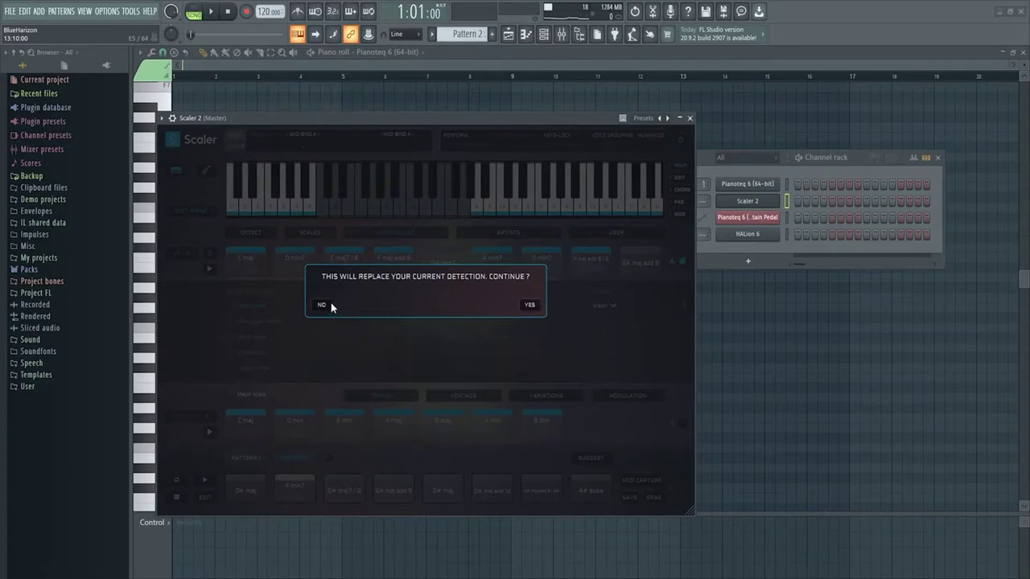
click(329, 305)
right_click(255, 456)
click(267, 482)
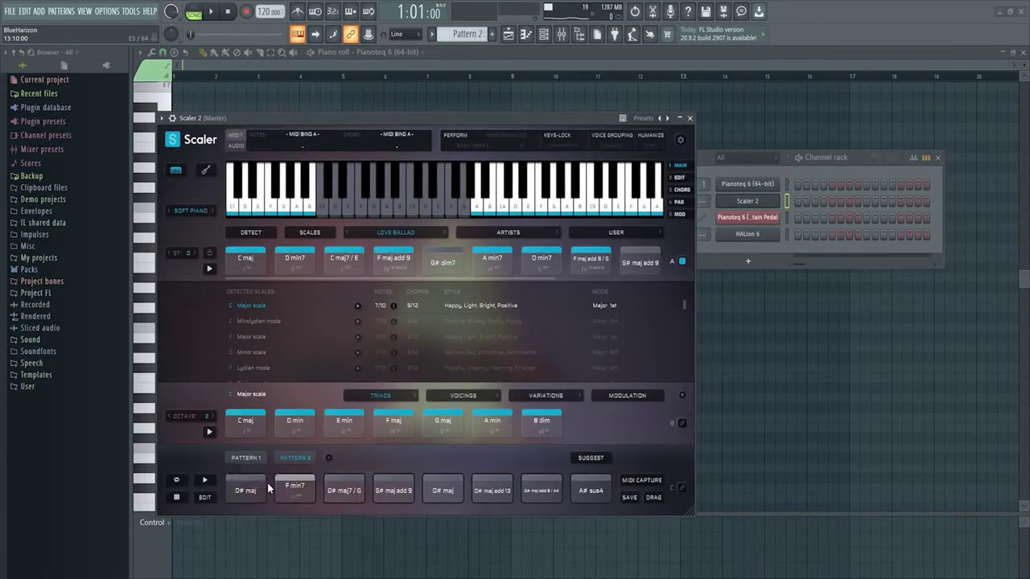
right_click(291, 458)
click(297, 483)
click(255, 458)
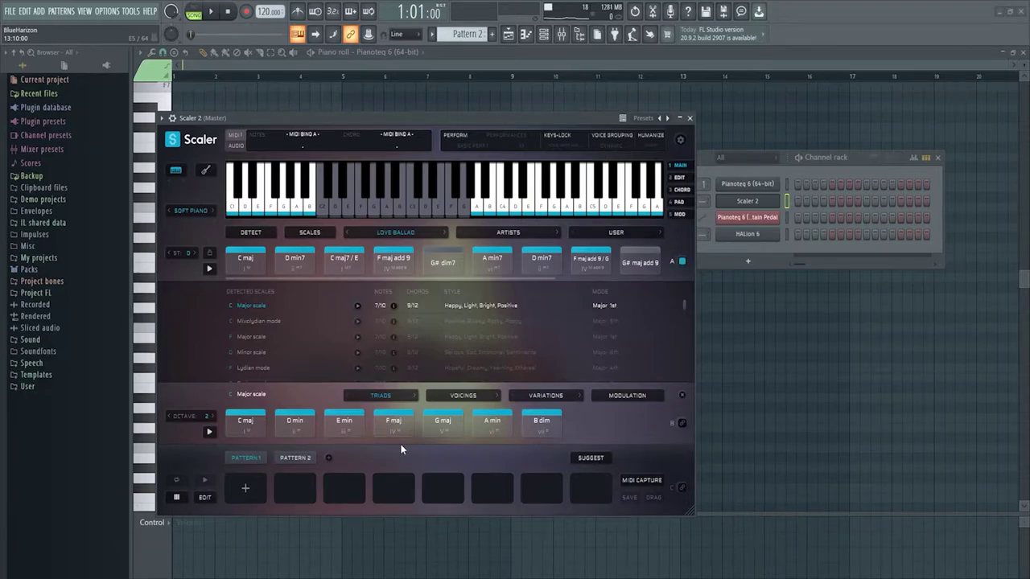
Set Scaler's internal sound to Grand Piano.
click(190, 211)
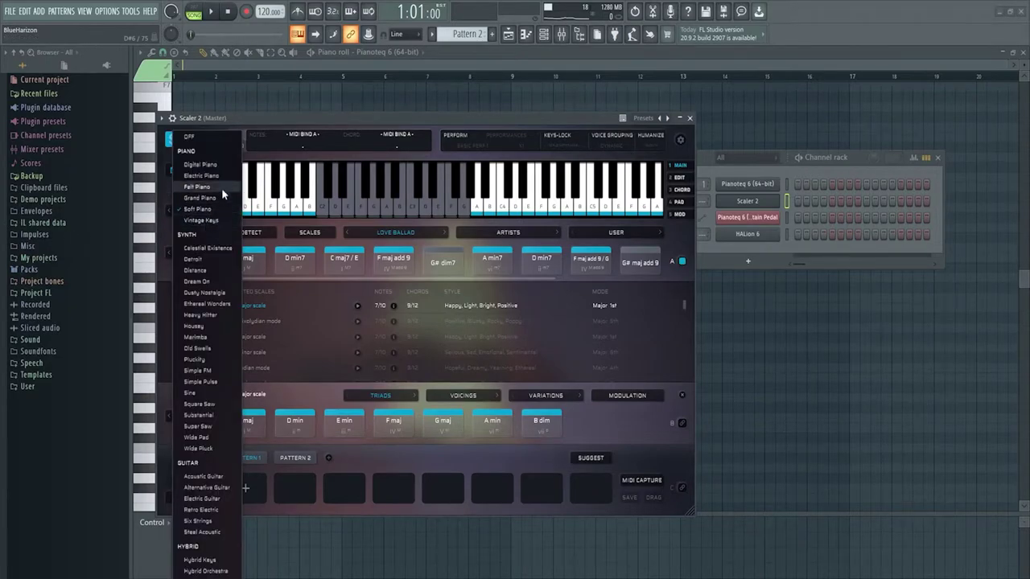
click(200, 198)
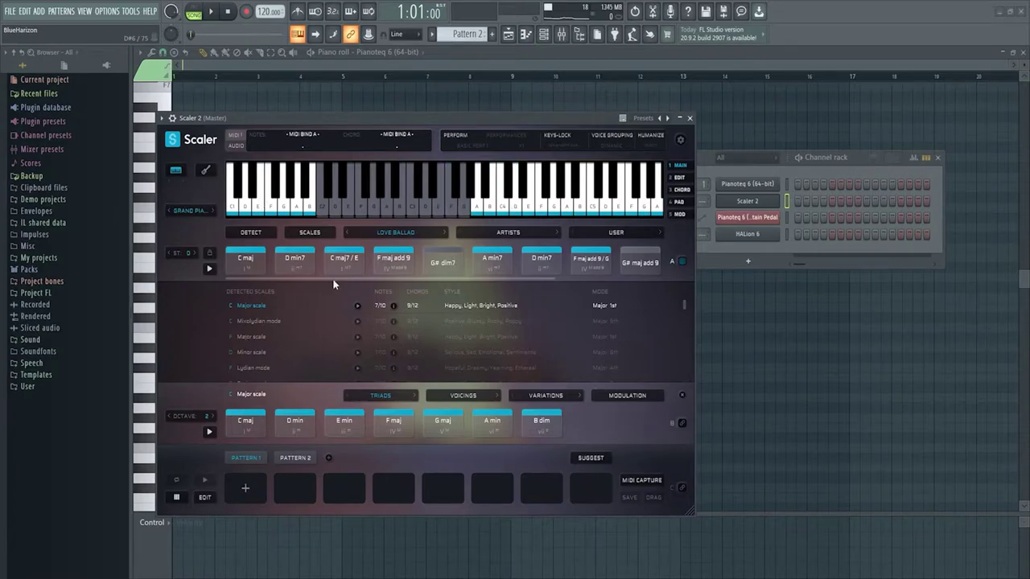
Audition chords across the Love Ballad set, including C maj, D min7, F maj add 9 and the final G sus4.
click(255, 267)
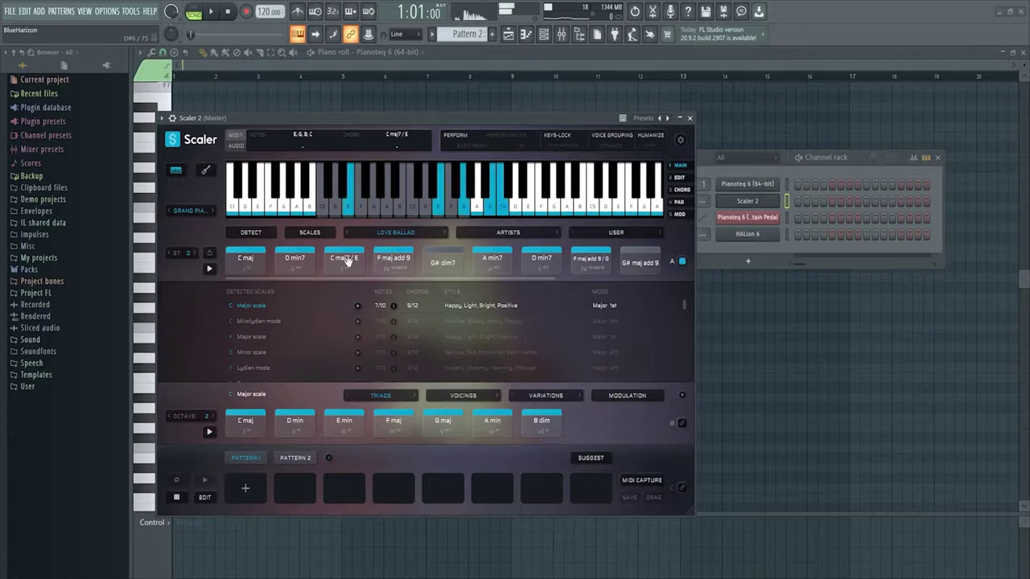
click(383, 262)
click(314, 263)
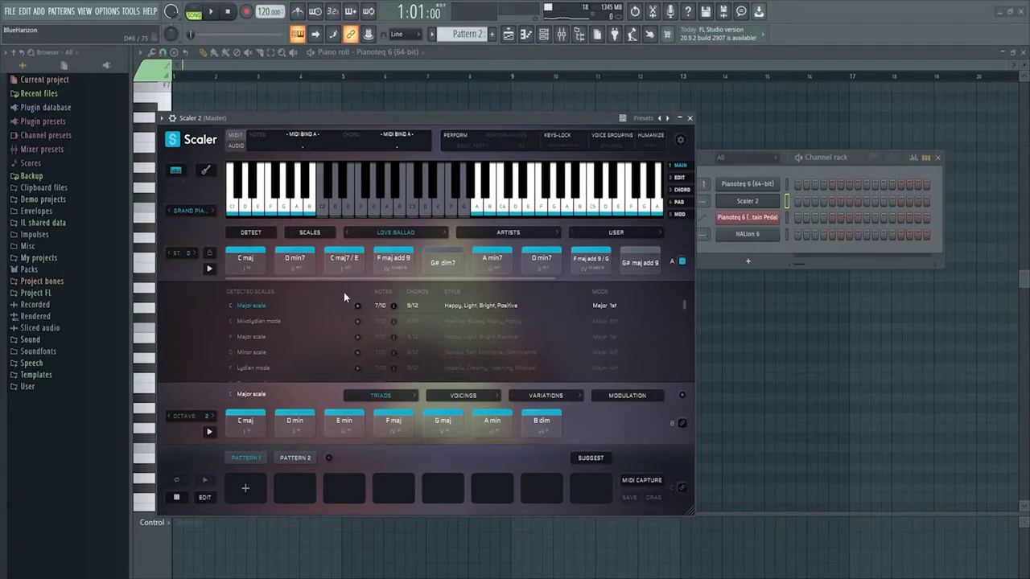
click(246, 260)
drag(503, 279, 602, 279)
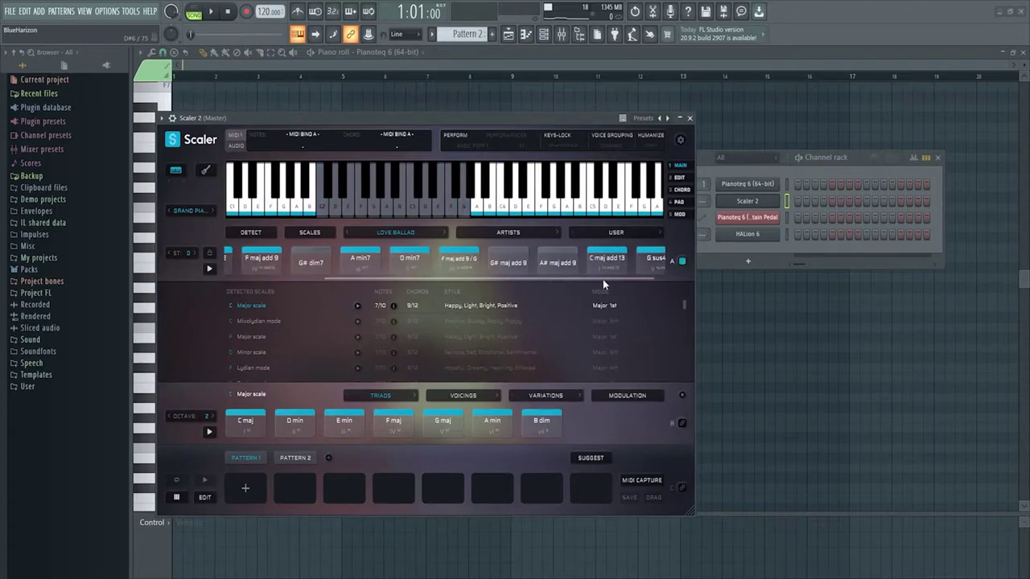
click(644, 259)
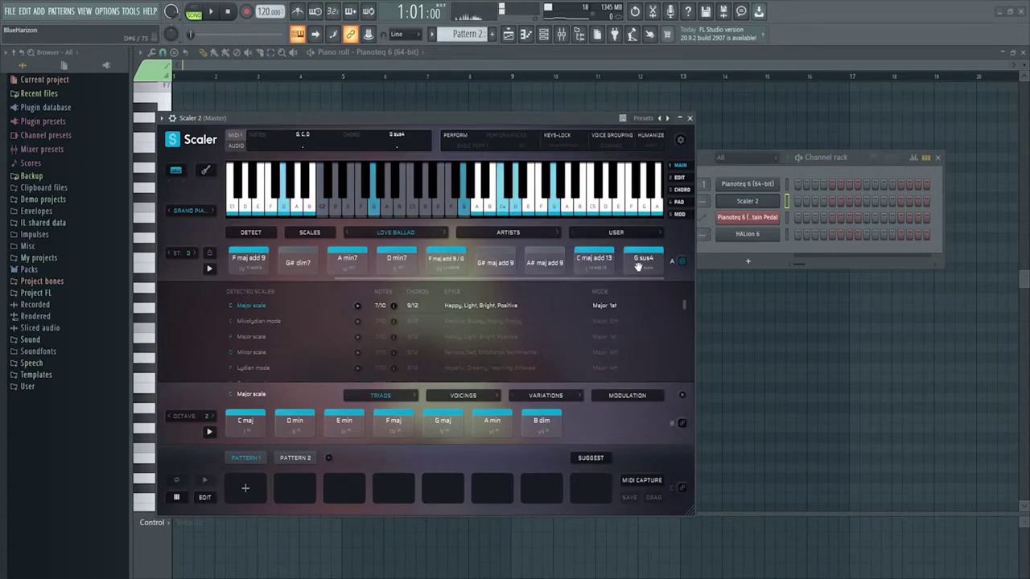
drag(577, 279, 479, 289)
click(249, 271)
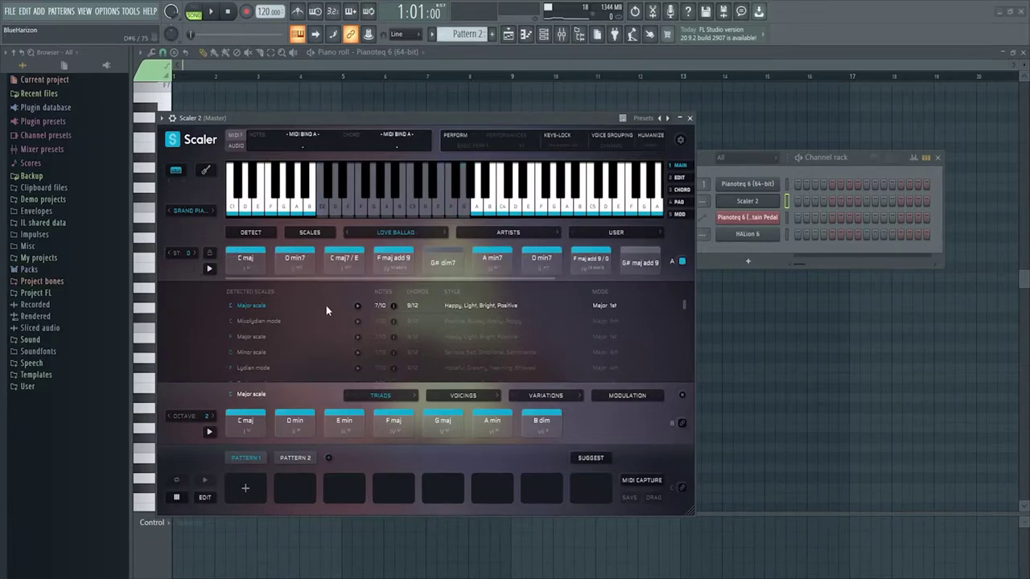
Transpose the Love Ballad chords up by 2 semitones and audition the first chord.
click(195, 253)
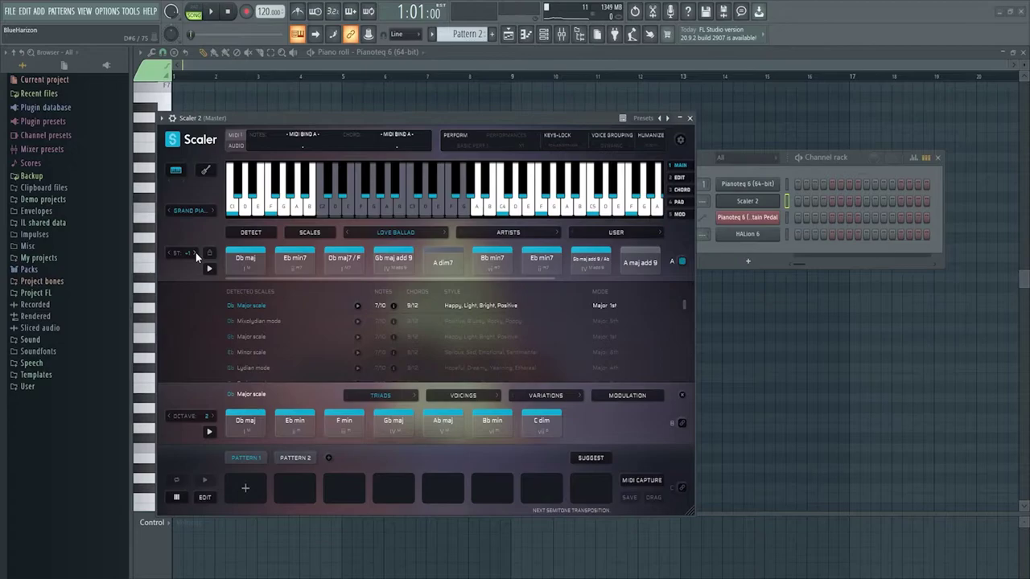
click(196, 252)
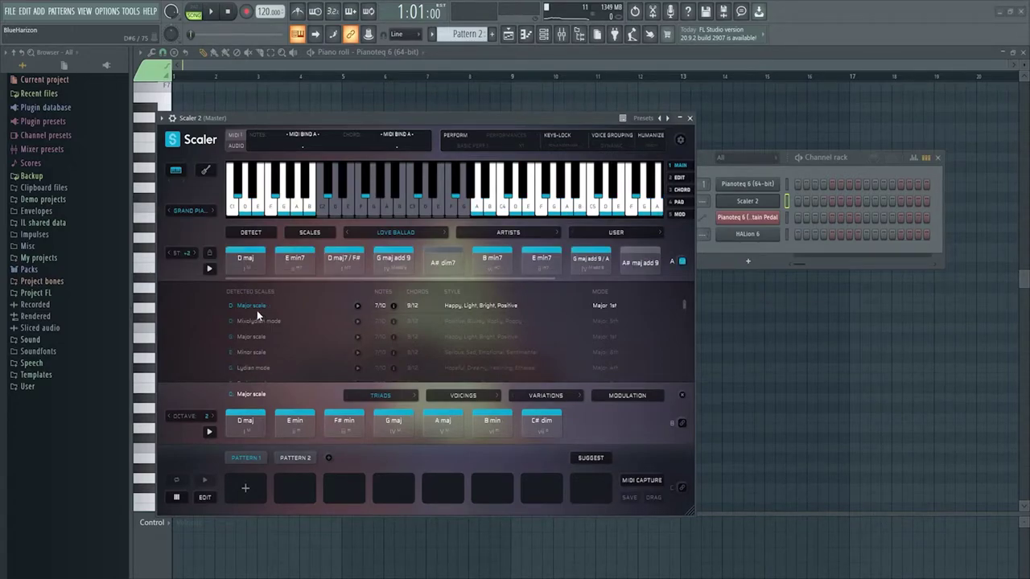
click(235, 257)
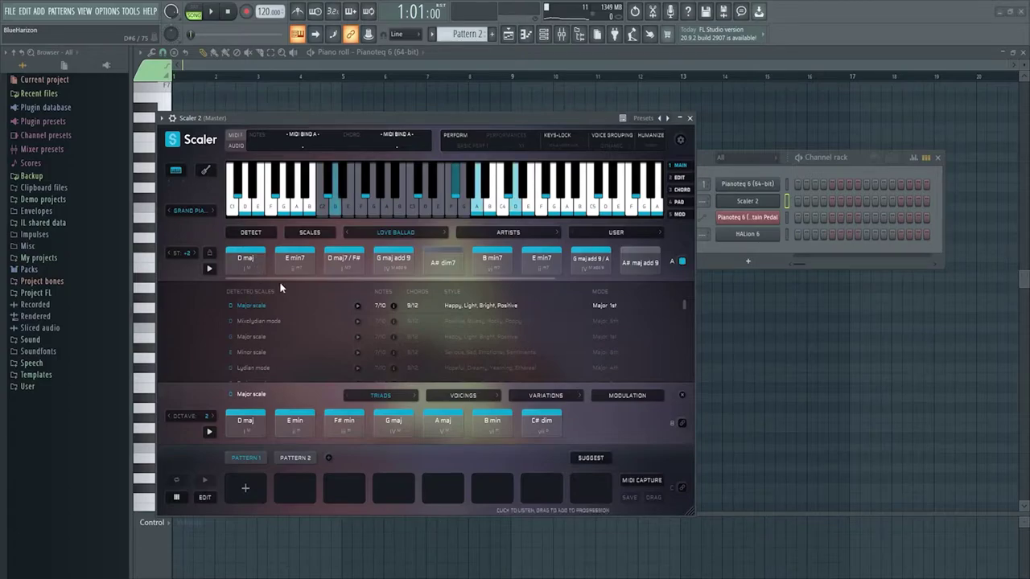
Fill the first four slots of Scaler's Pattern 1 with D maj, D maj7/F#, E min7 and G maj add 9.
drag(235, 260, 246, 485)
drag(344, 258, 296, 488)
click(385, 258)
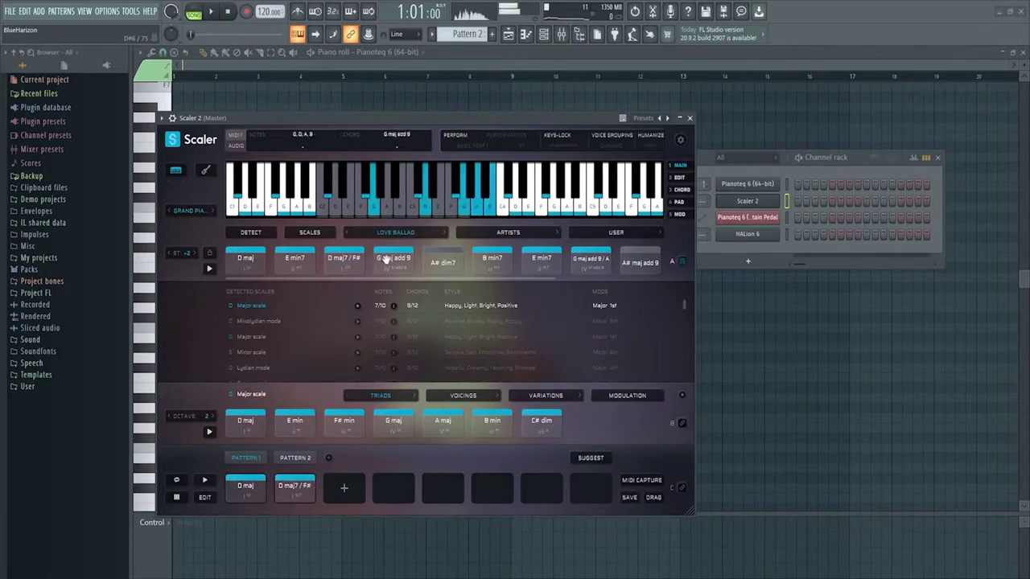
click(295, 258)
drag(295, 259, 344, 486)
drag(393, 259, 402, 487)
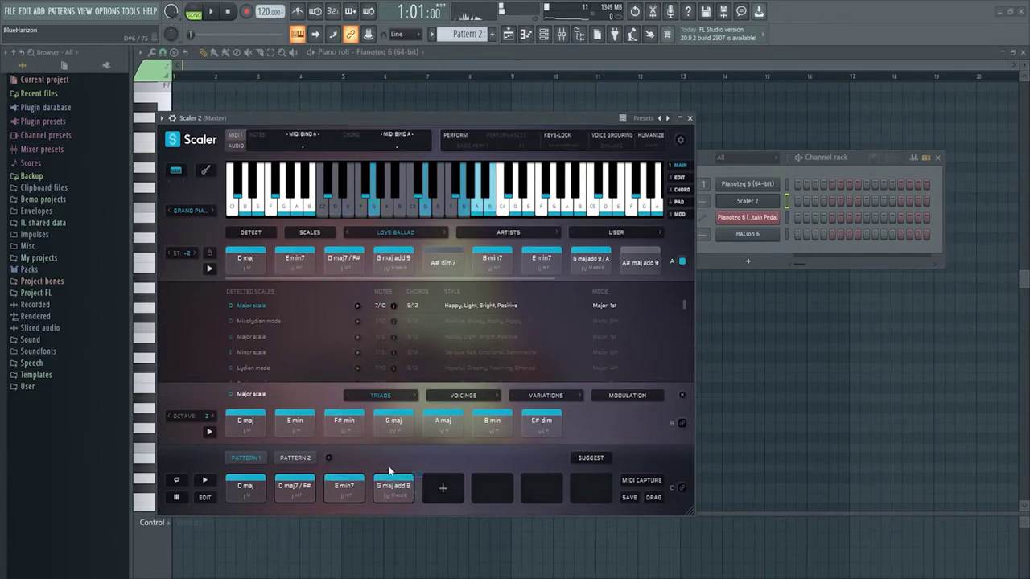
Complete the Pattern 1 progression by adding D maj, D maj7/F#, G maj add 9 and A# dim7 to the remaining slots.
drag(258, 266, 441, 492)
drag(343, 259, 493, 488)
drag(392, 259, 543, 483)
drag(442, 259, 591, 487)
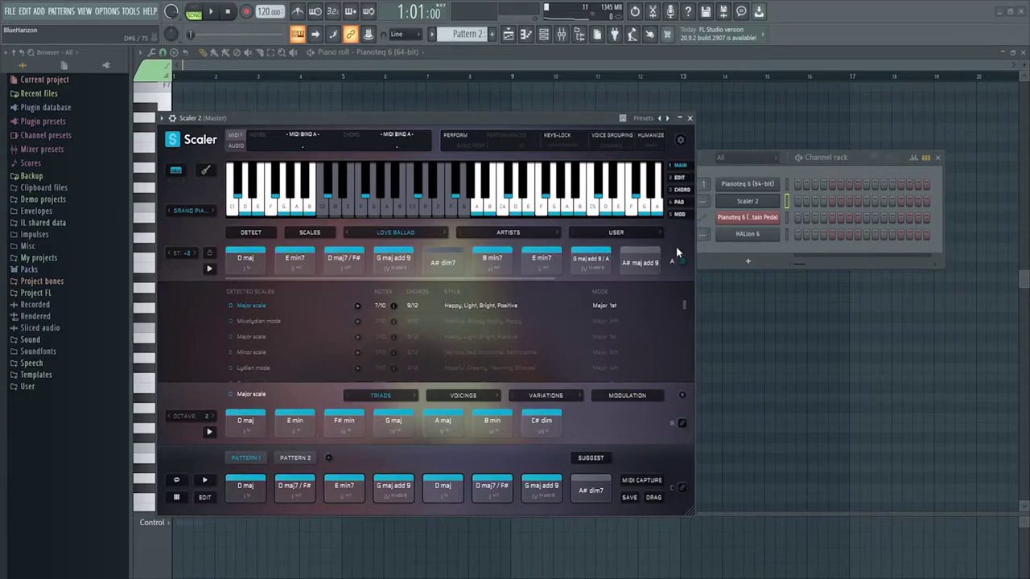
Turn on Scaler's Perform mode with Phrases and choose the Basic 4 common phrase.
click(483, 137)
click(514, 220)
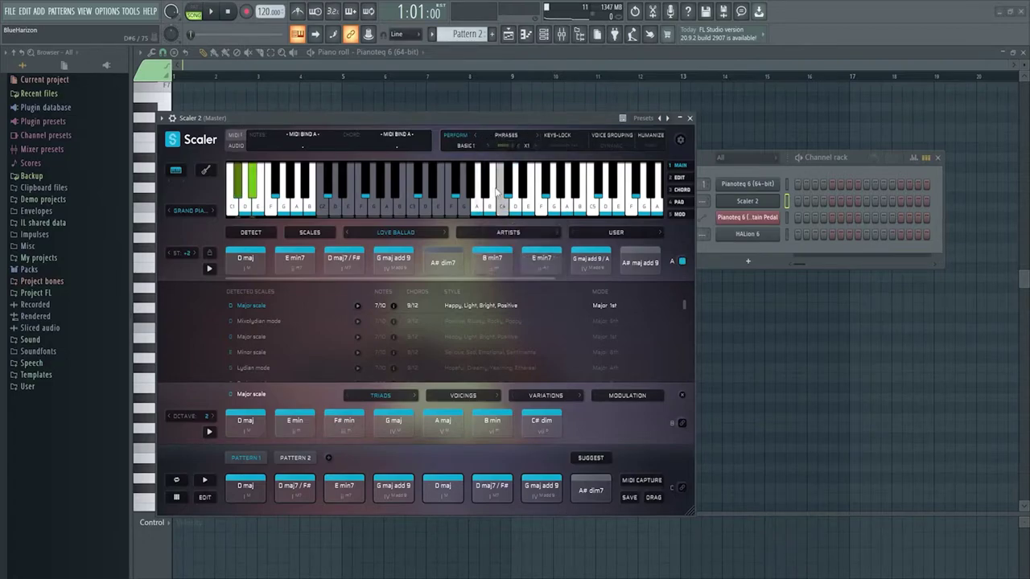
click(467, 149)
mouse_move(482, 164)
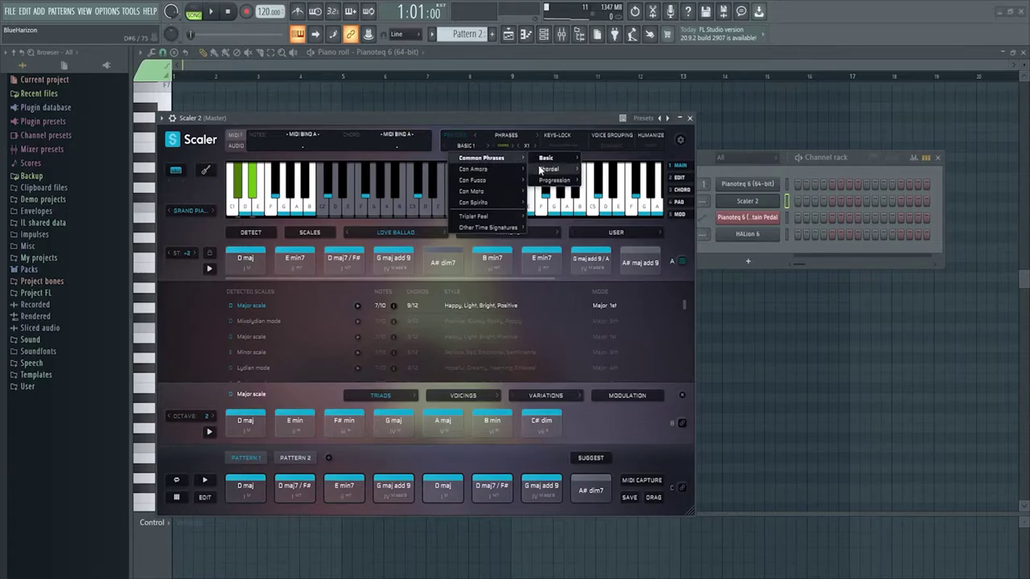
click(610, 194)
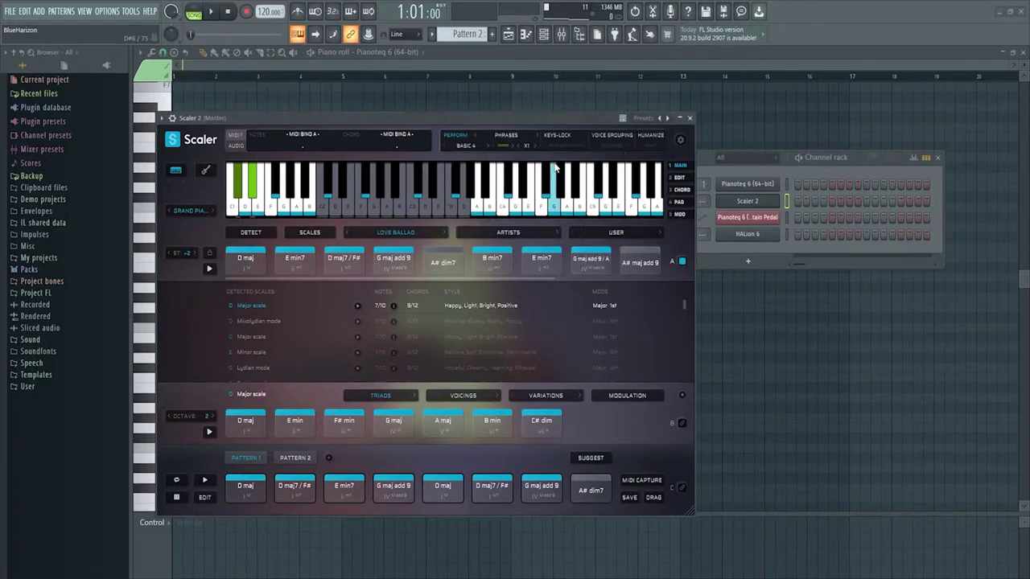
Place the performed progression as MIDI in the Pianoteq 6 piano roll and move the Scaler window off the notes.
drag(654, 497, 793, 334)
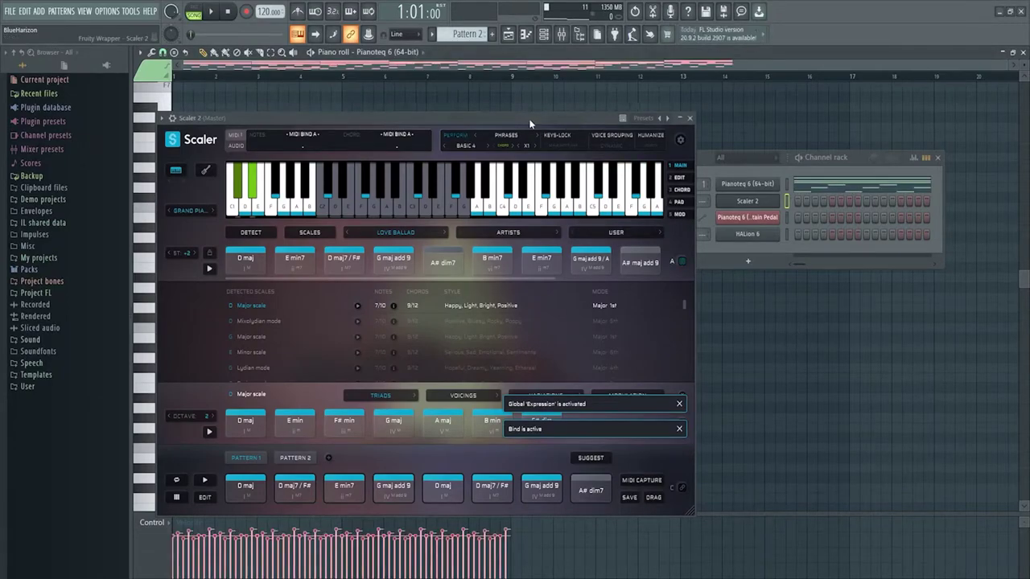
drag(528, 118, 795, 103)
Switch playback from song to pattern mode and play the imported progression.
key(space)
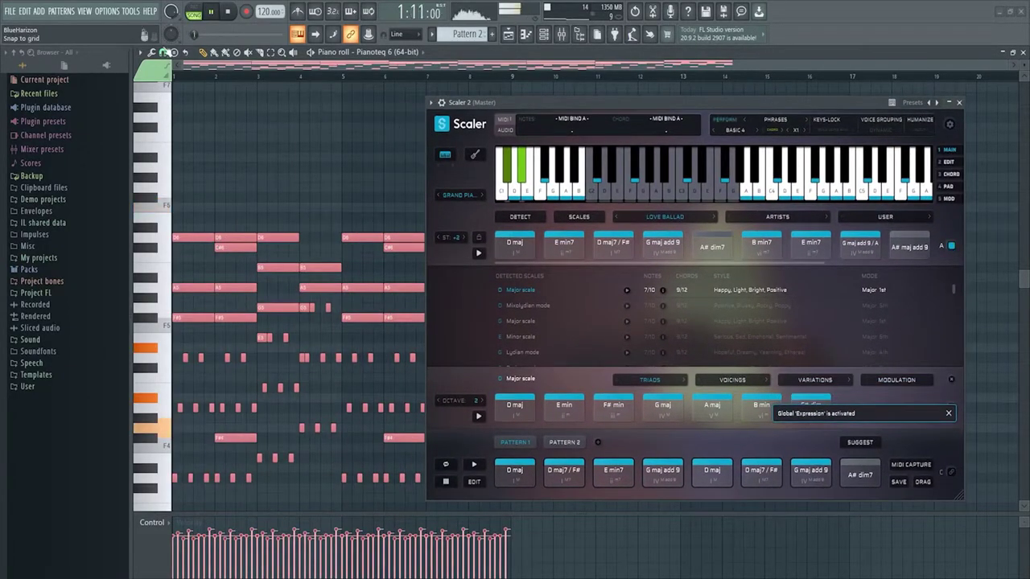
key(space)
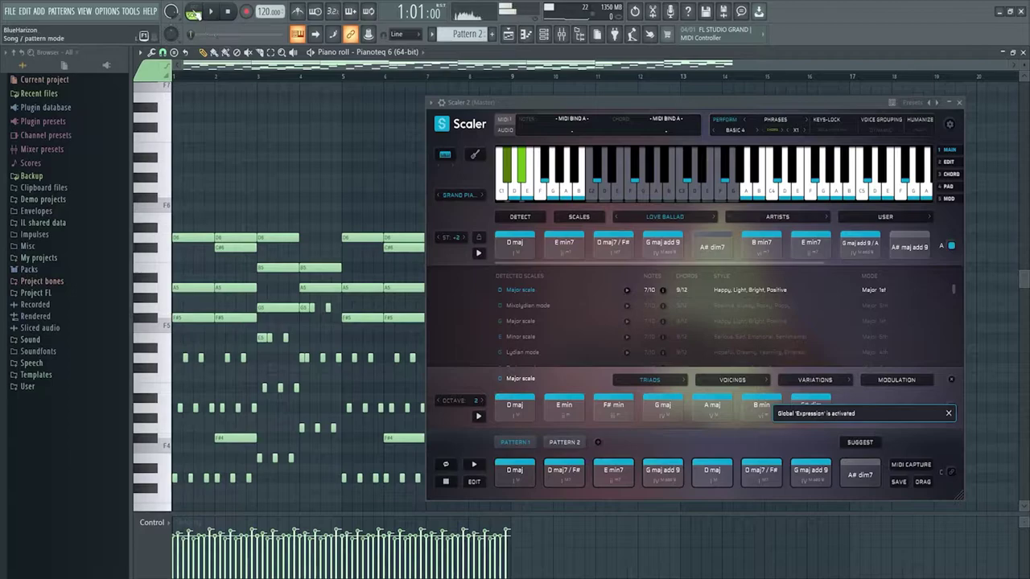
key(space)
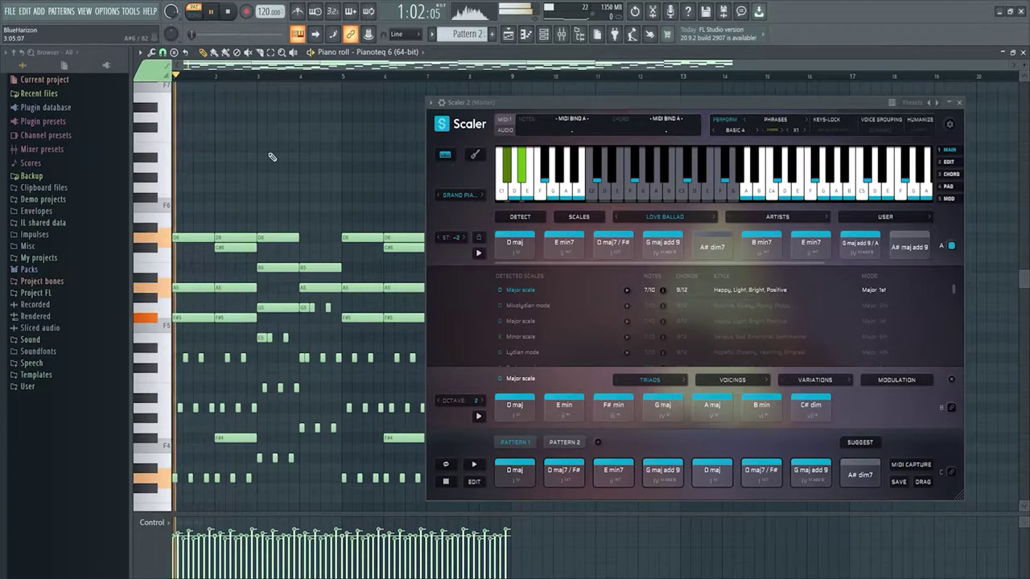
Stop playback, turn off Scaler's Perform mode and replace the Pianoteq 6 notes with the plain block chords of Scaler's Pattern 1.
scroll(272, 156, down, 3)
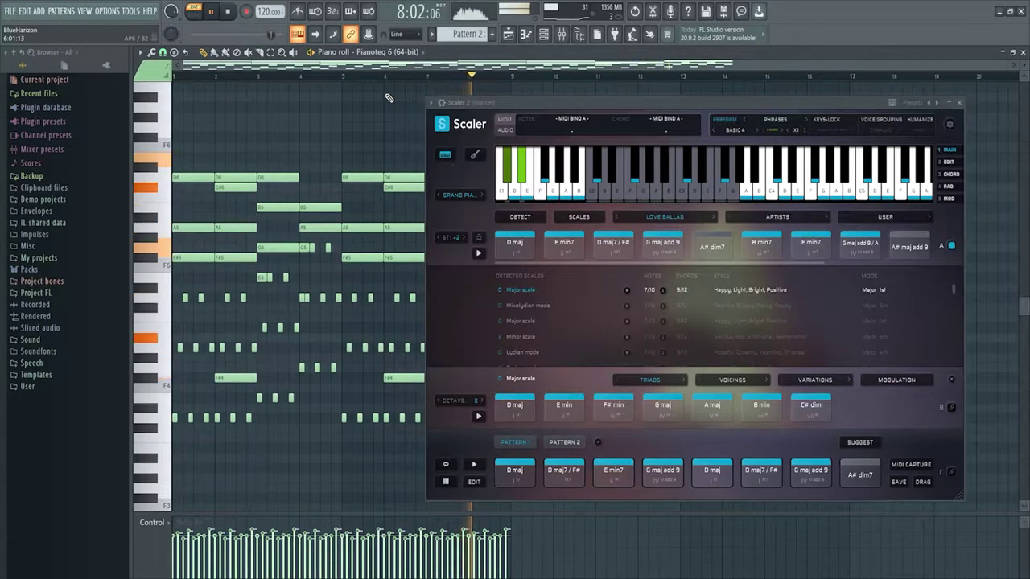
key(space)
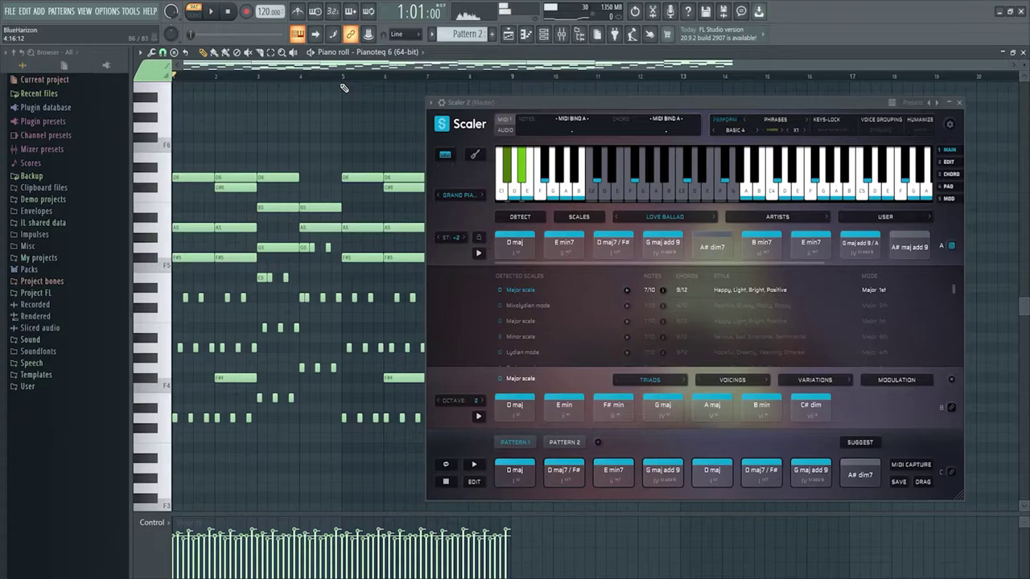
drag(561, 105, 416, 97)
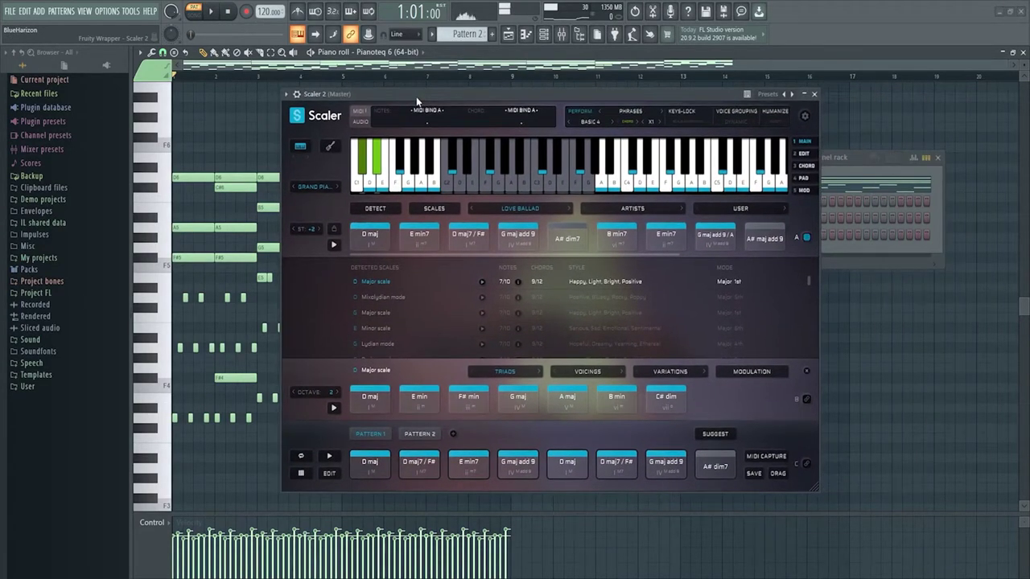
click(597, 117)
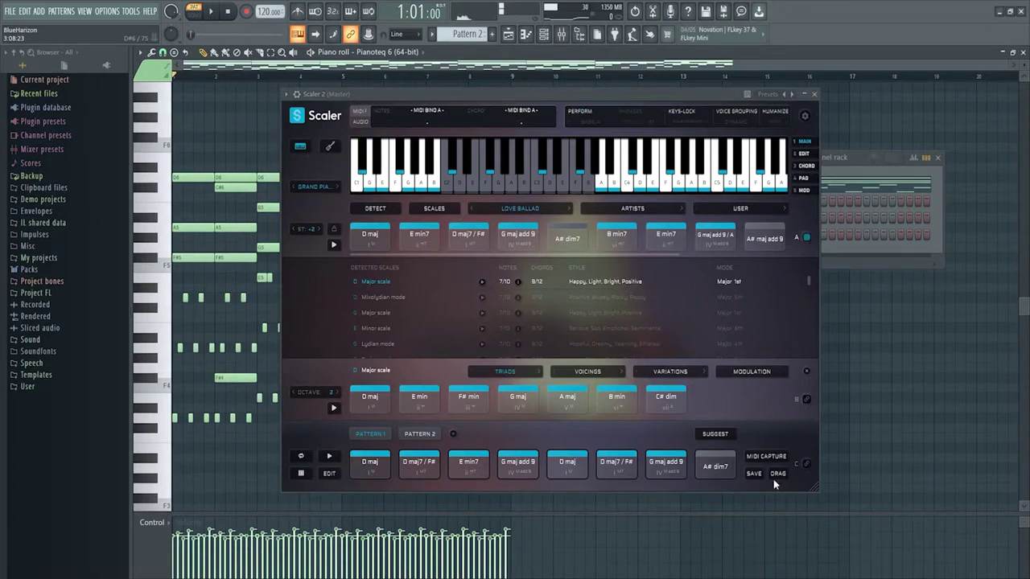
click(805, 465)
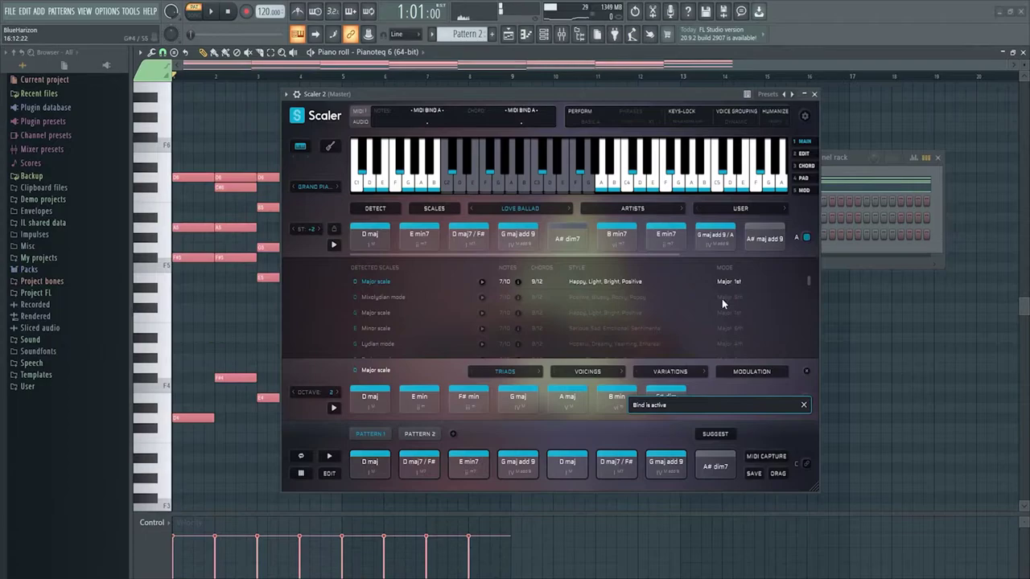
Switch Scaler to its empty Pattern 2 progression and add A sus4 to the eighth slot.
drag(567, 99, 601, 120)
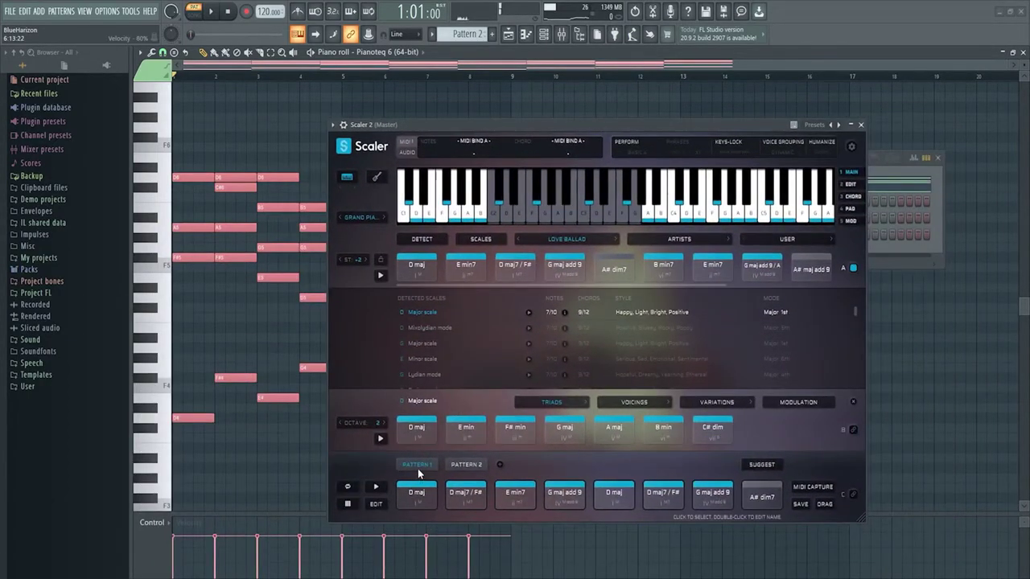
click(456, 466)
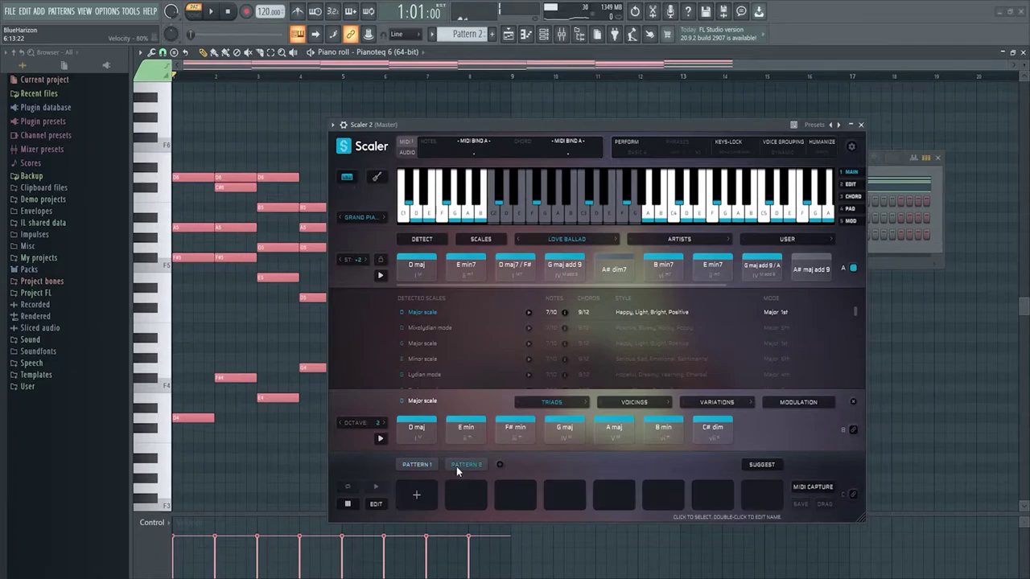
drag(702, 288, 759, 489)
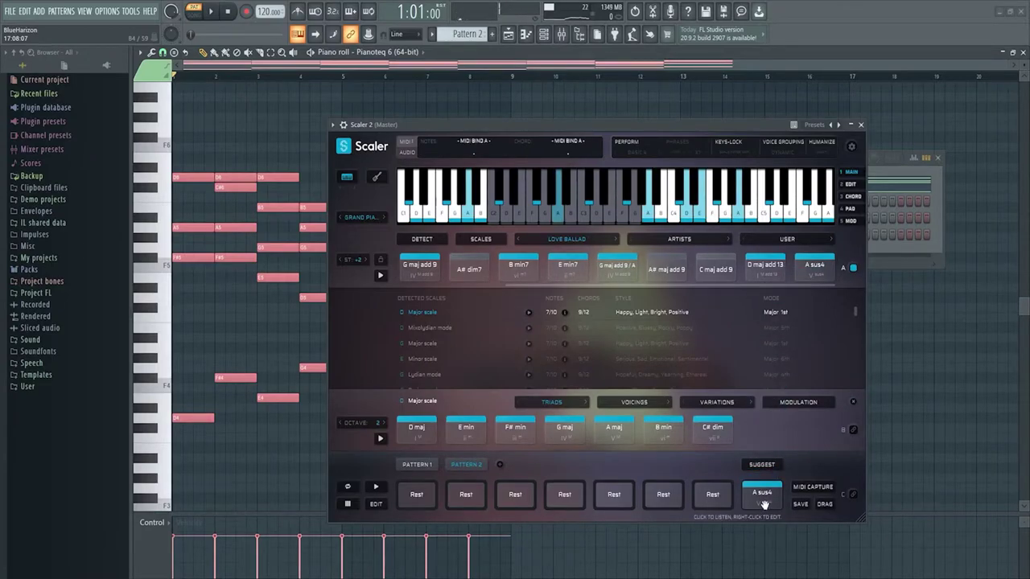
drag(640, 286, 518, 289)
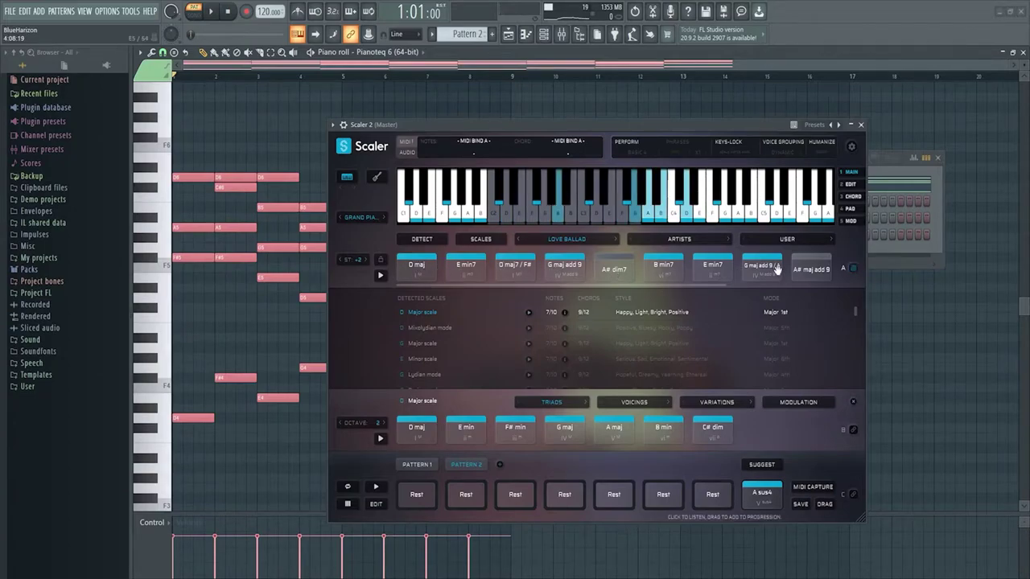
drag(726, 286, 652, 283)
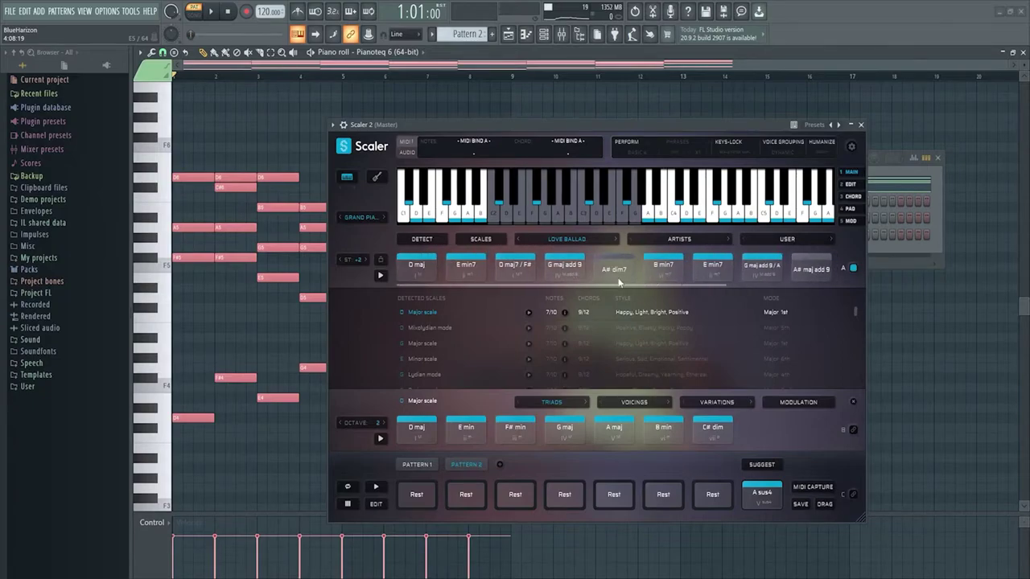
Fill the first seven slots of Scaler's Pattern 2 with D maj, D maj7/F#, E min7, G maj add 9, D maj, E min7 and B min7.
click(419, 465)
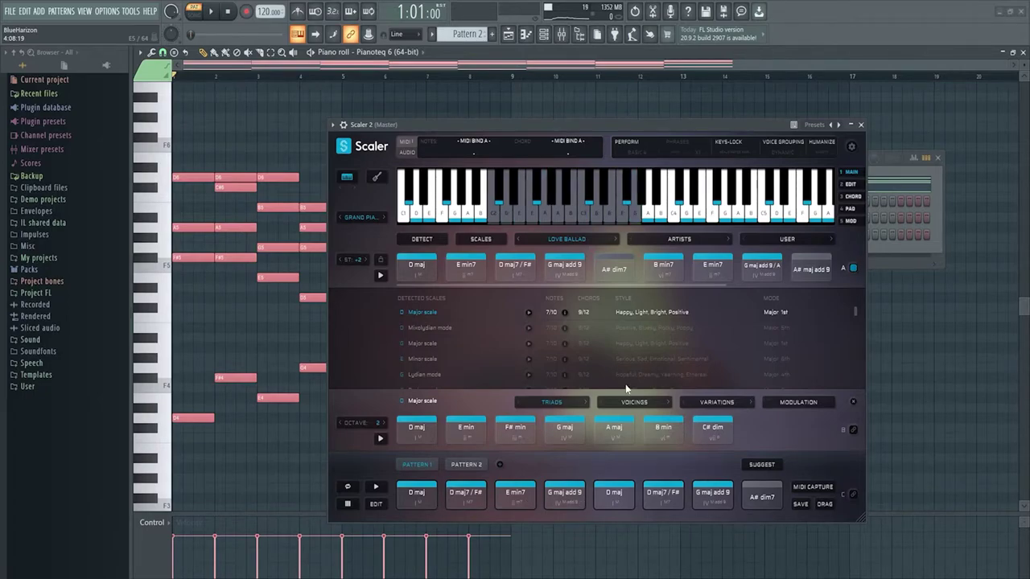
click(467, 465)
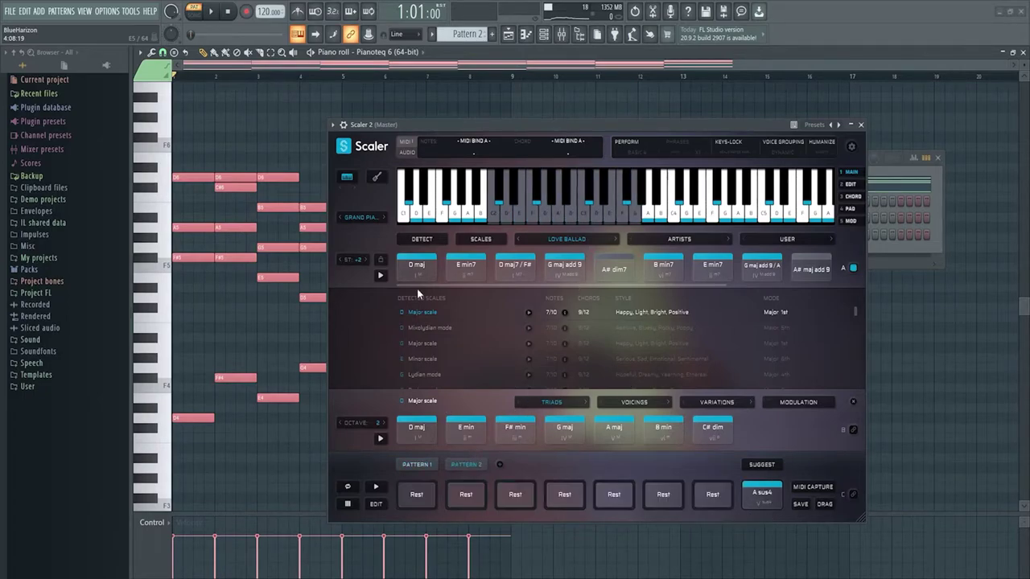
drag(425, 268, 417, 492)
drag(515, 268, 467, 490)
drag(469, 268, 515, 491)
drag(564, 268, 615, 494)
drag(711, 268, 667, 490)
drag(672, 273, 712, 492)
click(761, 493)
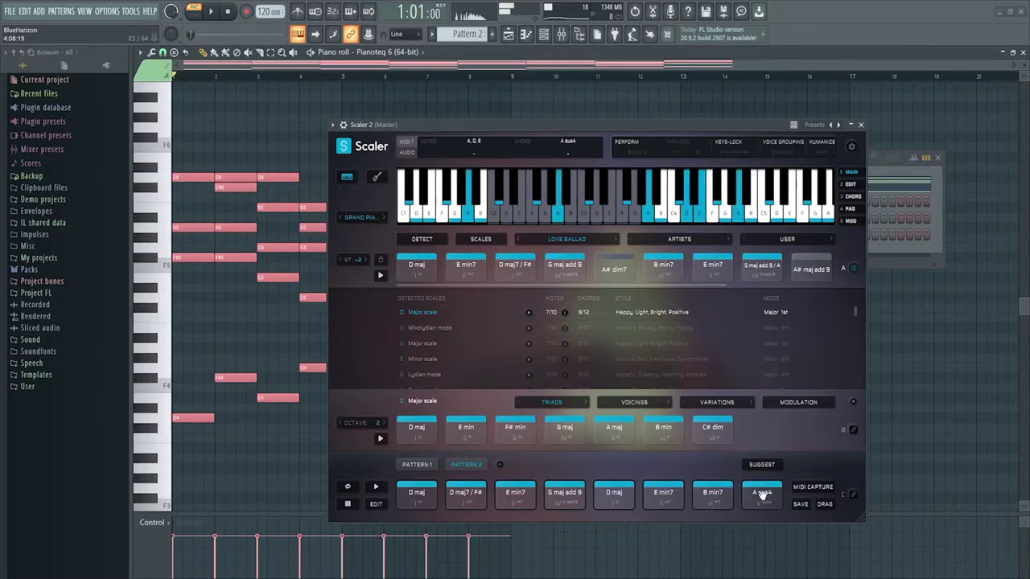
drag(671, 286, 754, 287)
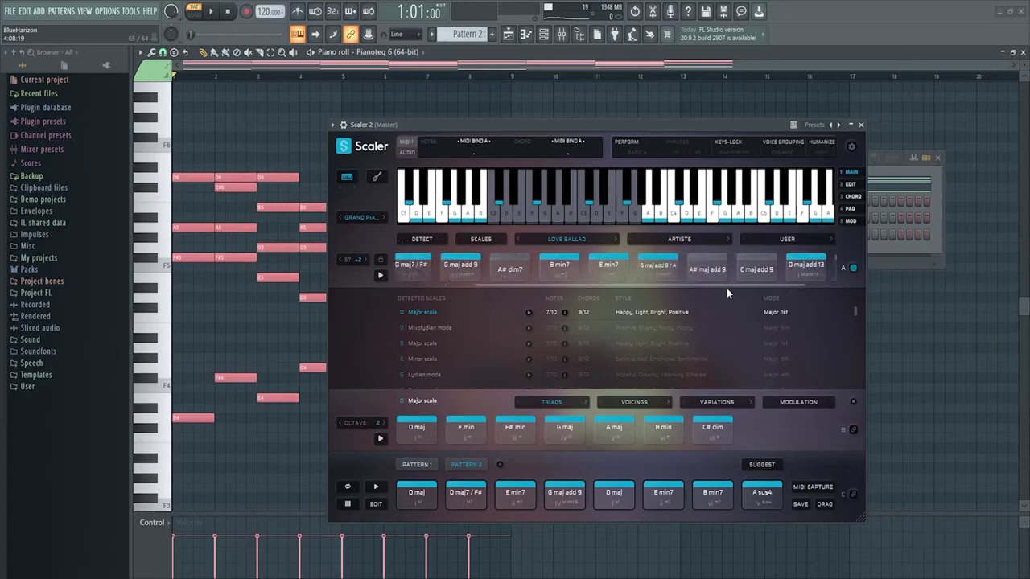
Place Scaler's Pattern 2 progression as MIDI in the Scaler 2 channel's piano roll and minimize the Scaler window.
drag(631, 126, 376, 148)
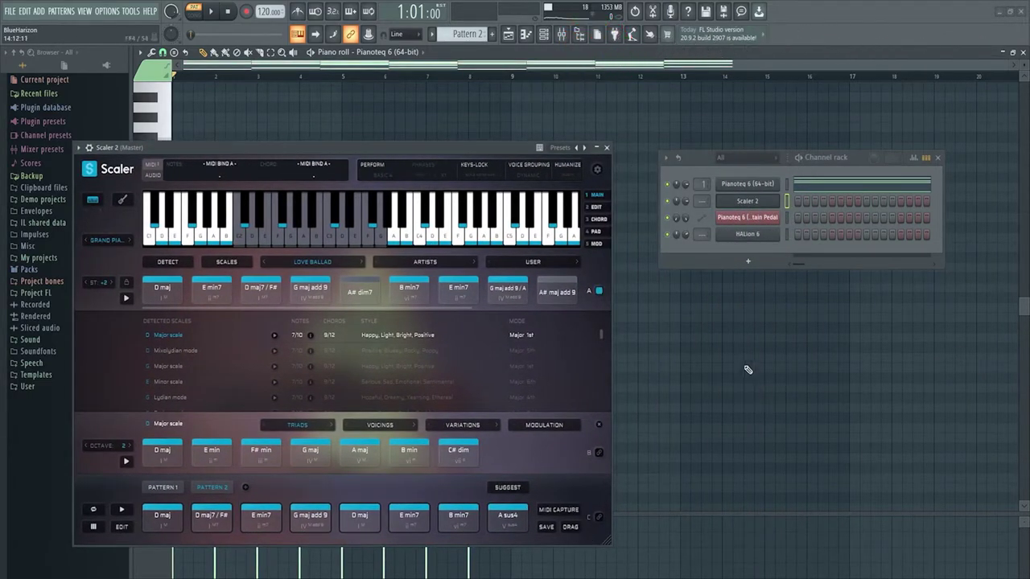
click(420, 53)
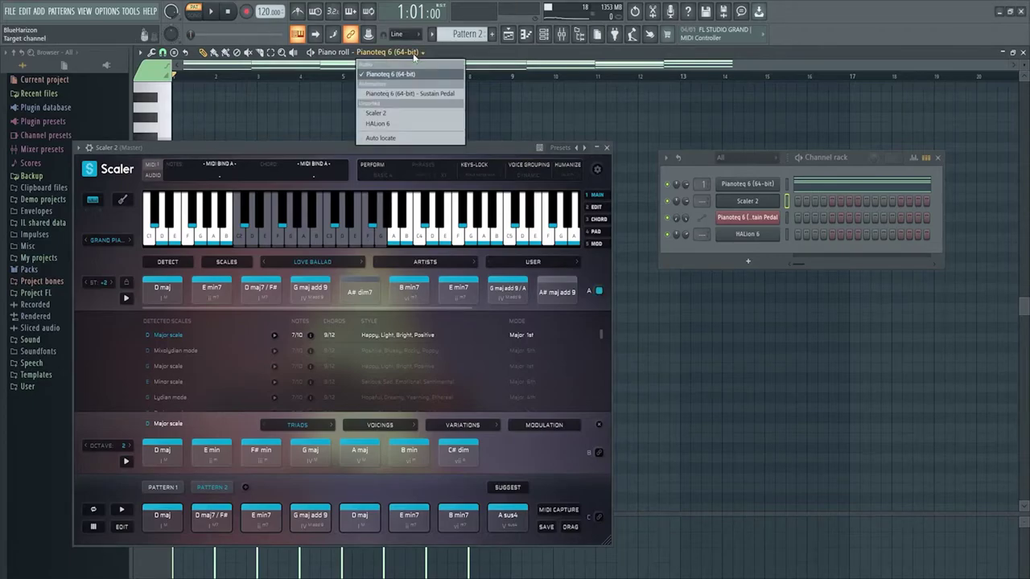
click(412, 112)
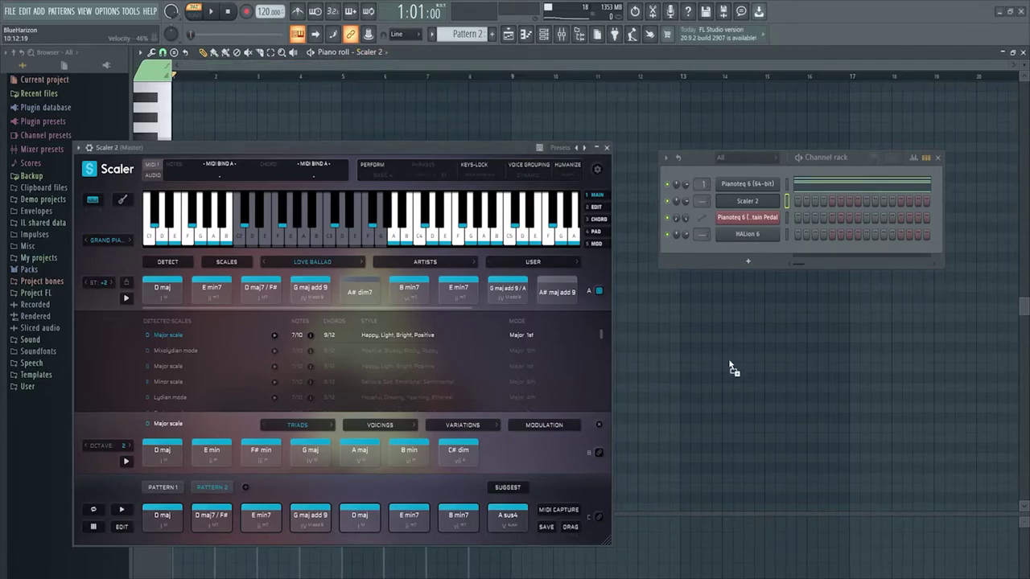
click(601, 148)
drag(555, 148, 610, 126)
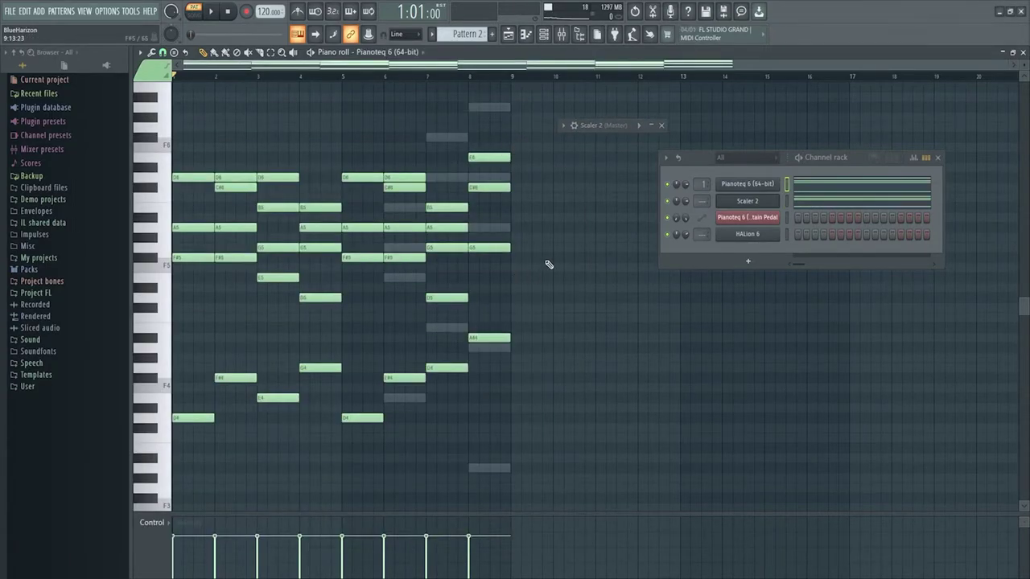
click(652, 126)
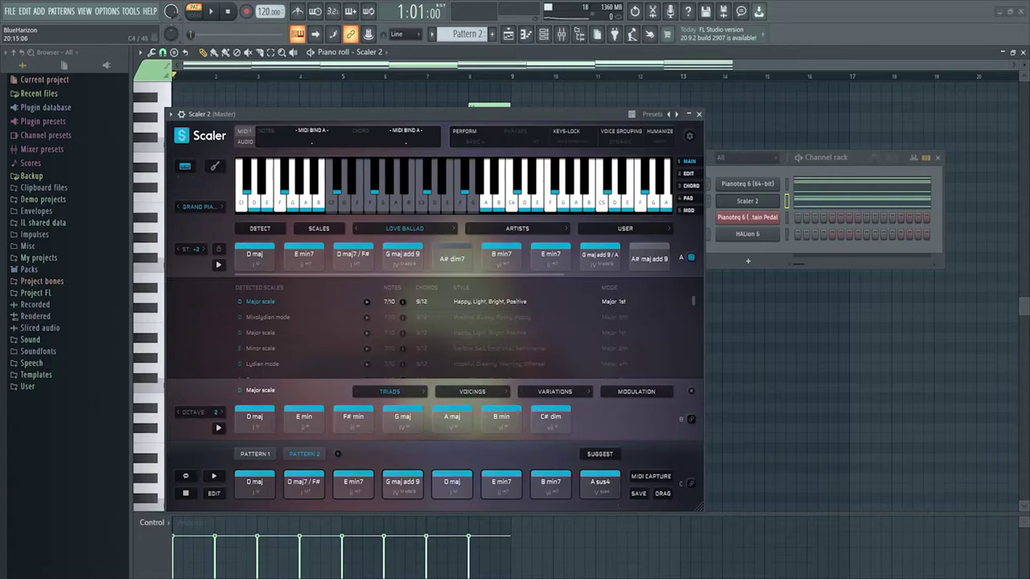
drag(603, 114, 687, 129)
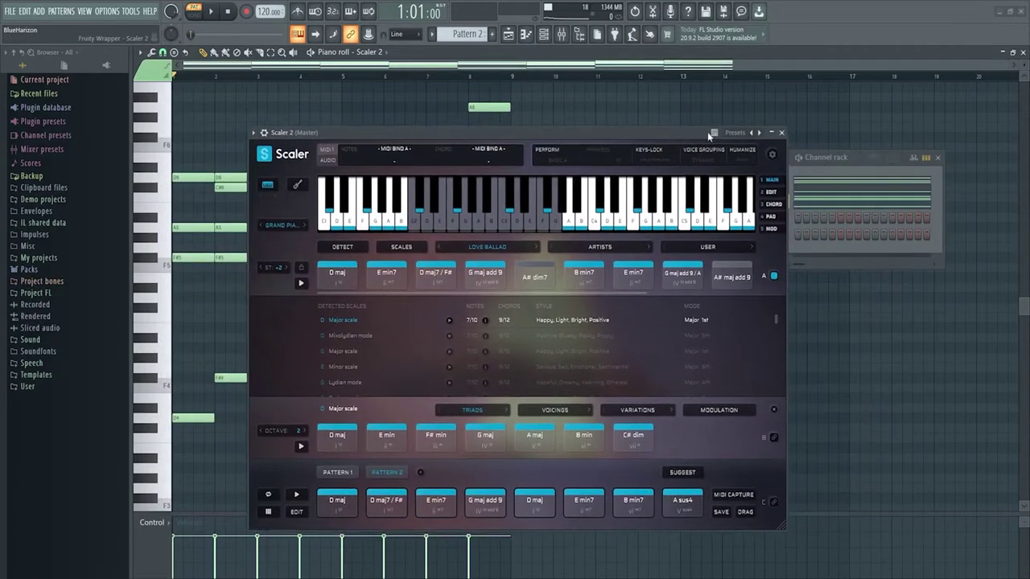
click(771, 132)
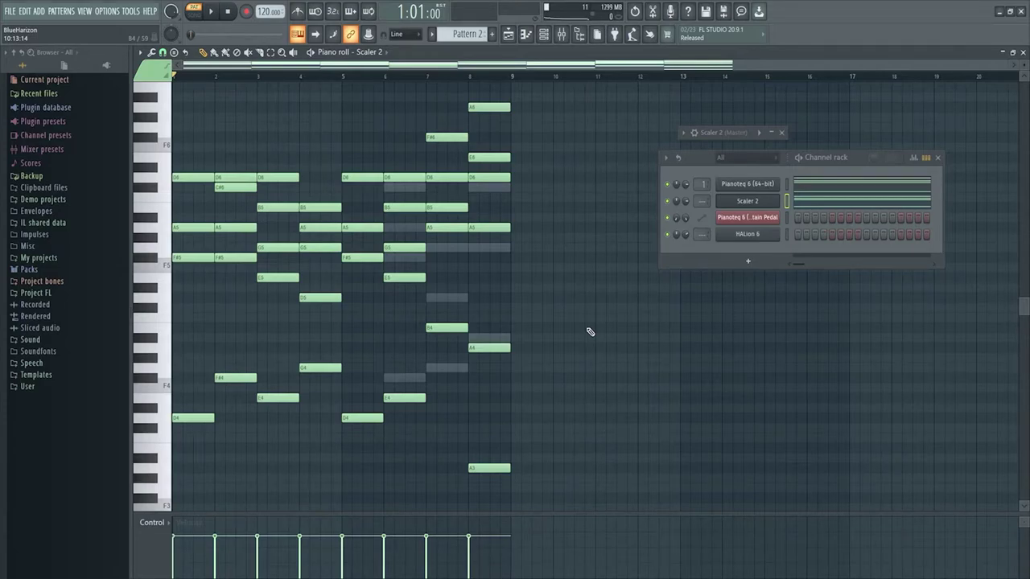
Move the chords from the Scaler 2 channel into the Pianoteq 6 piano roll, starting at bar 9 after the existing progression.
key(Delete)
drag(509, 256, 515, 258)
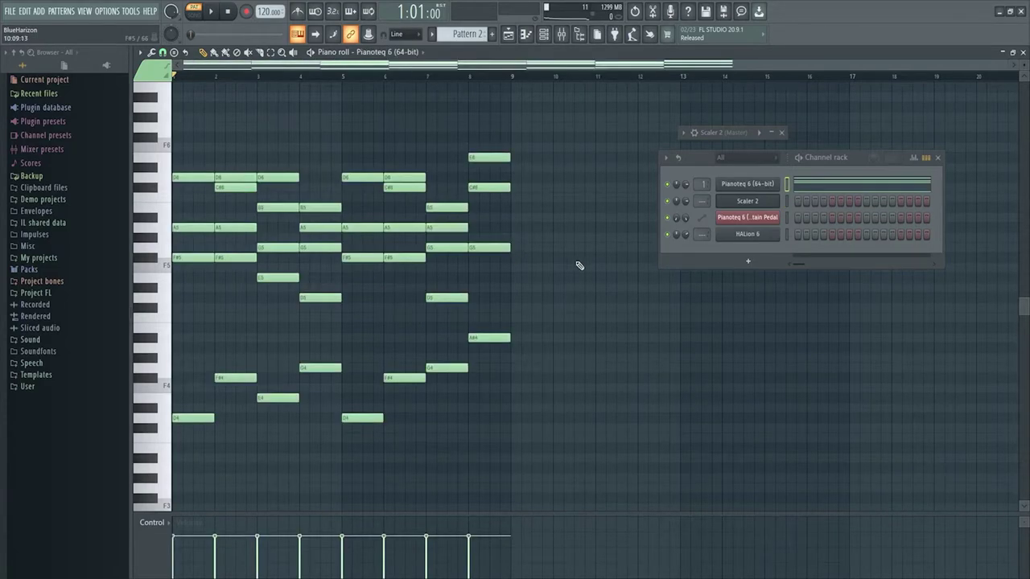
click(386, 51)
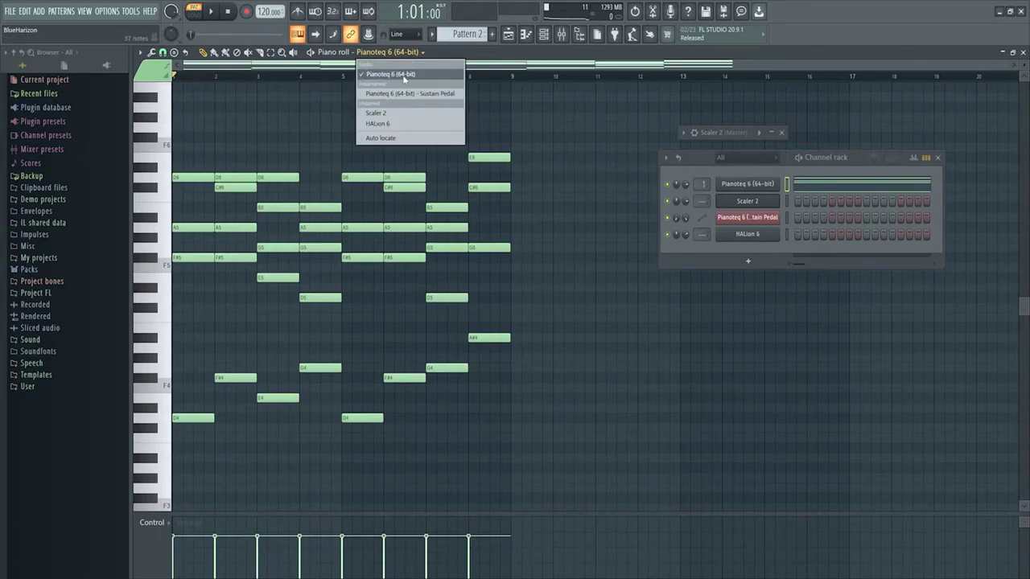
click(402, 75)
key(ctrl+v)
drag(445, 217, 778, 202)
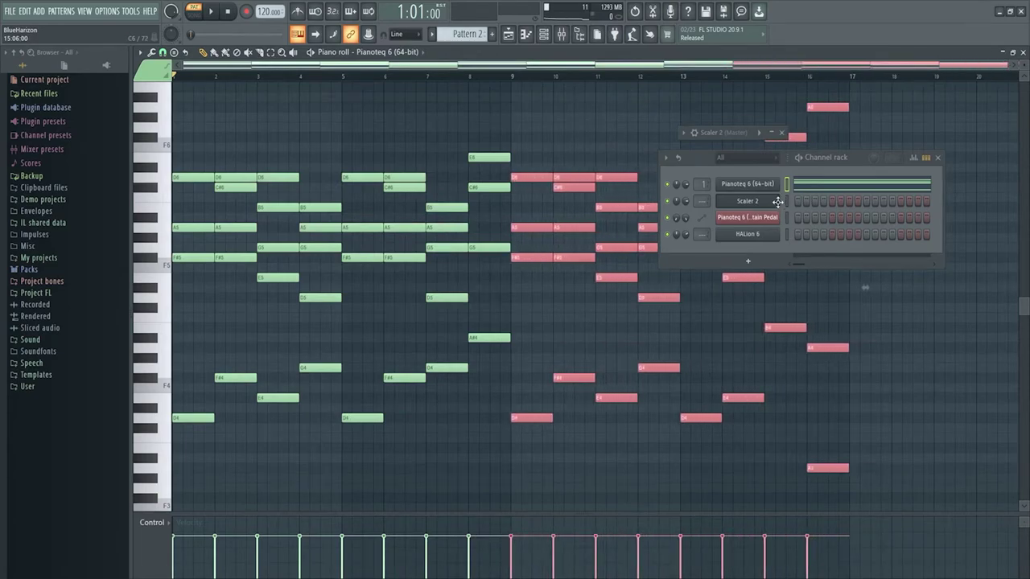
Play the combined Pianoteq 6 progression through to bar 16, shifting the Channel rack upward meanwhile, and stop playback.
click(550, 108)
key(space)
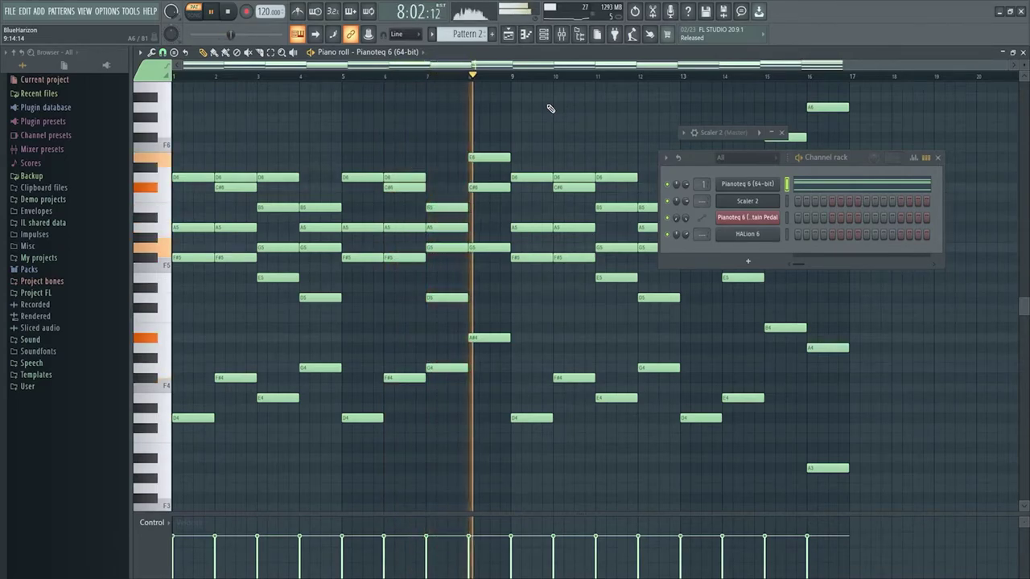
scroll(551, 109, up, 3)
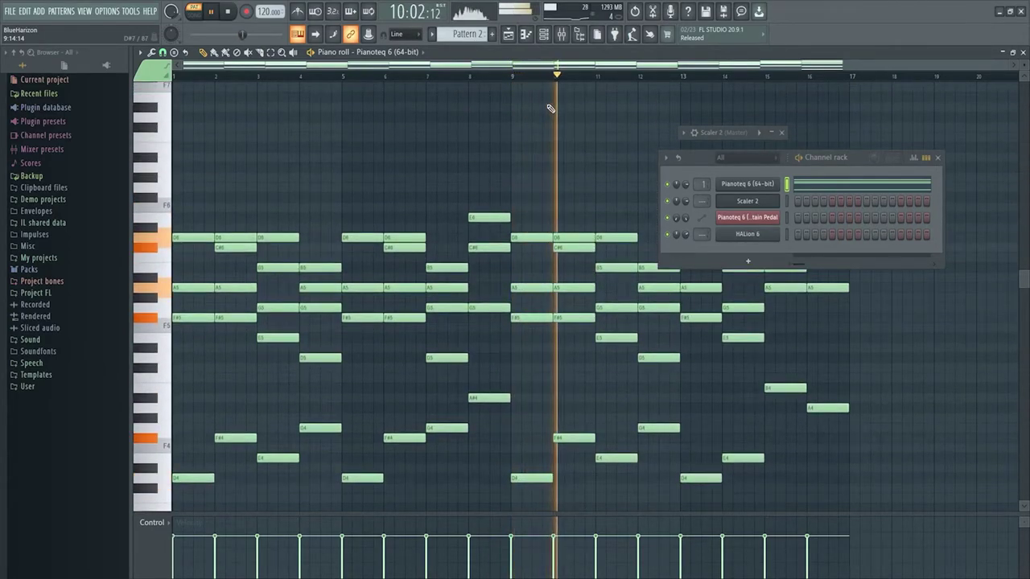
scroll(551, 108, down, 3)
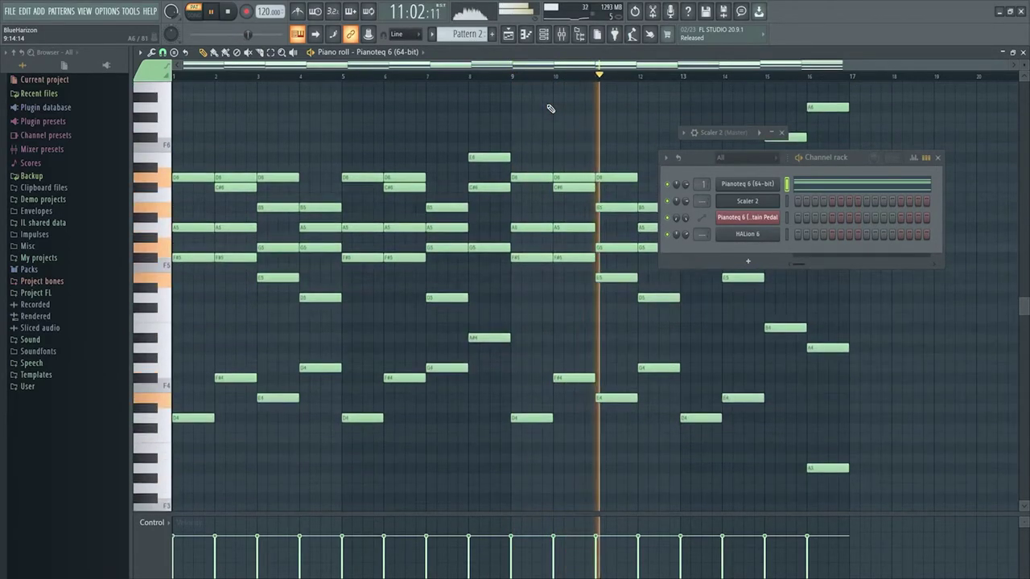
scroll(551, 109, up, 3)
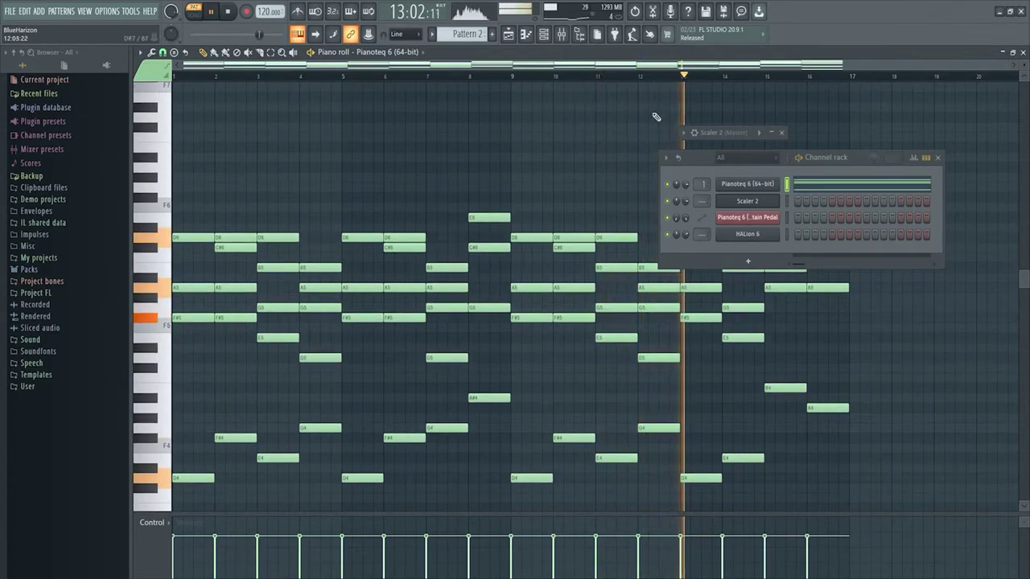
drag(704, 159, 720, 113)
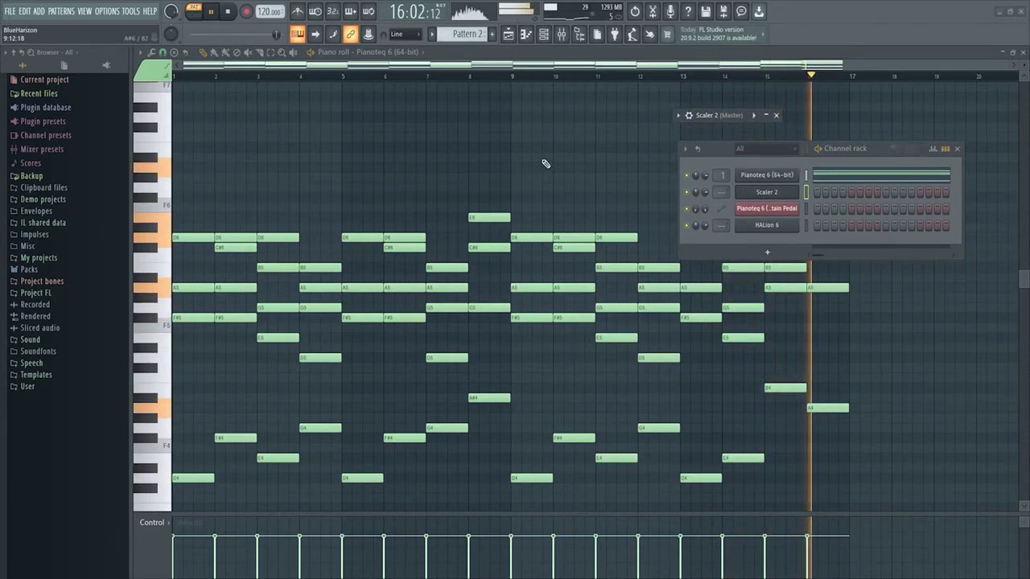
key(space)
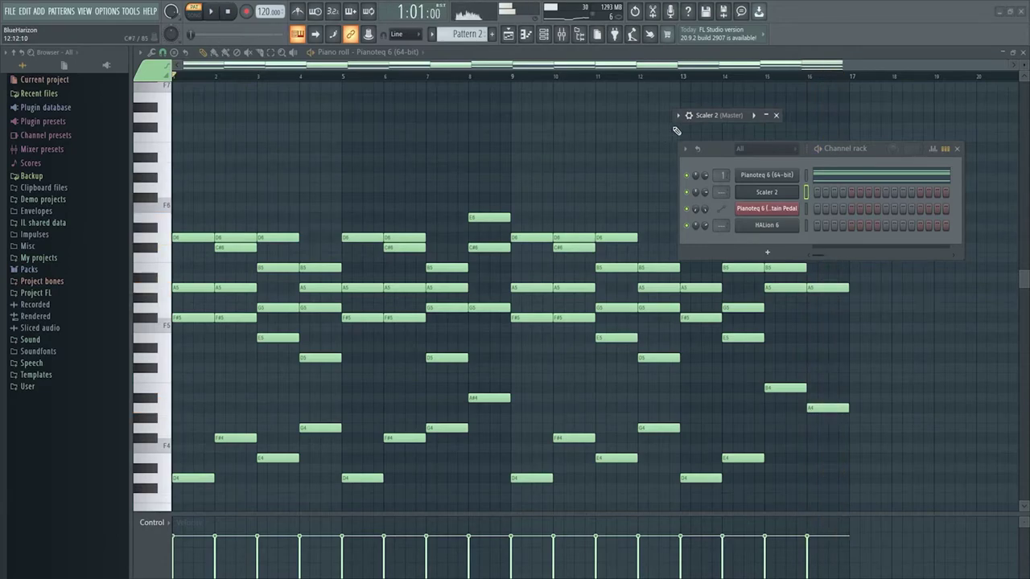
Restore the Scaler 2 window and close it to clear the piano roll.
click(766, 115)
drag(559, 115, 540, 95)
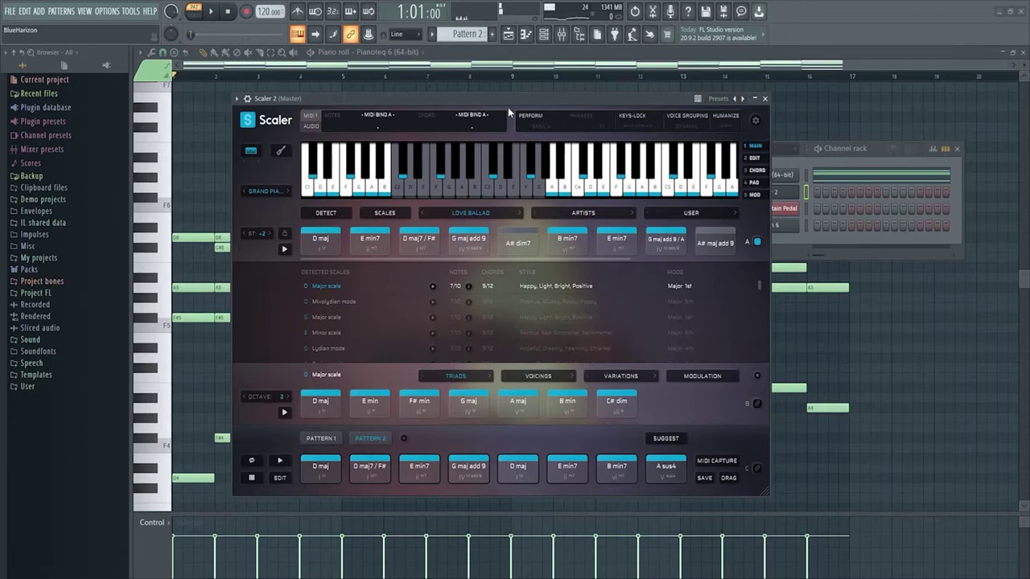
drag(587, 99, 625, 107)
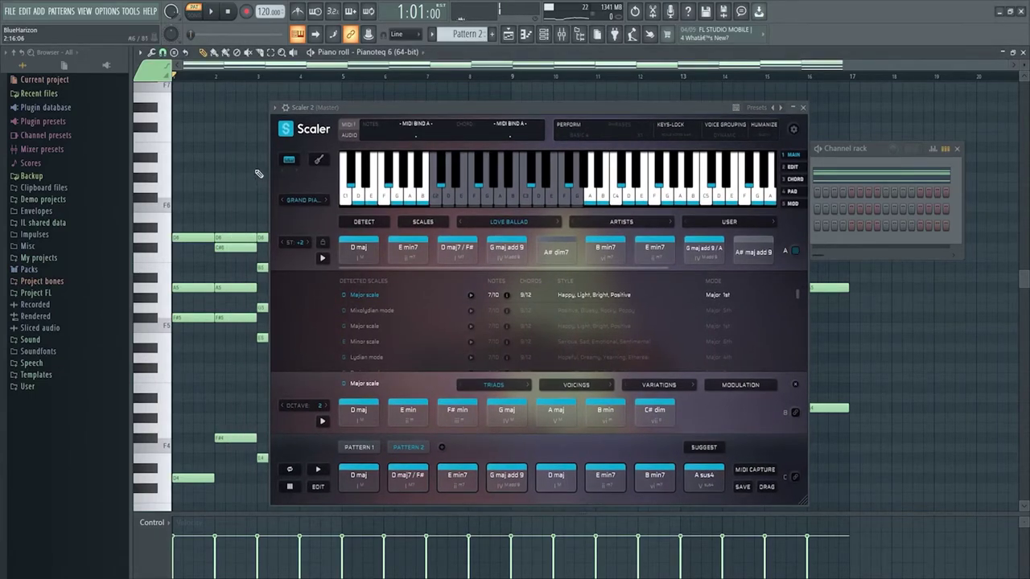
click(802, 107)
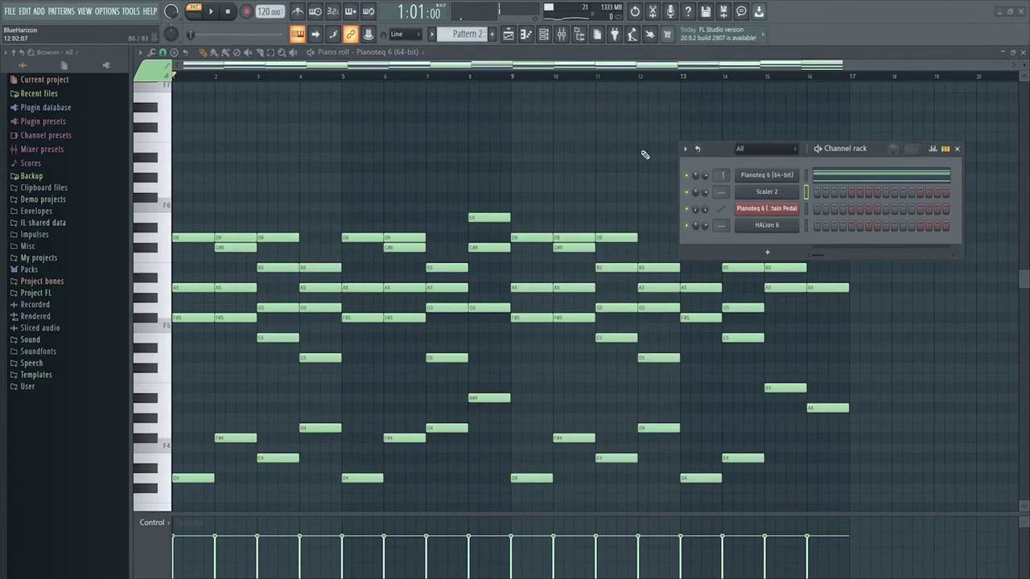
Set the Pianoteq 6 piano roll's scale highlighting to root note D with the Major scale.
click(140, 52)
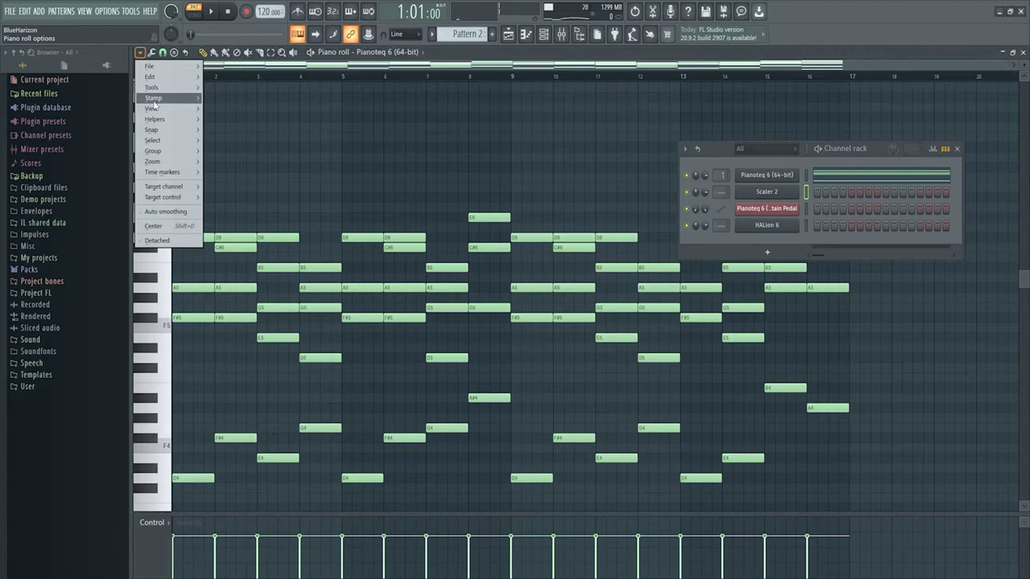
mouse_move(181, 119)
mouse_move(222, 130)
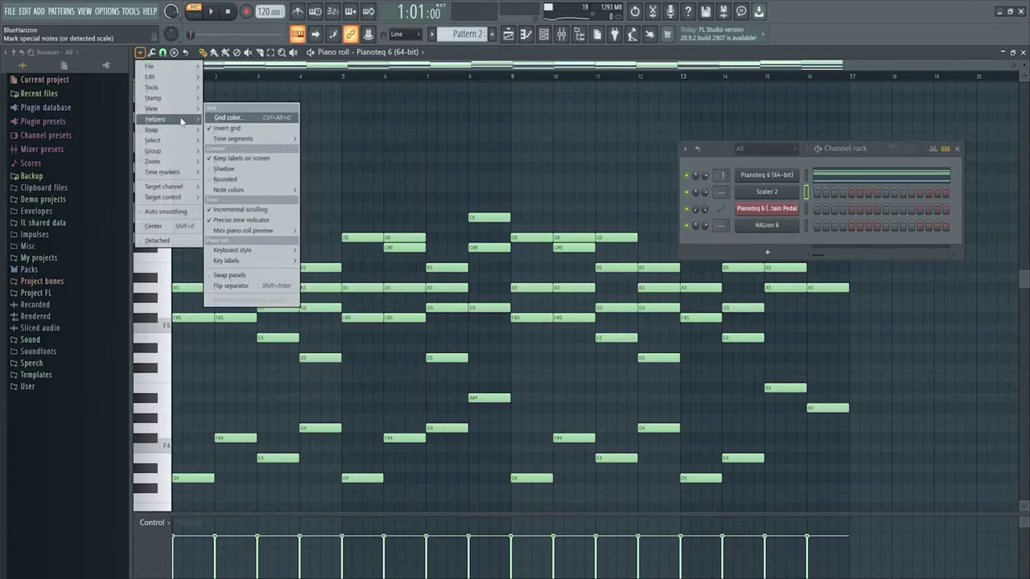
mouse_move(254, 134)
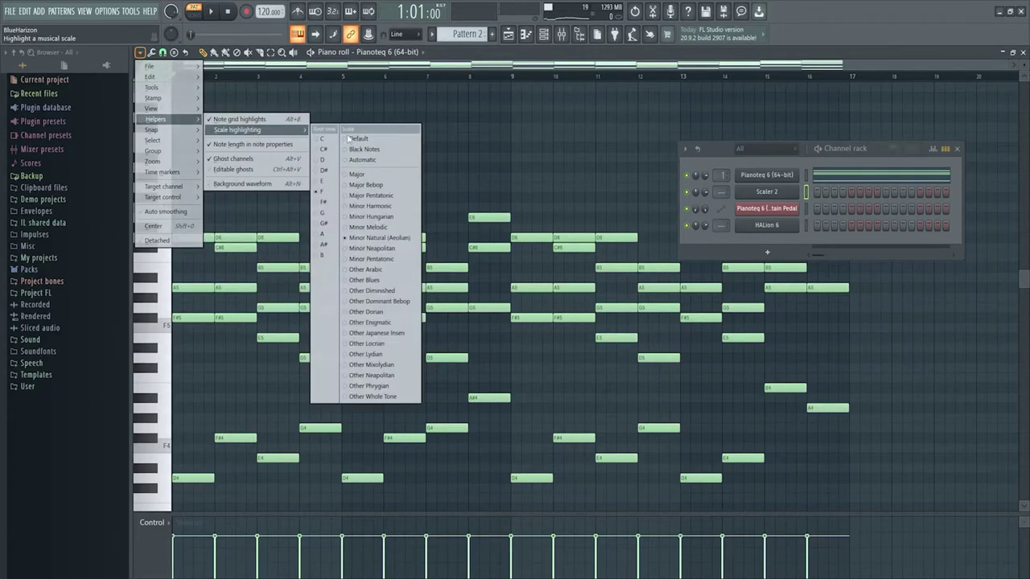
click(337, 160)
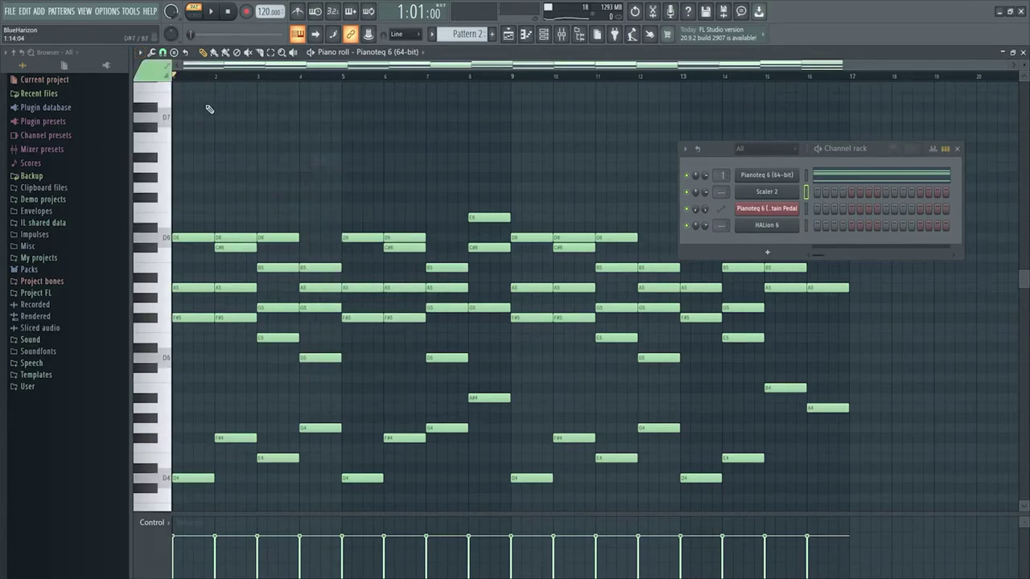
click(140, 52)
mouse_move(185, 111)
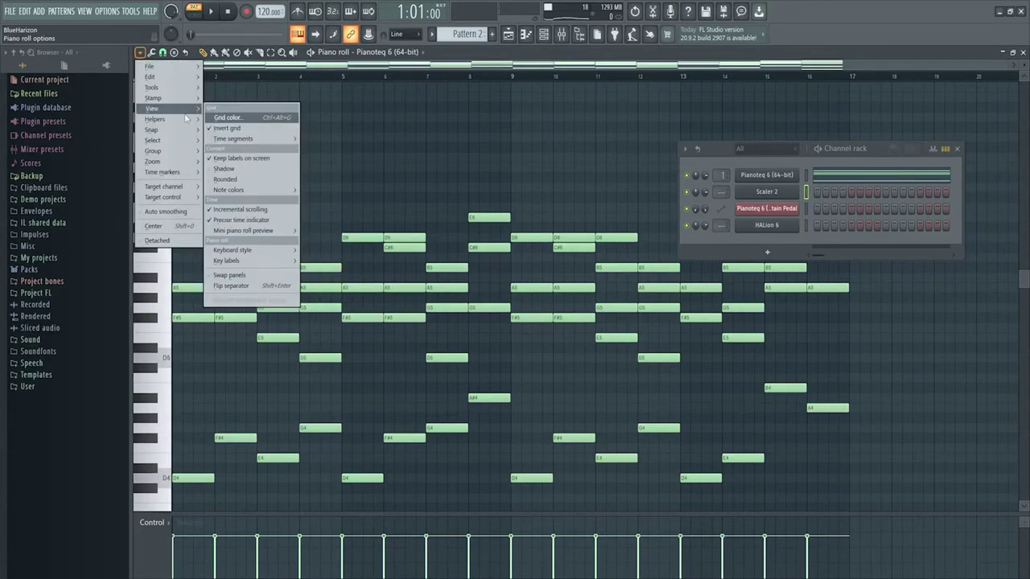
mouse_move(265, 130)
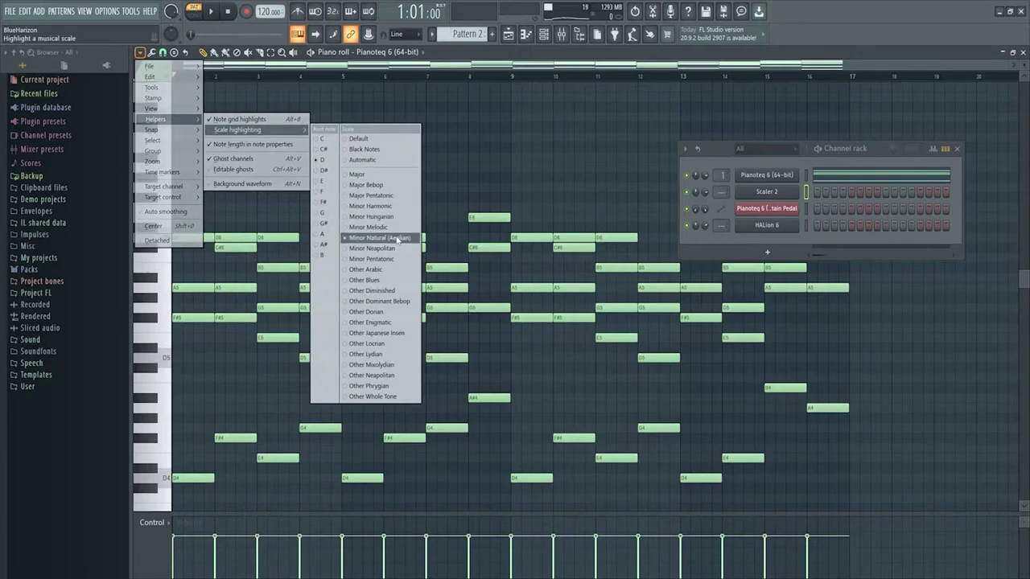
click(386, 174)
Look over the highlighted scale rows around the chord notes and close the Channel rack.
scroll(447, 170, down, 3)
scroll(462, 174, up, 3)
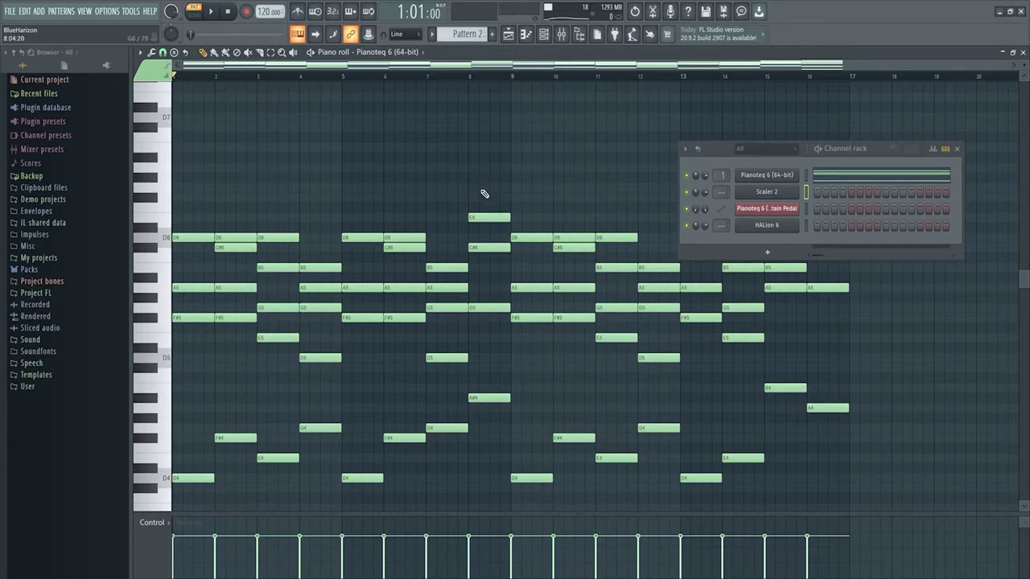
drag(492, 165, 494, 436)
click(496, 192)
scroll(464, 187, up, 3)
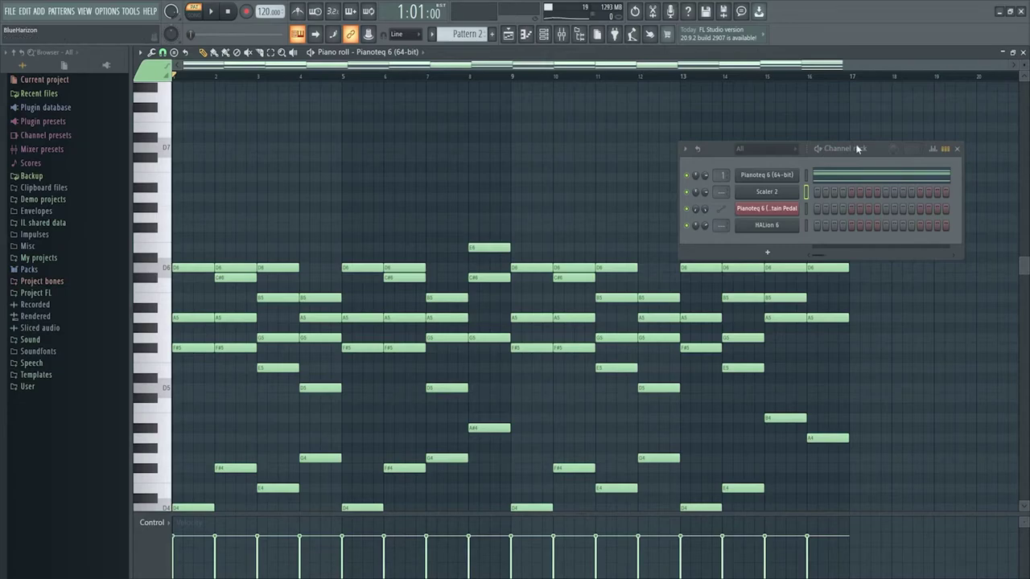
click(957, 148)
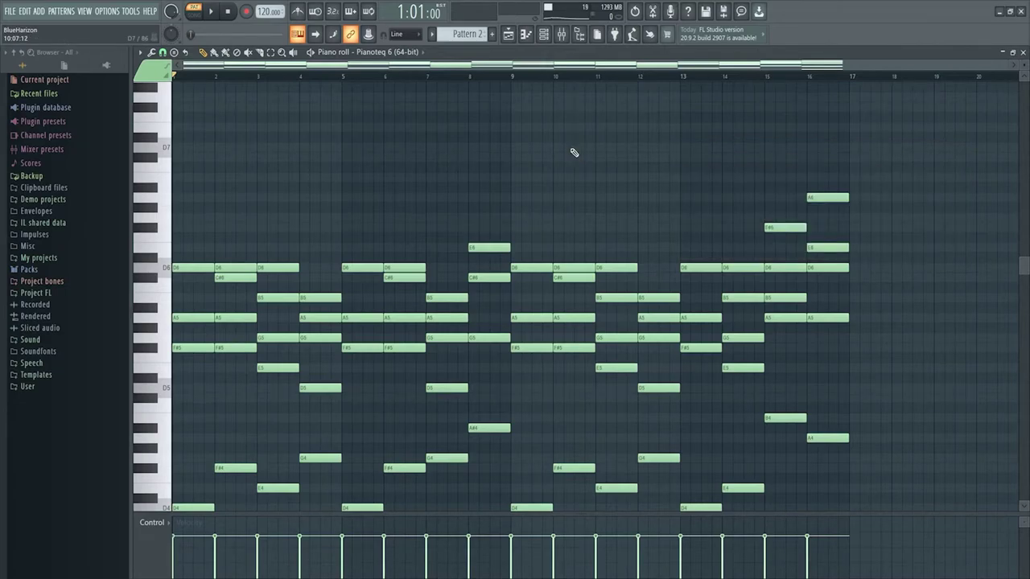
scroll(574, 152, down, 3)
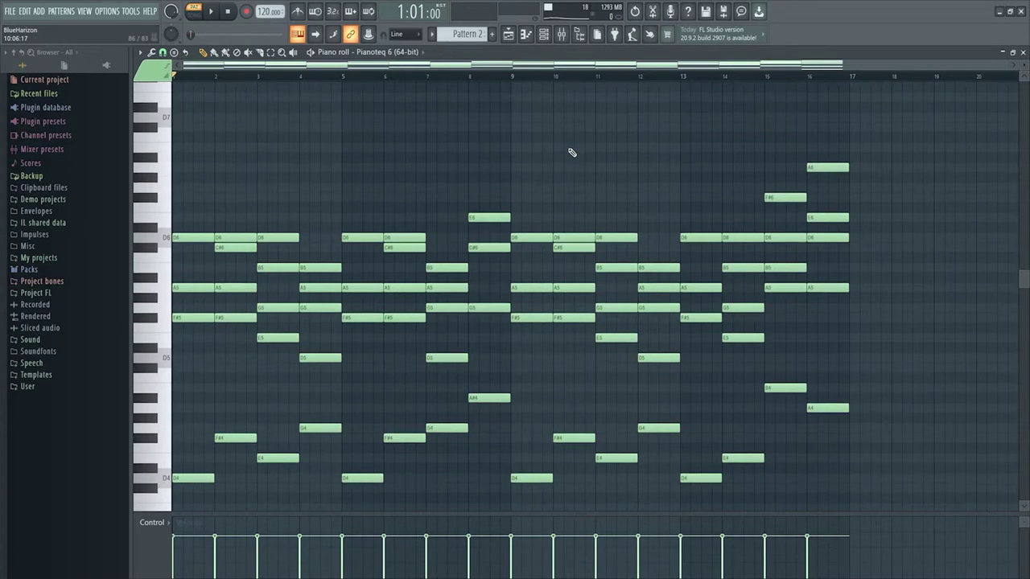
scroll(572, 152, down, 6)
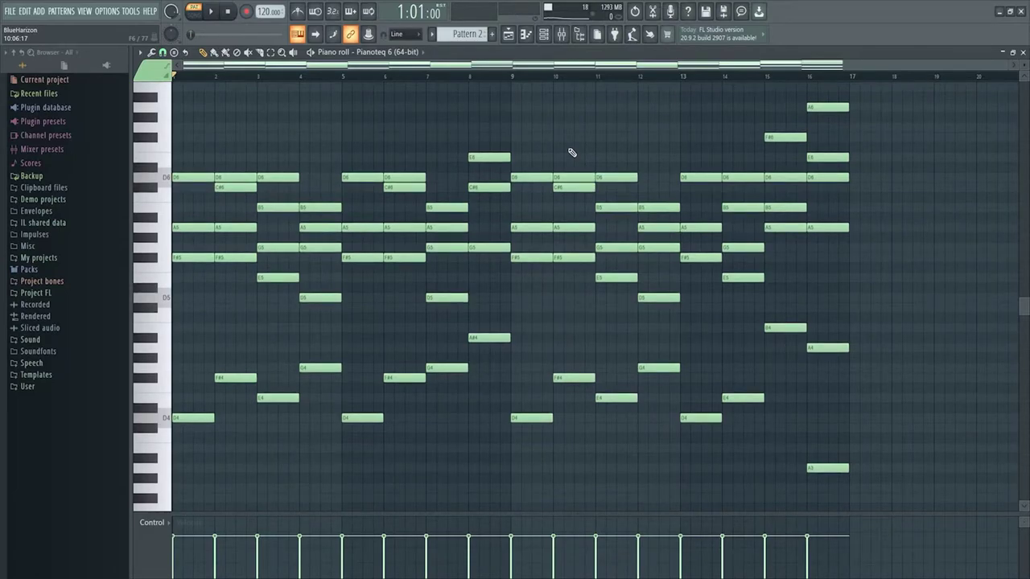
Open the piano roll randomizer and increase the velocity level variation for the chords, keeping pattern generation off.
key(alt+r)
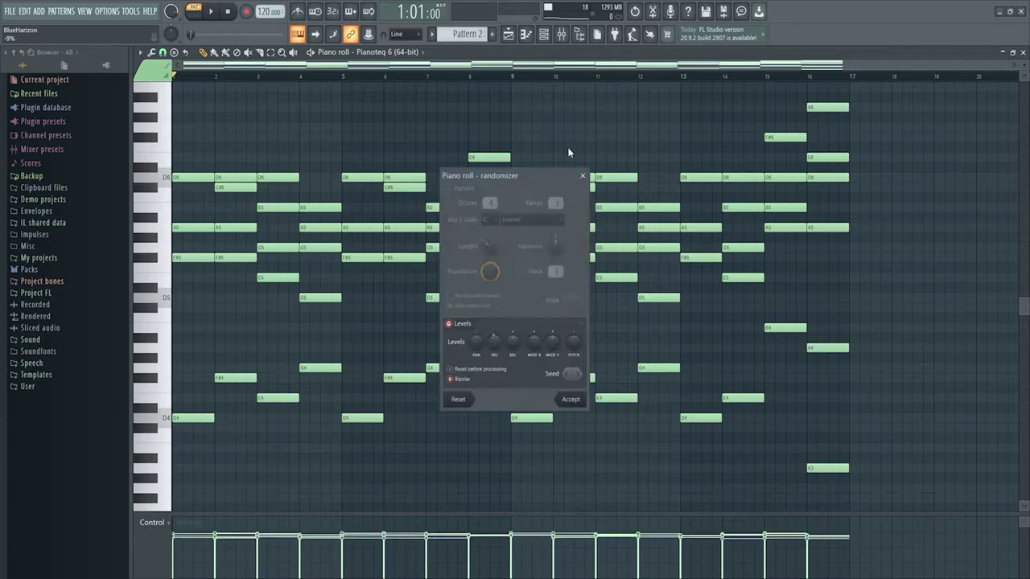
drag(496, 352, 495, 335)
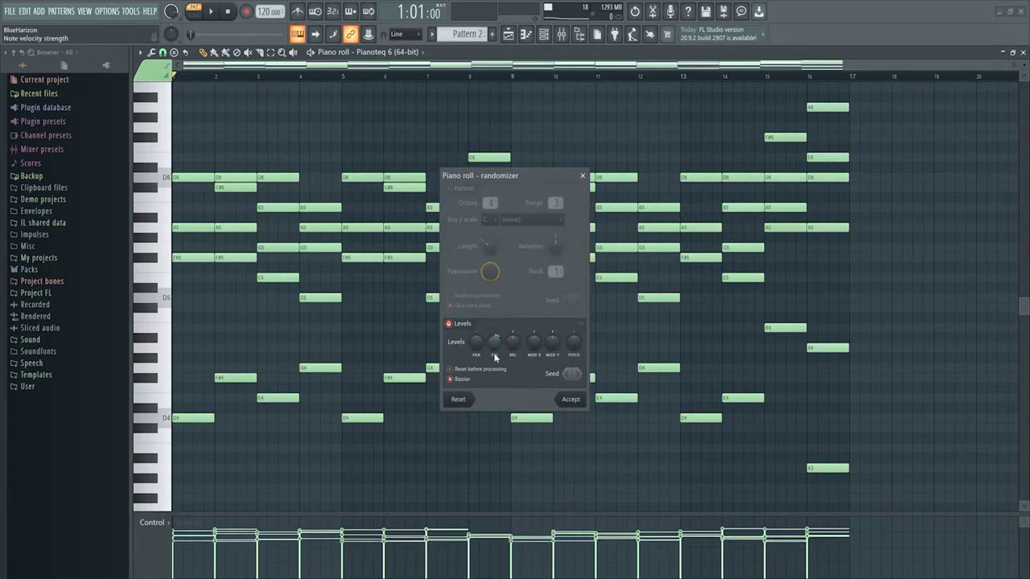
click(463, 190)
click(464, 189)
click(463, 189)
click(464, 190)
Step through several levels seeds in the randomizer and accept the randomized velocities.
click(576, 374)
click(576, 374)
click(579, 374)
click(579, 374)
click(579, 374)
click(579, 375)
click(578, 375)
click(579, 374)
click(578, 374)
click(578, 374)
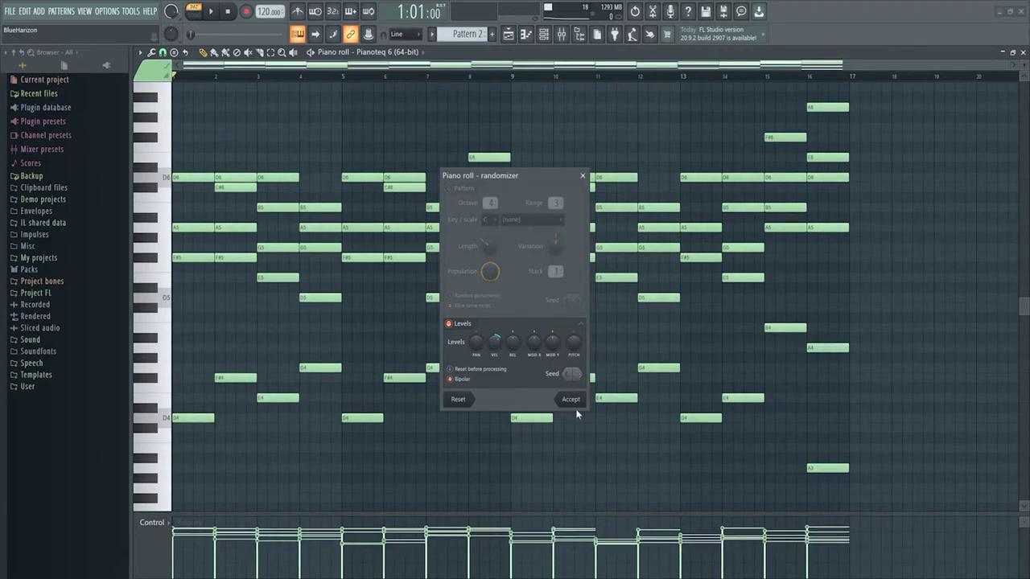
click(571, 400)
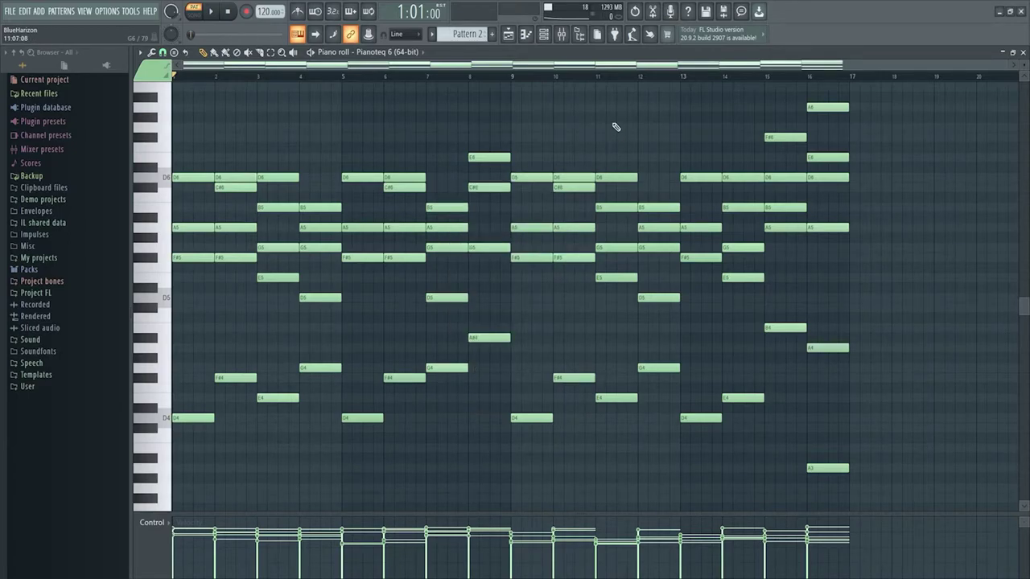
Try staggering the chord notes with the strumizer's start time strength, audition the strum, and return that strength to zero.
key(alt+s)
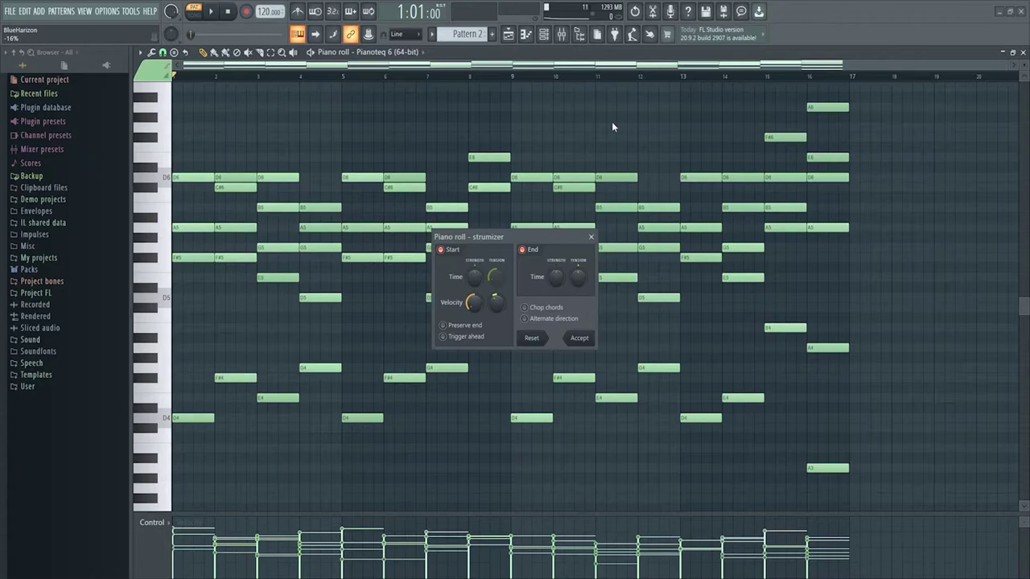
drag(475, 277, 475, 266)
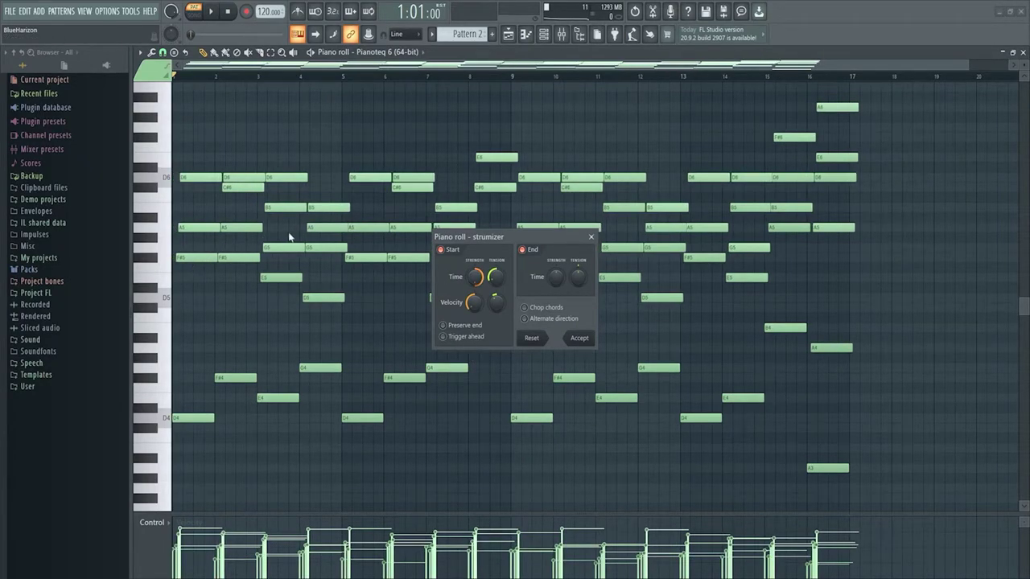
key(space)
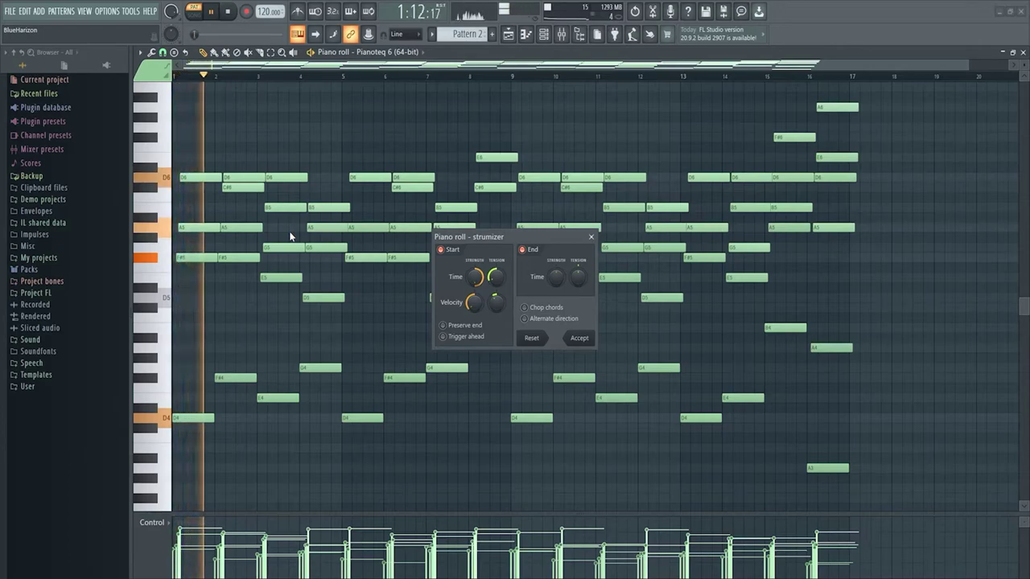
key(space)
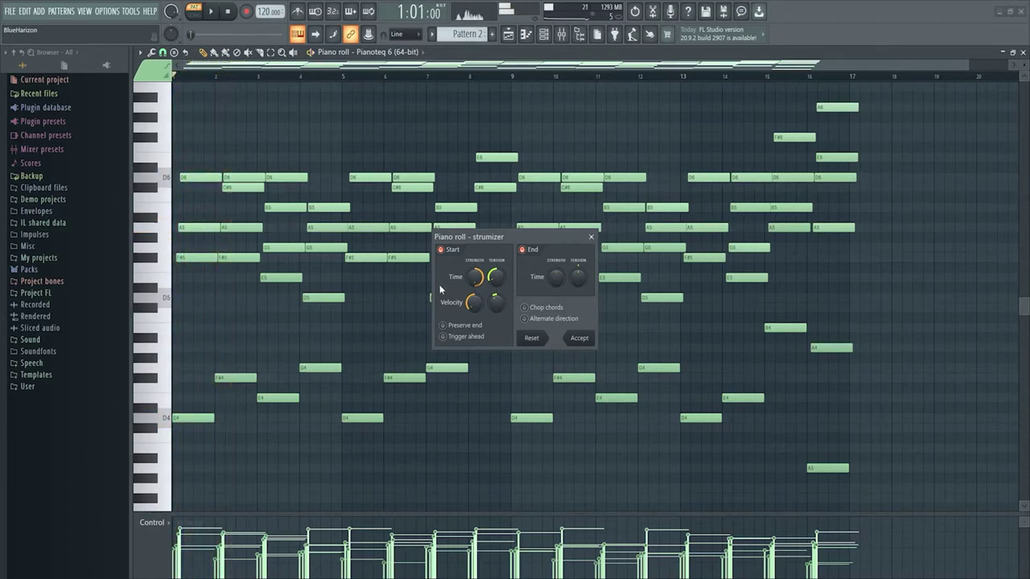
mouse_move(476, 280)
mouse_down()
mouse_move(474, 298)
mouse_move(474, 288)
mouse_up()
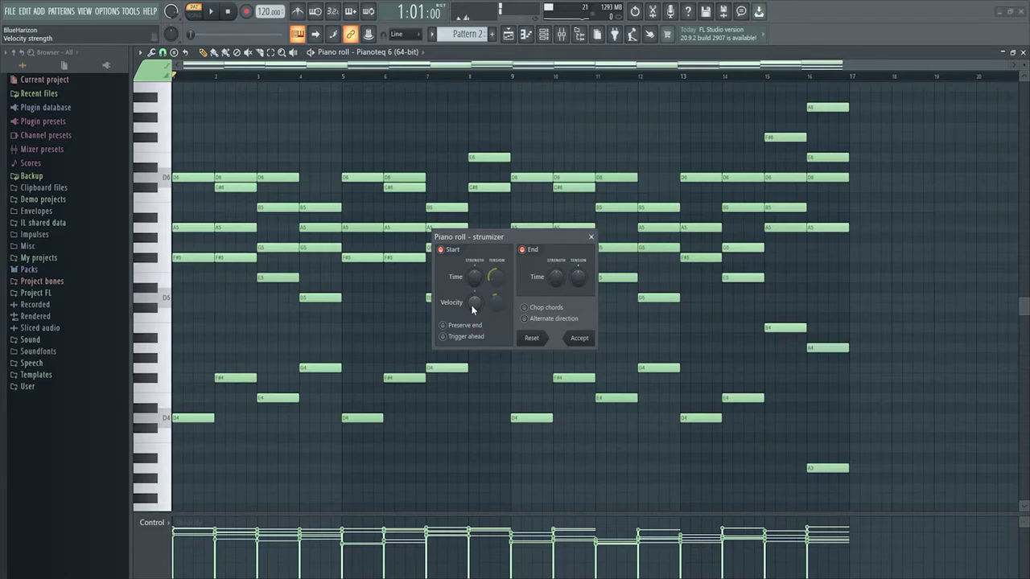
Lower the strumizer's start velocity strength below zero, audition the progression and accept the velocity change.
mouse_move(474, 303)
mouse_down()
mouse_move(474, 326)
mouse_move(472, 308)
mouse_up()
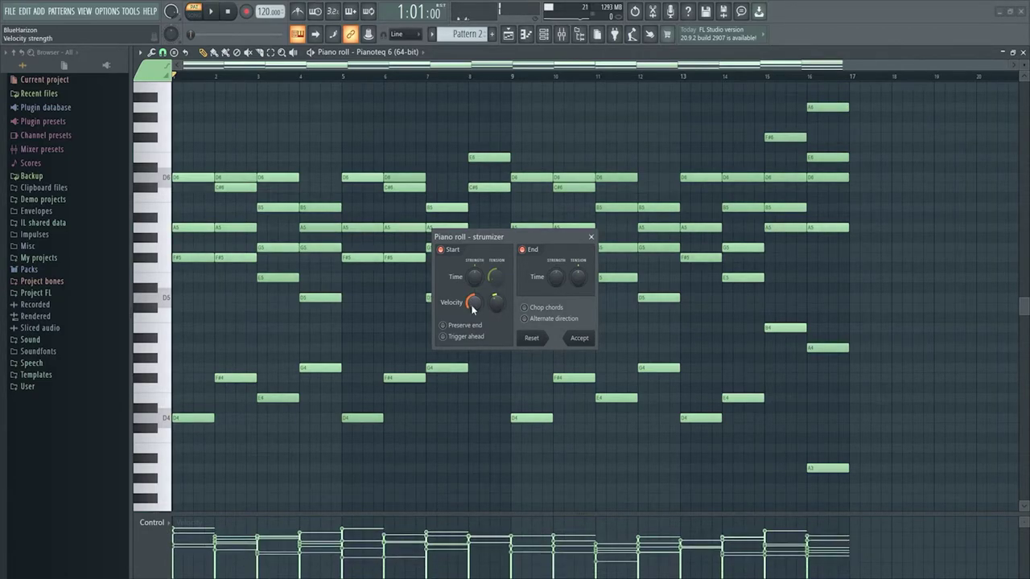
key(space)
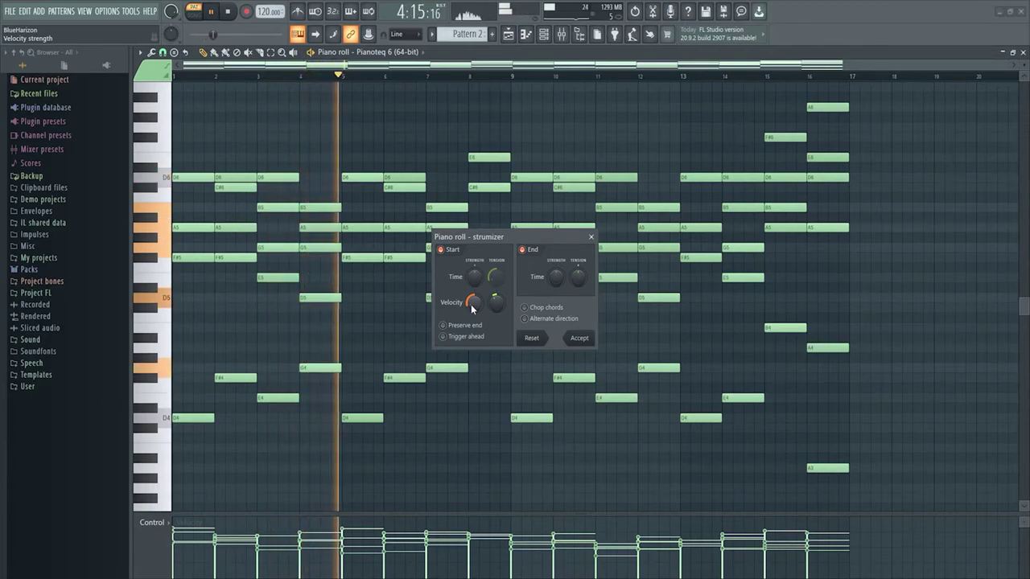
key(space)
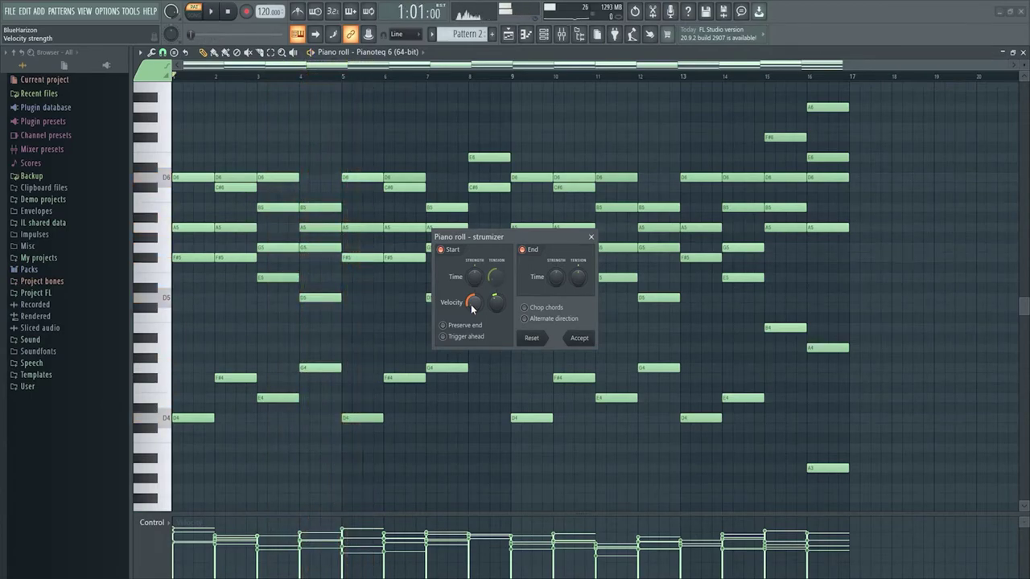
click(581, 338)
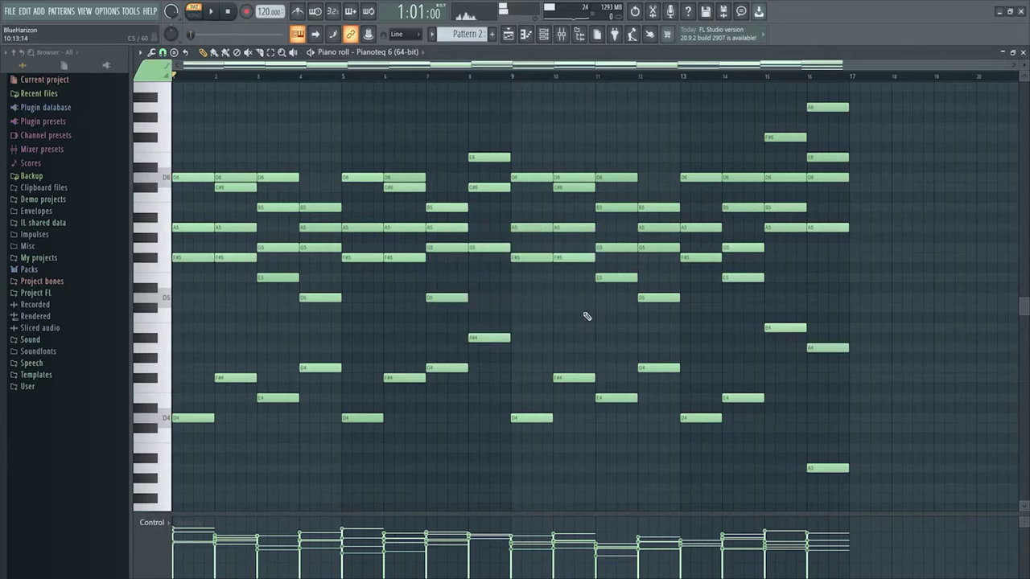
Revisit the scale highlighting options and examine the note grid above the chord progression.
scroll(498, 234, up, 3)
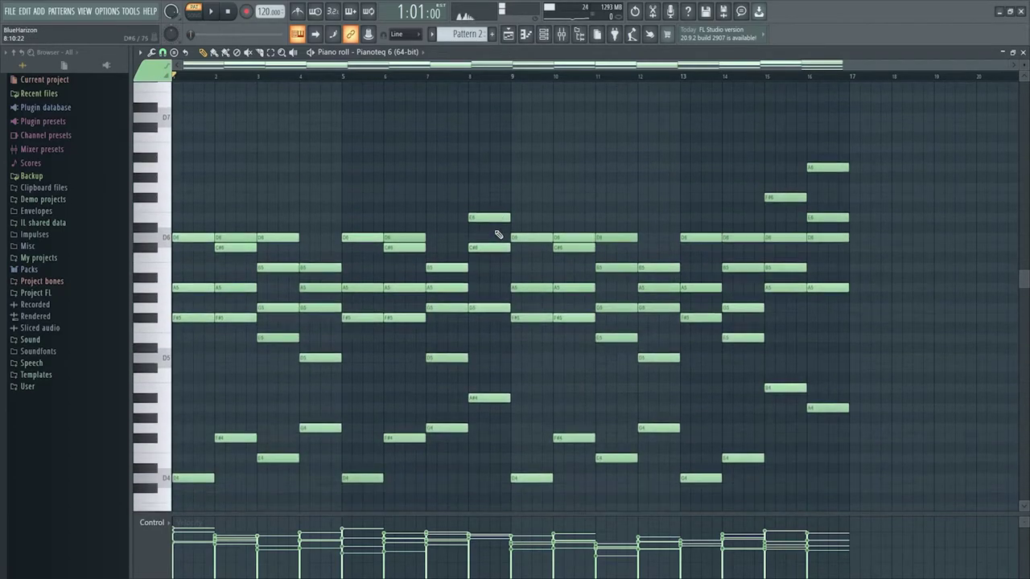
click(140, 52)
mouse_move(169, 119)
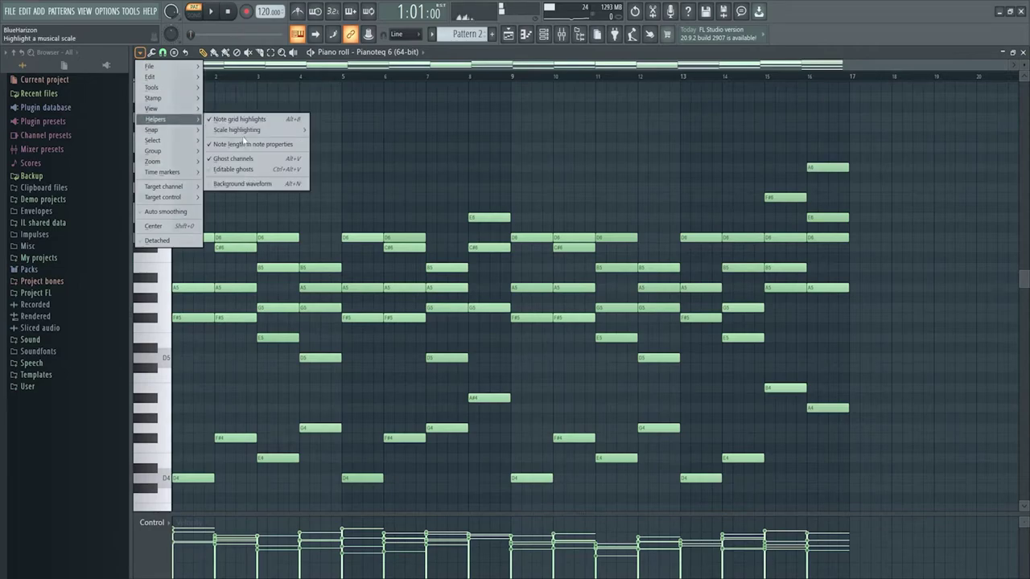
click(354, 135)
scroll(365, 168, up, 2)
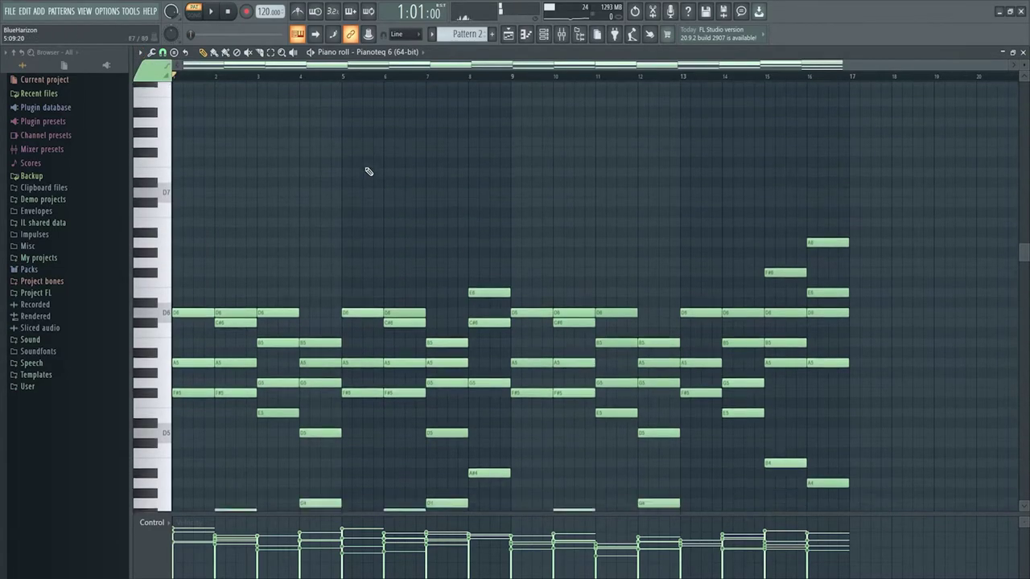
scroll(366, 175, up, 4)
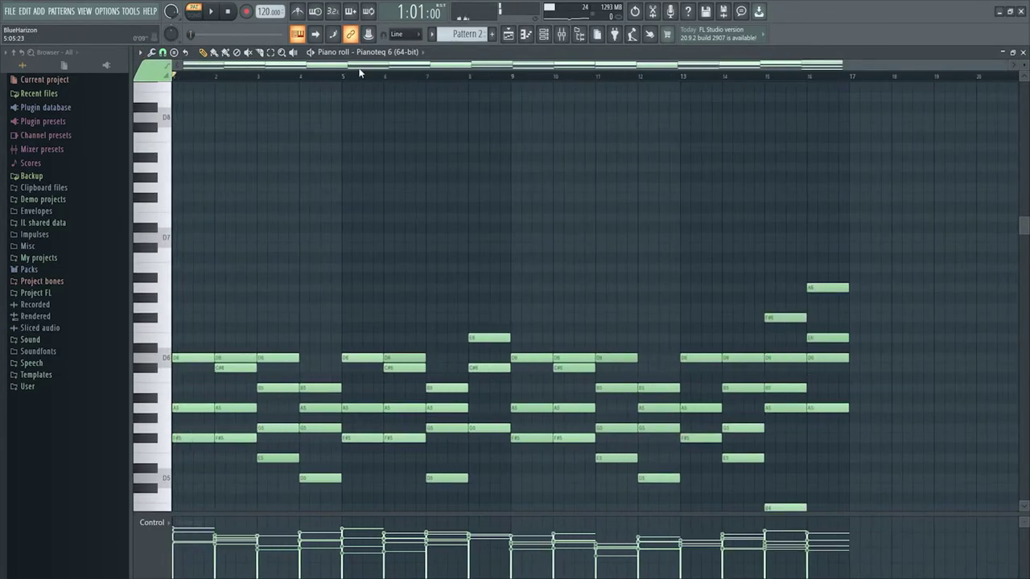
scroll(241, 134, down, 3)
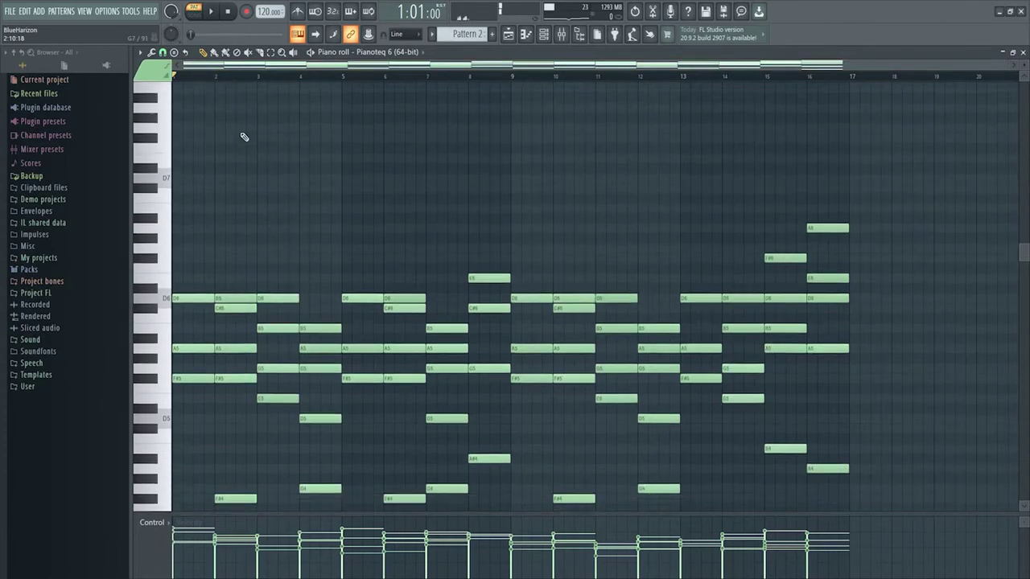
Switch the piano roll to the Scaler 2 channel and stamp a Major scale starting on D6 at bar 1.
click(393, 54)
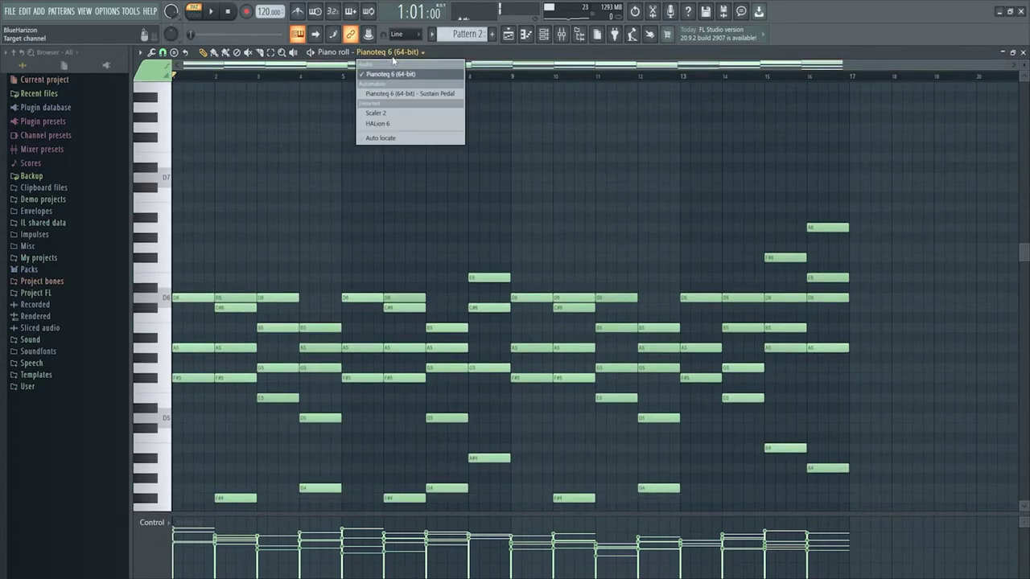
click(395, 114)
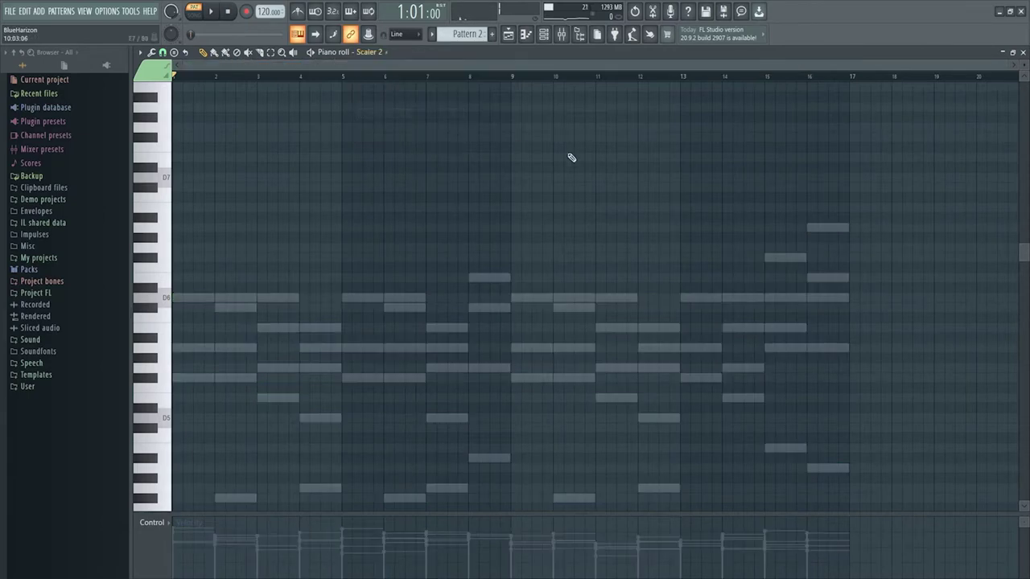
scroll(582, 164, down, 2)
click(175, 52)
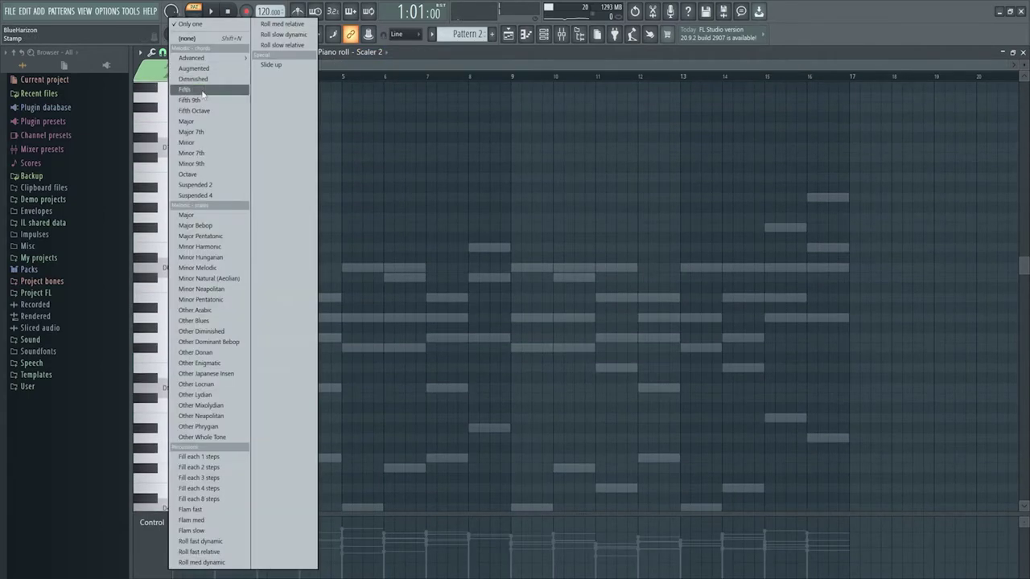
click(189, 215)
click(193, 268)
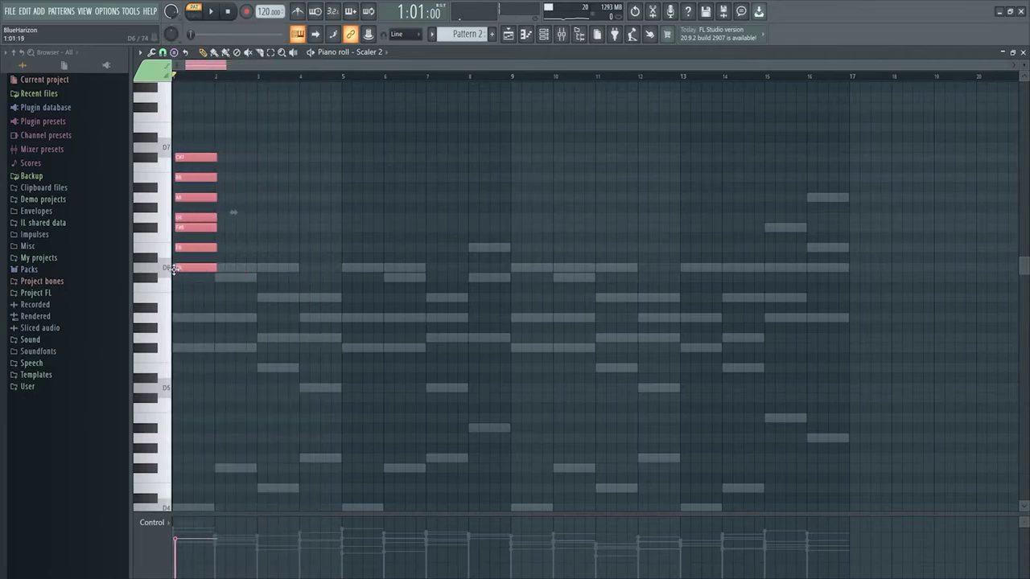
Extend the stamped D major scale to two octaves, stretch every note to bar 17, and raise them one octave to start on D6.
drag(213, 267, 267, 396)
key(ctrl+a)
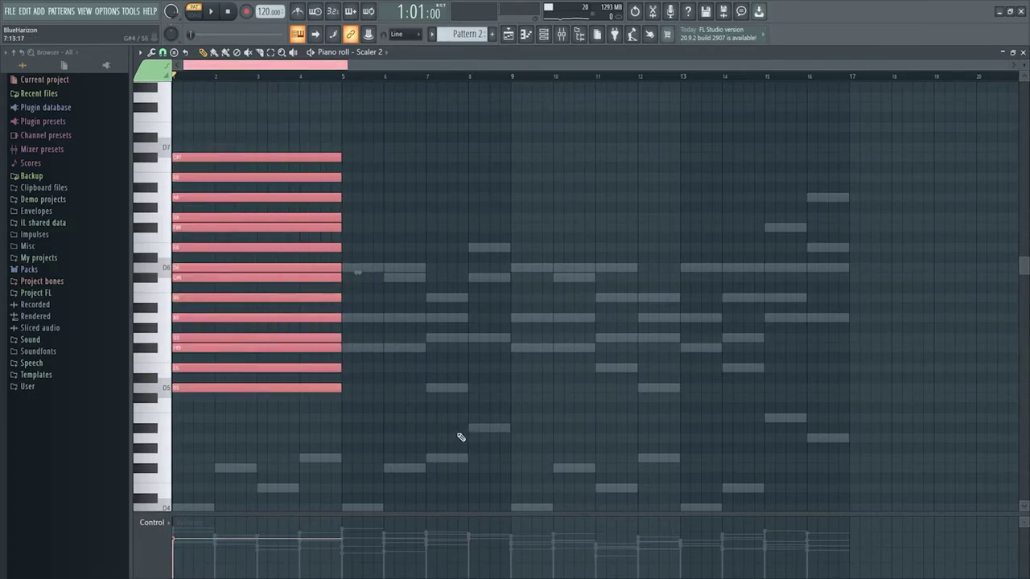
drag(343, 272, 849, 280)
key(ctrl+Up)
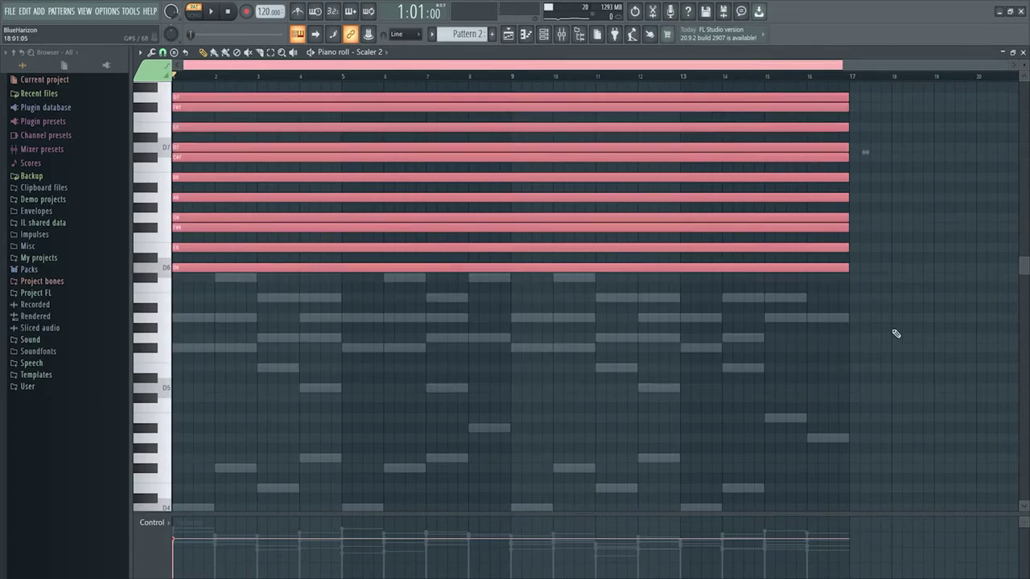
Delete all the D major guide notes from the Scaler 2 channel and return to the Pianoteq 6 channel.
double_click(480, 279)
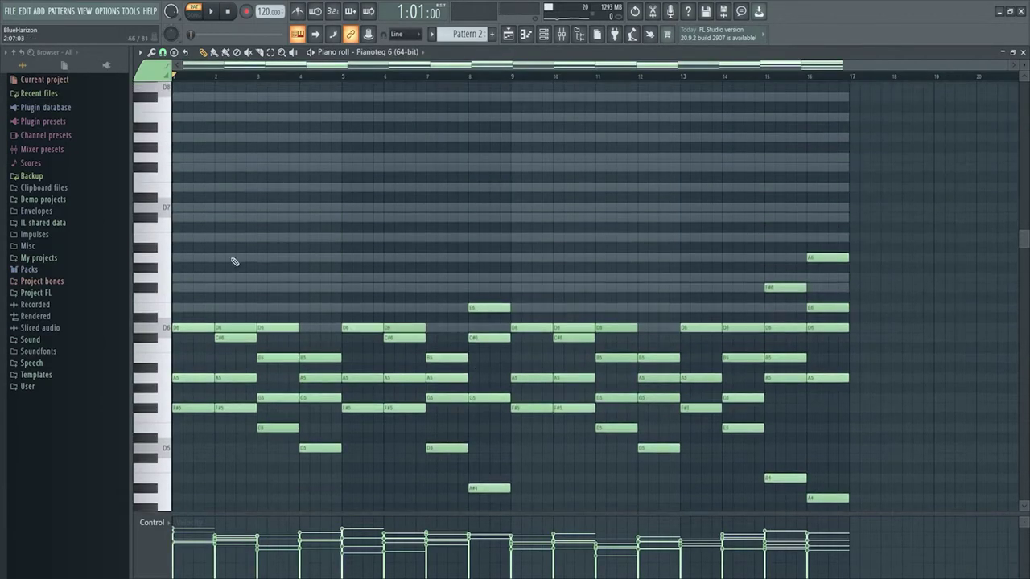
scroll(665, 229, up, 2)
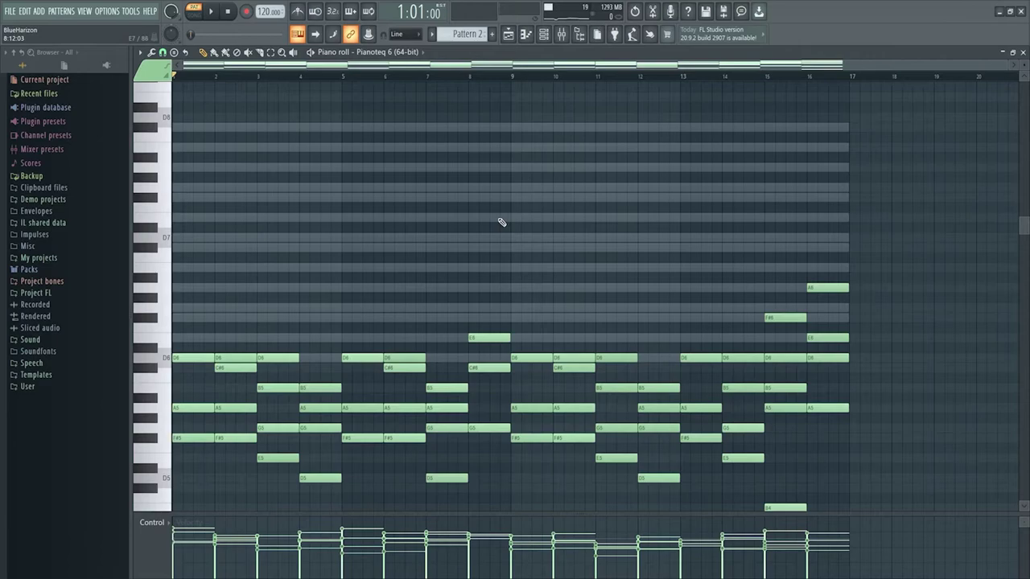
double_click(500, 224)
key(ctrl+a)
key(Delete)
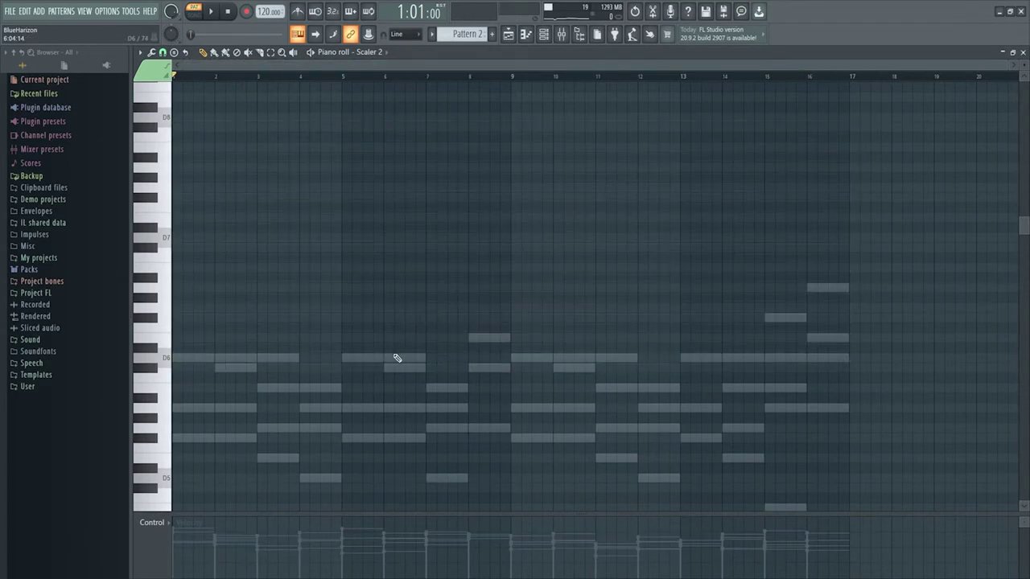
double_click(396, 358)
Place a D7 note at bar 1 above the chords and shorten it to half a bar.
scroll(334, 247, up, 4)
click(158, 299)
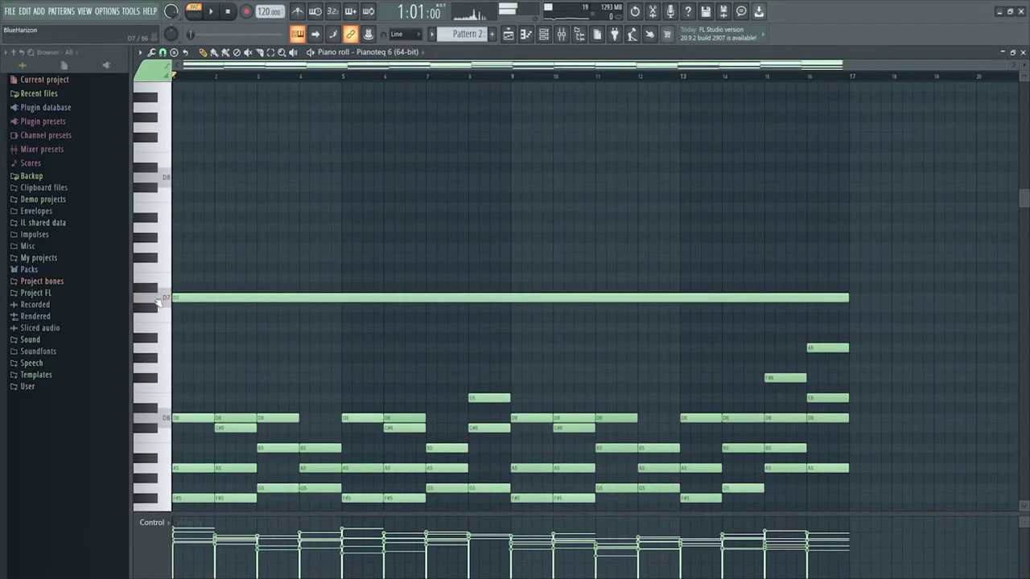
drag(837, 300, 198, 300)
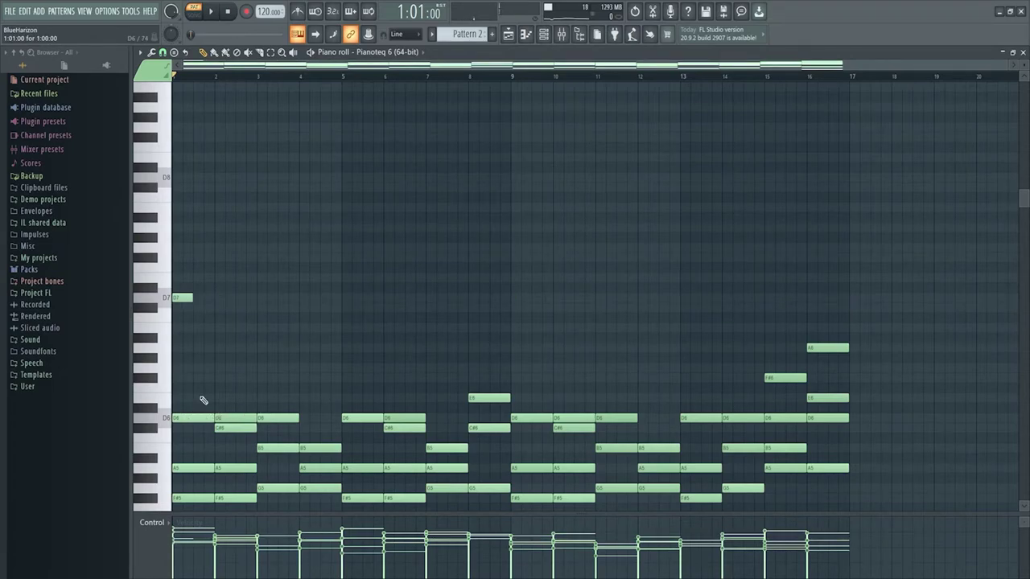
scroll(201, 299, down, 2)
scroll(200, 298, up, 3)
scroll(185, 238, up, 3)
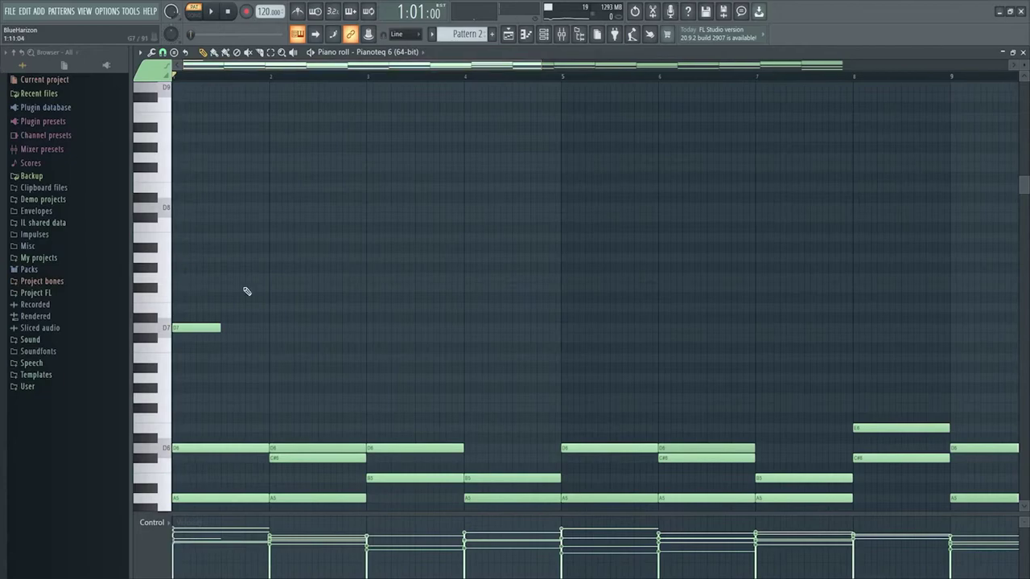
scroll(247, 314, down, 2)
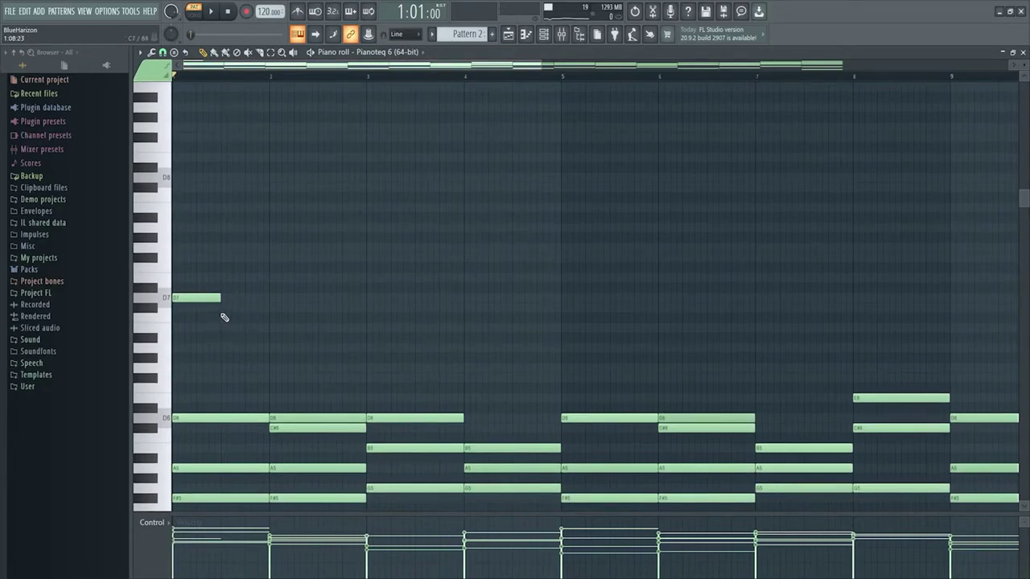
Continue the line downward with half-bar notes C#7, B6, A6, G6 and F#6 through the end of bar 3.
click(223, 310)
click(273, 329)
click(325, 349)
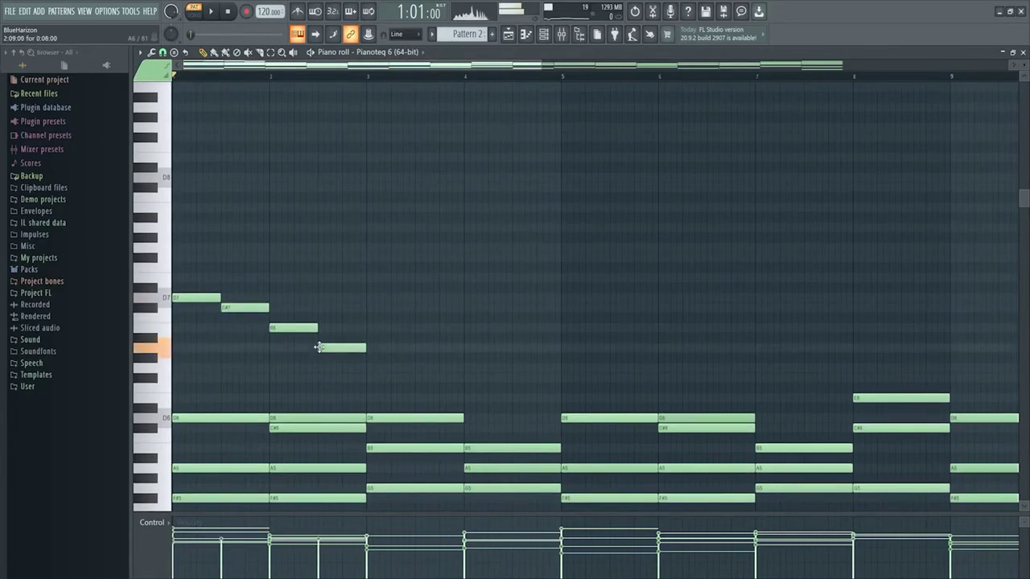
click(378, 370)
click(419, 378)
Audition the descending melody with the chords and add a half-bar E6 note at bar 4.
key(space)
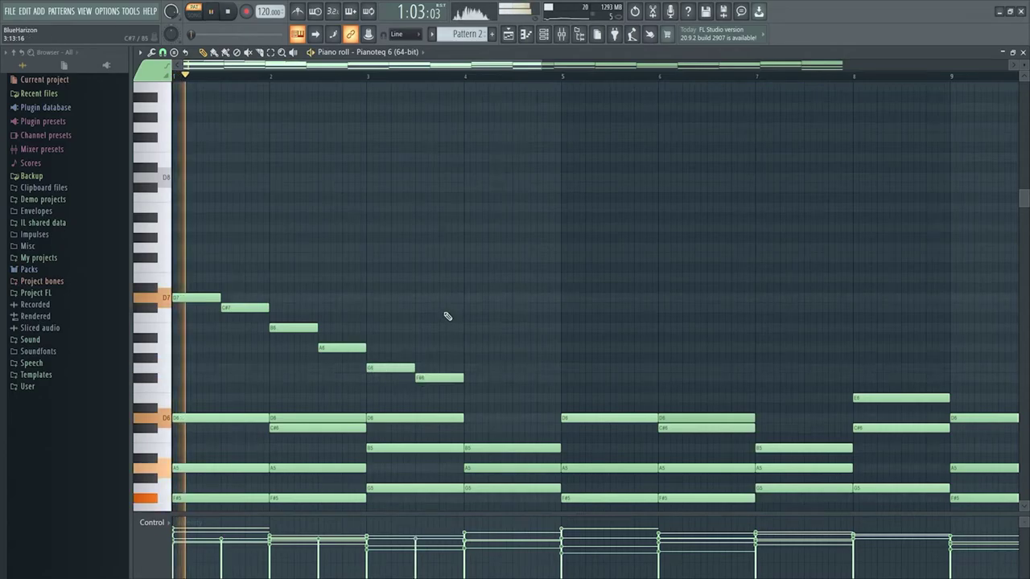
scroll(448, 317, down, 6)
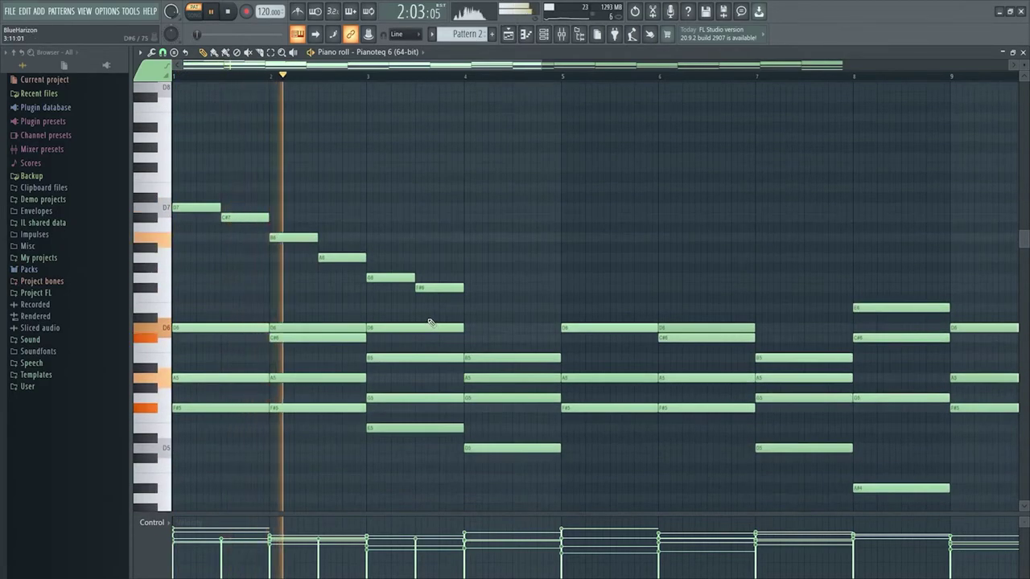
scroll(429, 321, down, 3)
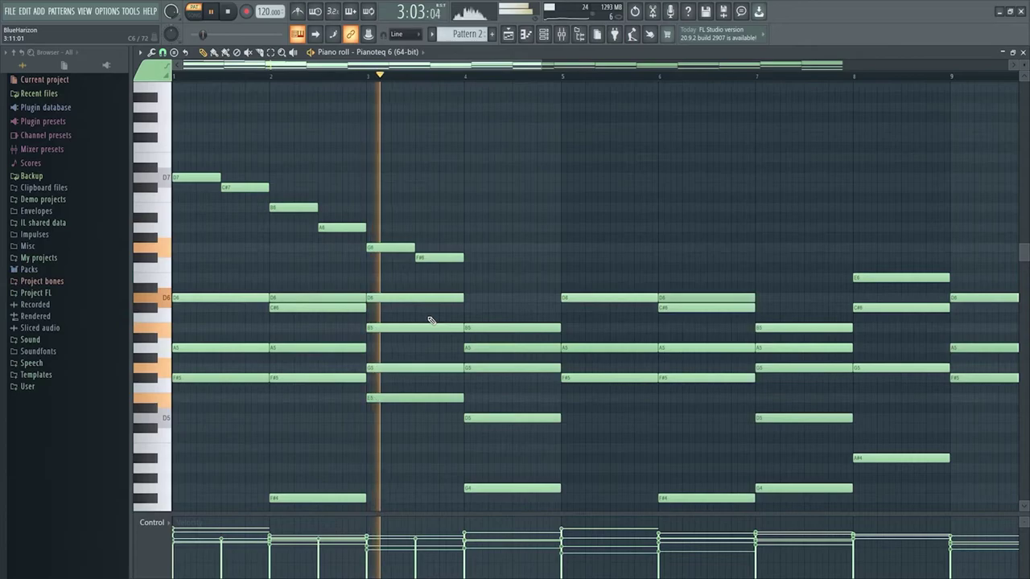
click(472, 278)
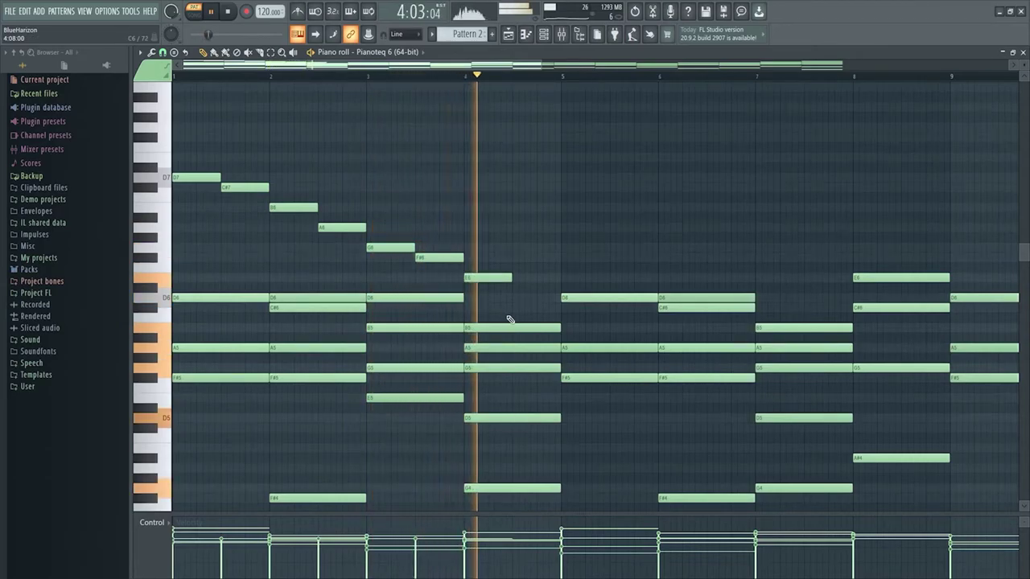
key(space)
Delete all the descending melody notes above the chord progression, from E6 back to D7.
right_click(491, 280)
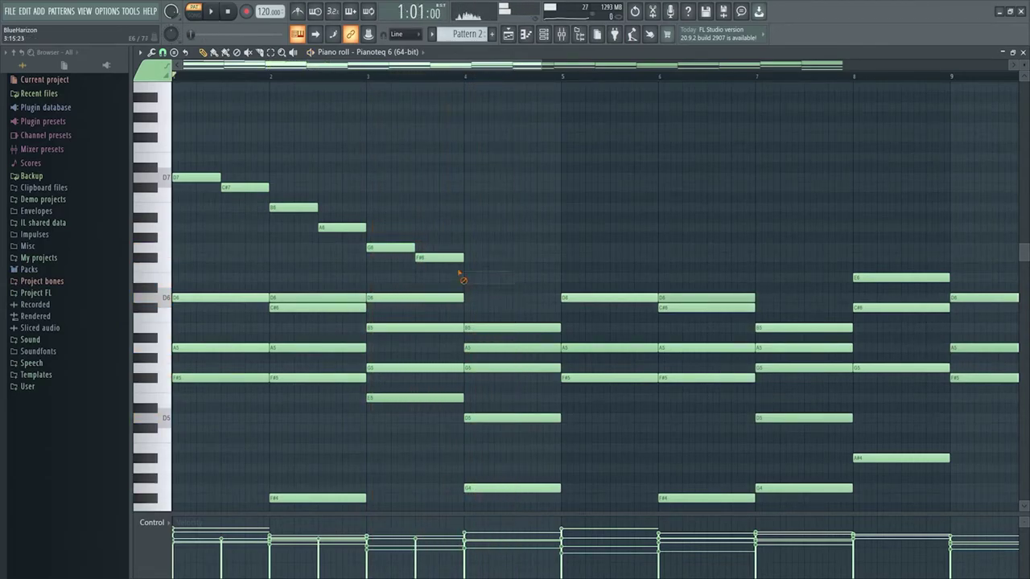
right_click(439, 257)
right_click(390, 247)
right_click(342, 228)
right_click(294, 208)
right_click(245, 188)
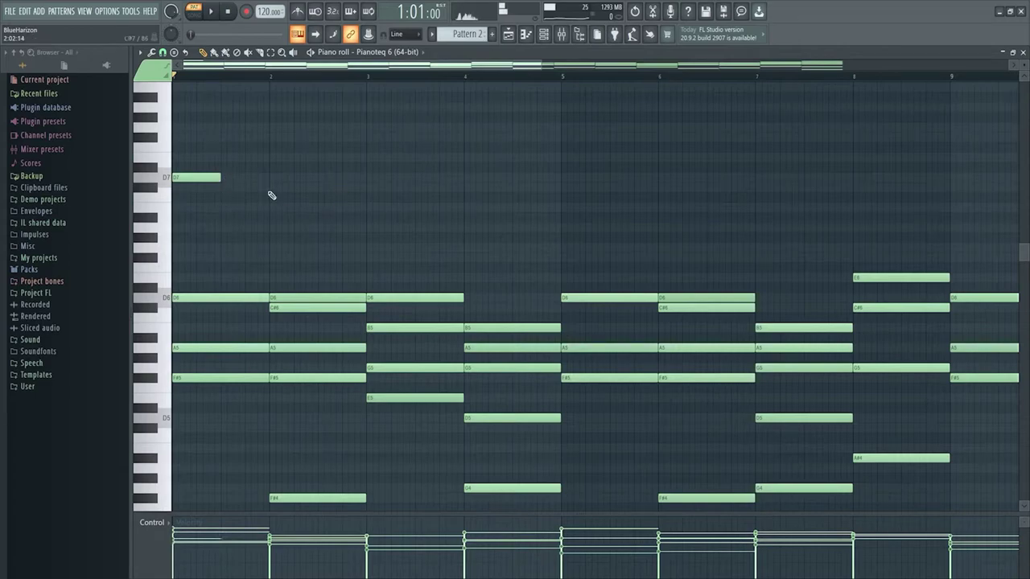
right_click(210, 178)
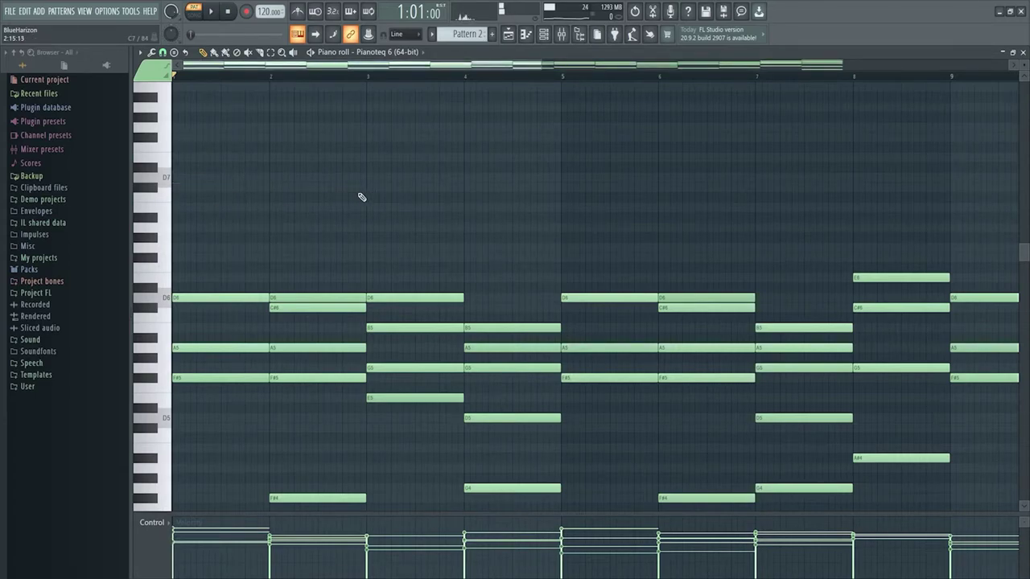
Lower the chord progression's note velocities with the Scale levels tool and accept the change.
key(alt+x)
drag(541, 280, 541, 283)
click(542, 354)
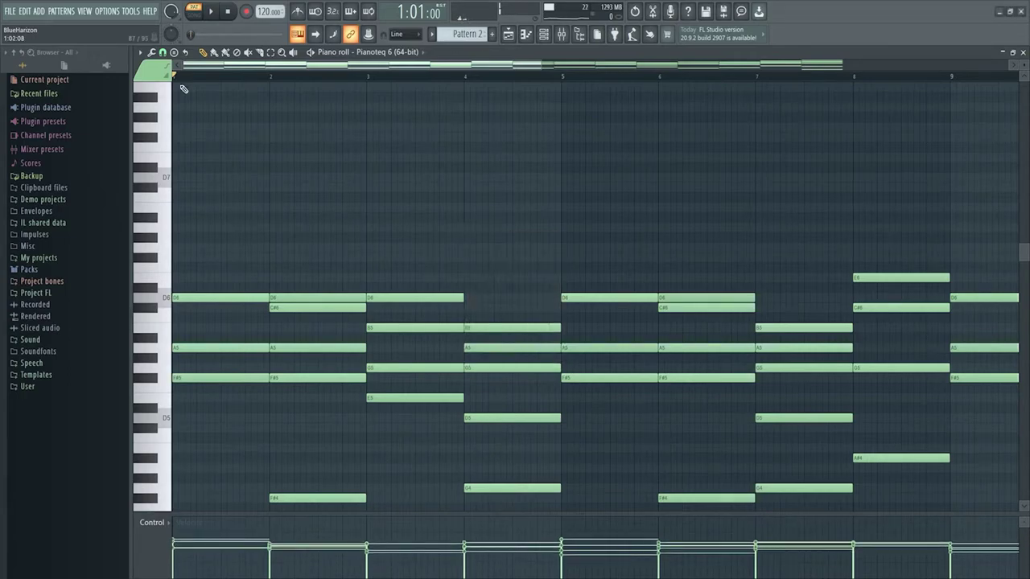
Try the Randomize tool on the chord progression's notes.
click(141, 52)
mouse_move(184, 130)
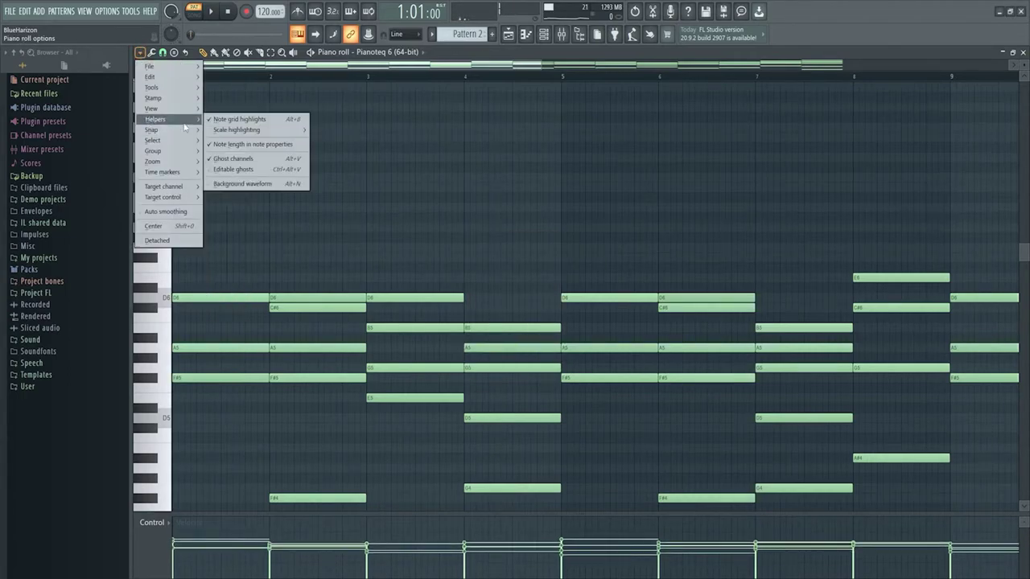
mouse_move(187, 87)
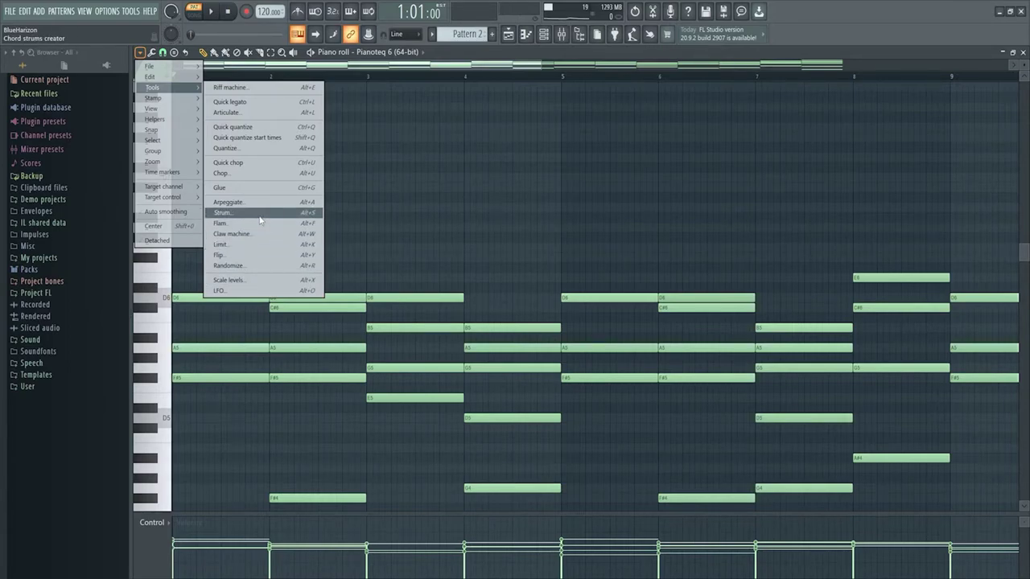
click(258, 266)
drag(535, 346, 535, 328)
click(582, 176)
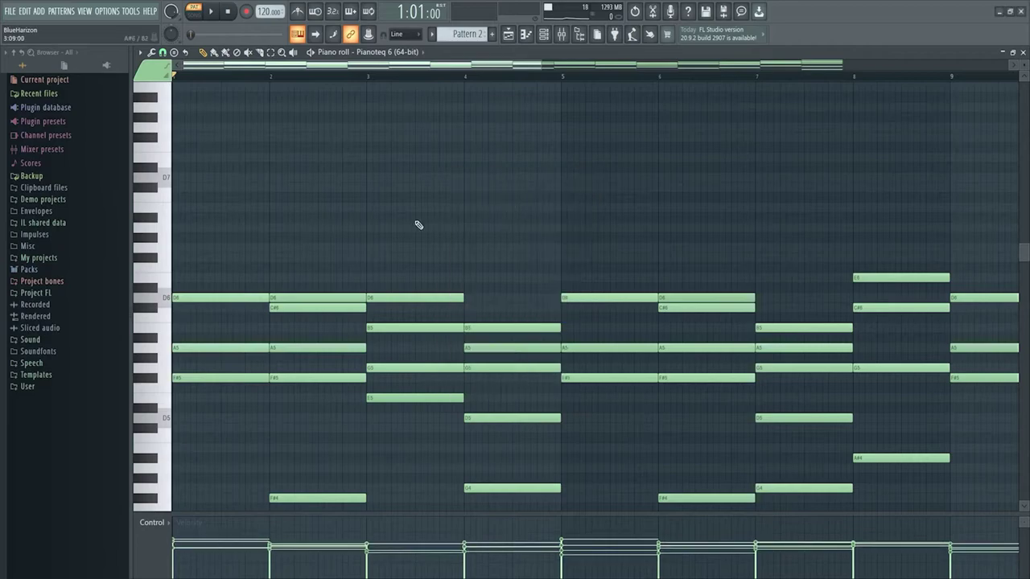
Transpose the whole chord progression down one octave and play it back.
scroll(432, 199, down, 3)
scroll(437, 195, up, 4)
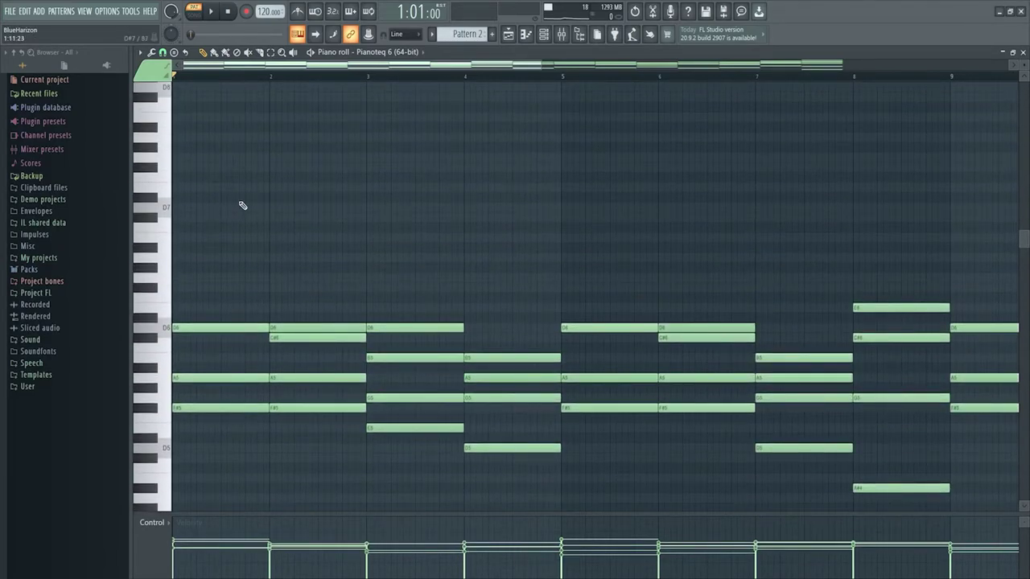
scroll(242, 206, down, 5)
key(ctrl+Down)
key(space)
scroll(290, 136, up, 4)
scroll(290, 135, down, 1)
scroll(289, 135, down, 1)
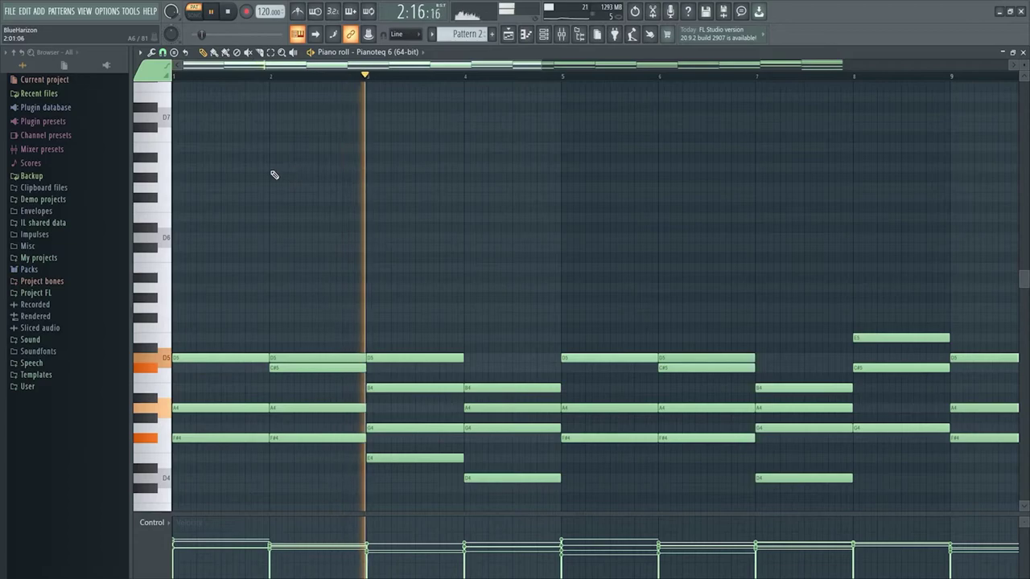
click(191, 239)
key(ctrl+z)
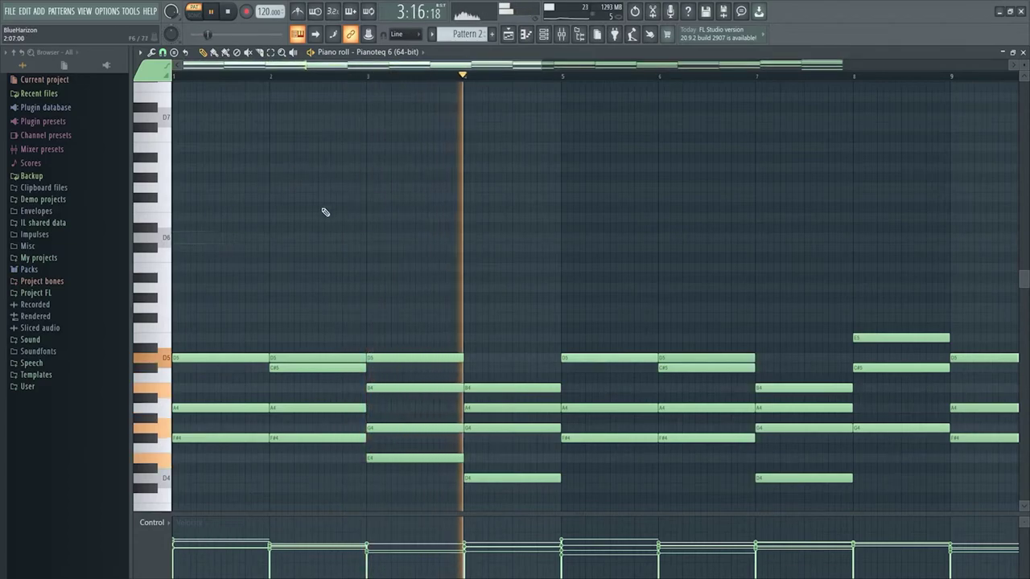
key(space)
Create an automation clip for Pianoteq 6's sustain pedal.
scroll(396, 79, down, 3)
scroll(374, 176, down, 3)
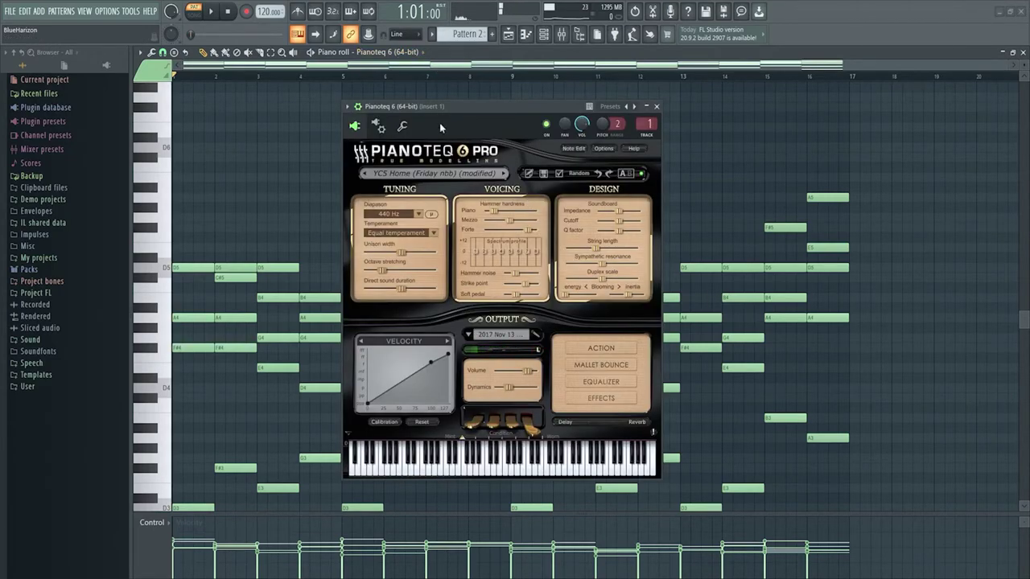
click(369, 34)
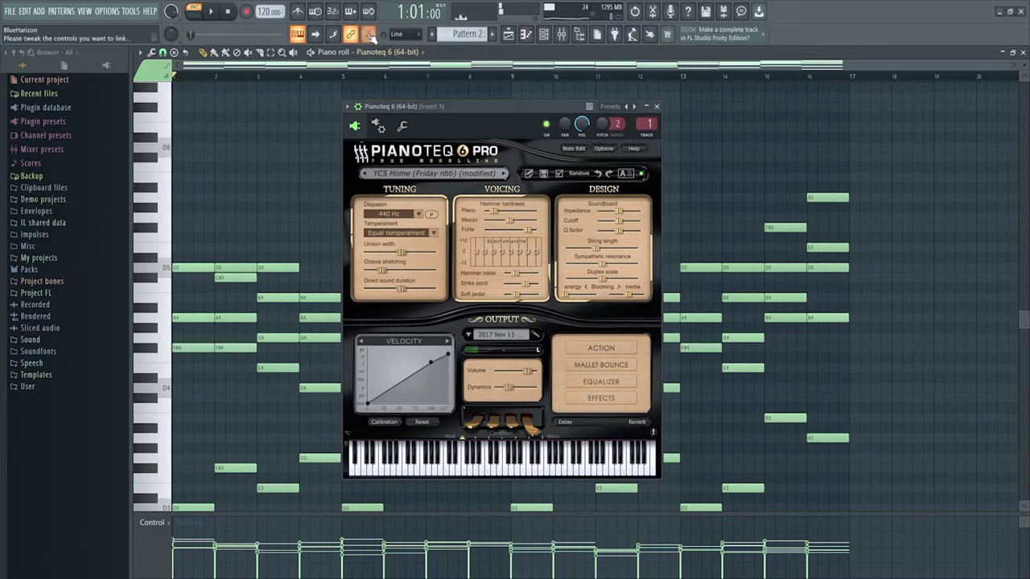
click(531, 425)
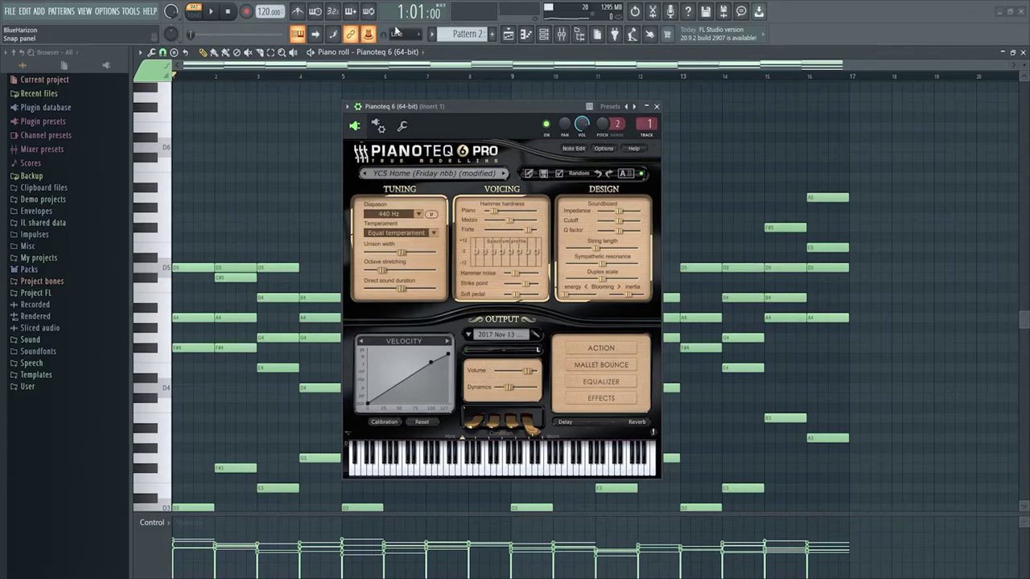
click(368, 34)
click(391, 94)
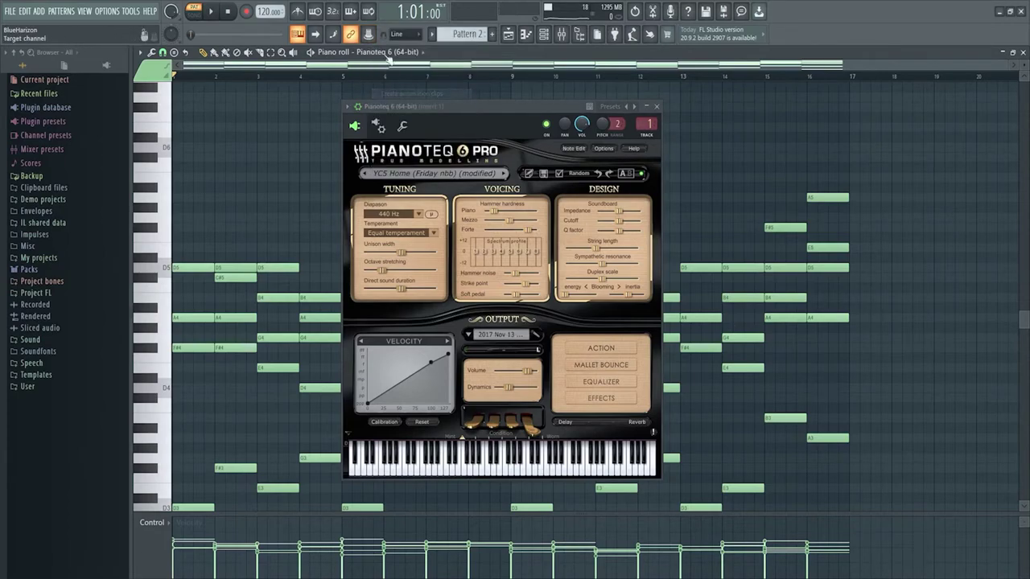
Move the plugin window aside, place the Sustain Pedal clip at bar 1 on Track 3 and shorten it to one bar.
drag(456, 109, 670, 220)
drag(659, 127, 361, 133)
drag(652, 155, 306, 170)
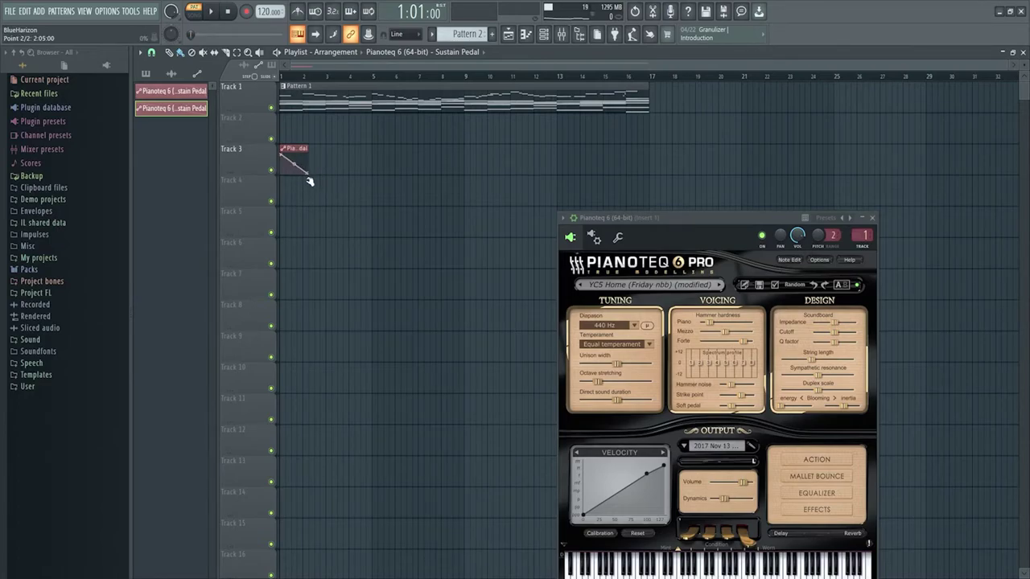
click(179, 74)
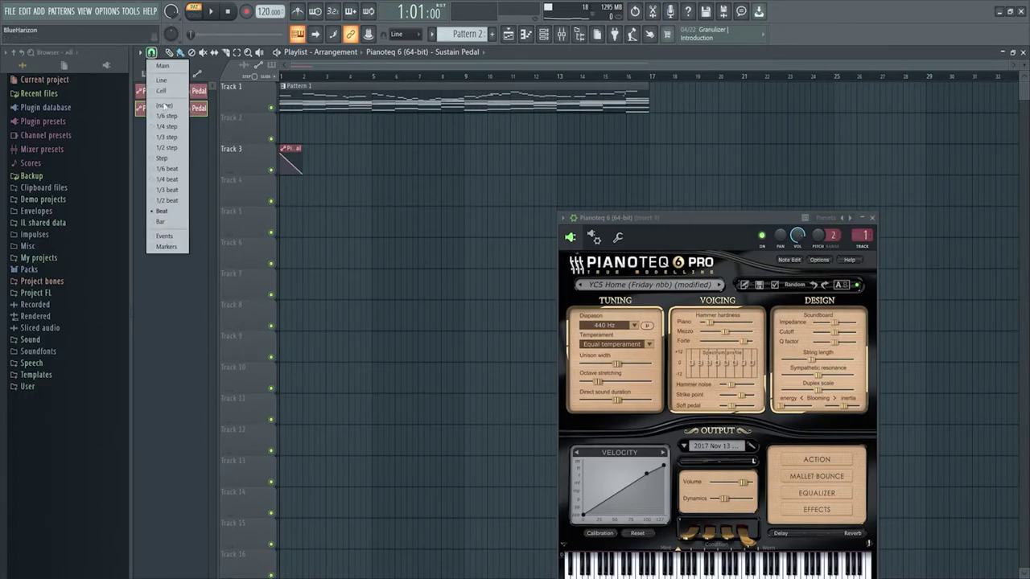
drag(306, 175, 295, 174)
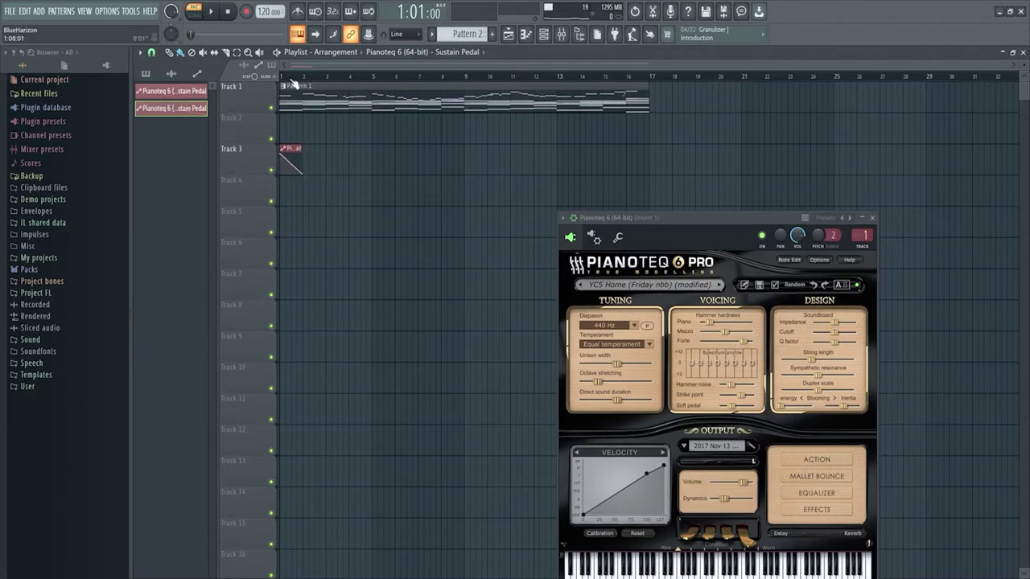
Set the playlist snap to Beat and bend the Sustain Pedal curve to hold high and drop at the bar's end.
scroll(293, 83, up, 3)
scroll(366, 81, up, 2)
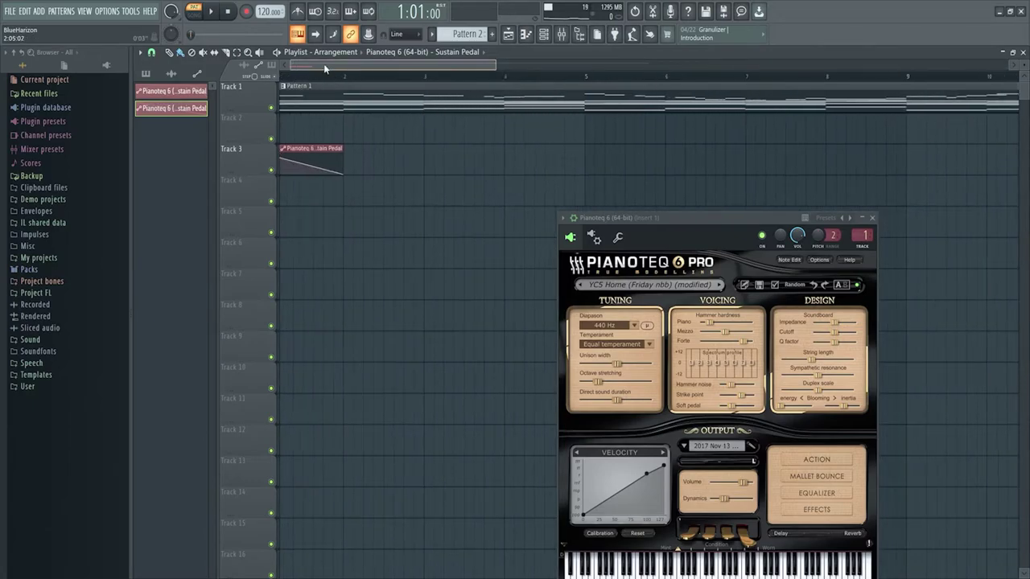
click(151, 52)
click(171, 211)
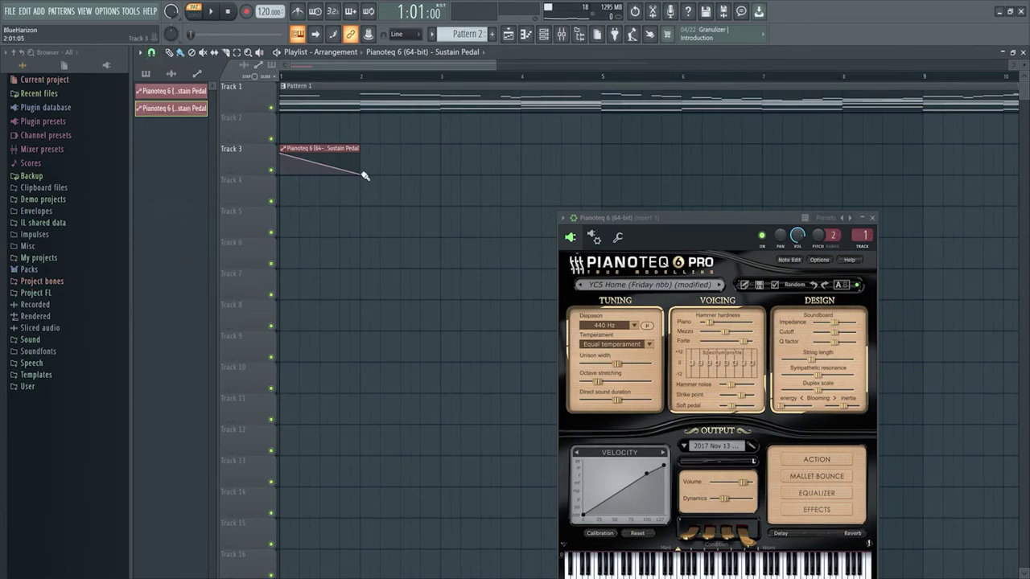
mouse_move(362, 174)
mouse_down()
mouse_move(434, 182)
mouse_move(355, 184)
mouse_up()
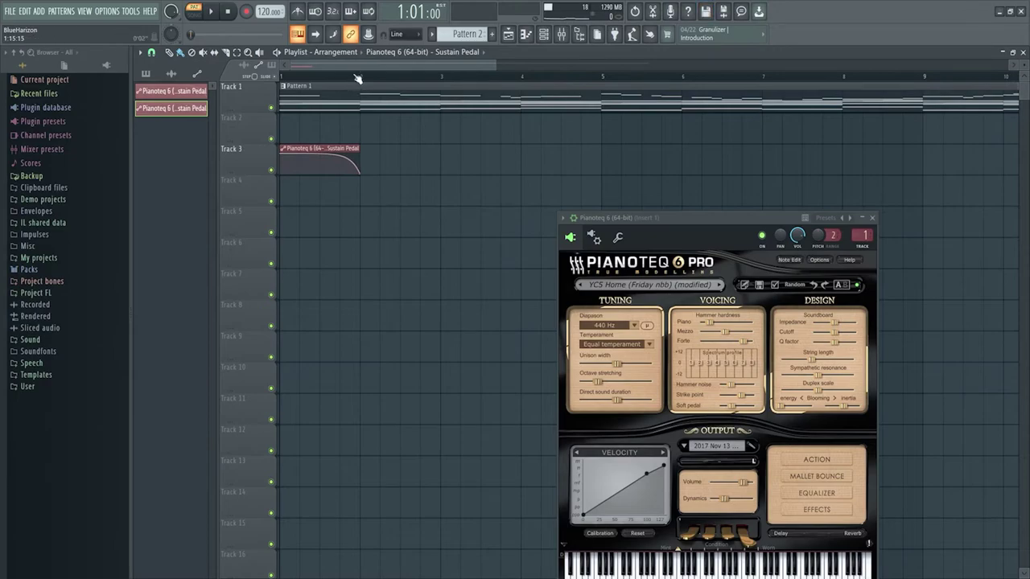
Duplicate the one-bar Sustain Pedal clip along Track 3 until it fills every bar up to bar 17.
scroll(358, 78, down, 3)
scroll(357, 78, down, 1)
drag(287, 148, 311, 149)
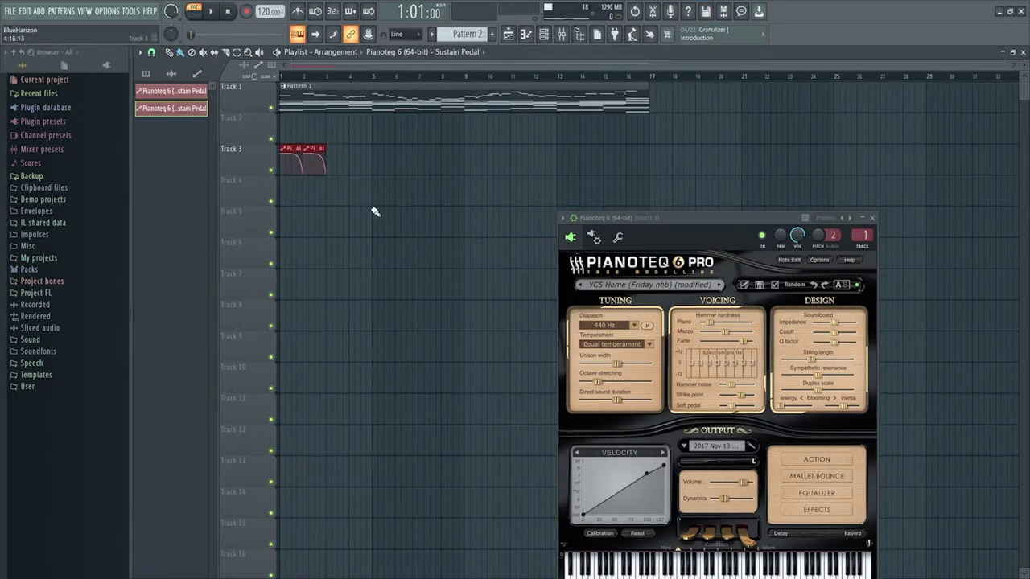
key(ctrl+b)
key(ctrl+b)
key(ctrl+b)
key(ctrl+b)
key(ctrl+b)
key(ctrl+b)
key(ctrl+b)
key(ctrl+b)
key(ctrl+b)
key(ctrl+b)
key(ctrl+b)
key(ctrl+b)
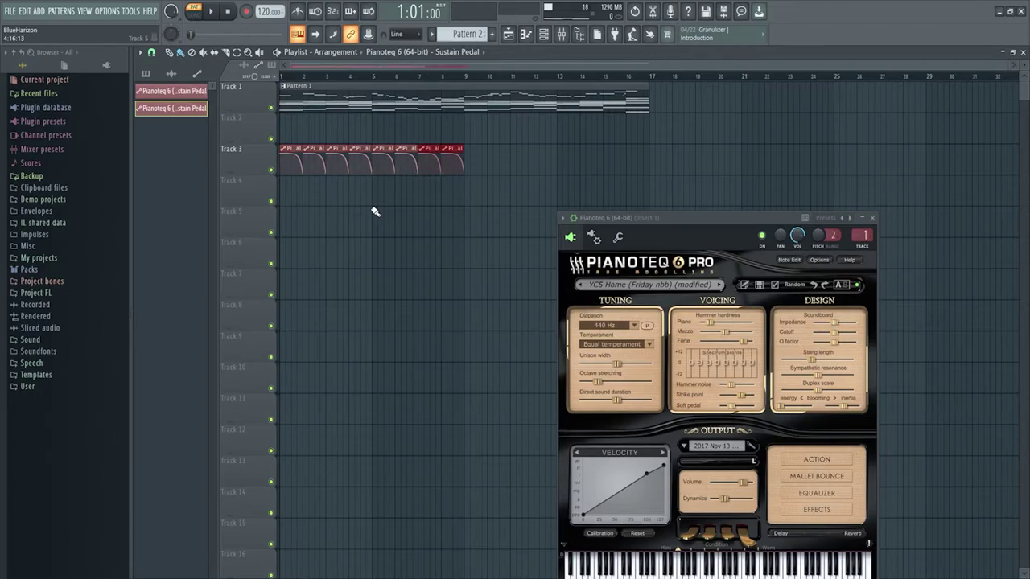
key(ctrl+b)
key(ctrl+b)
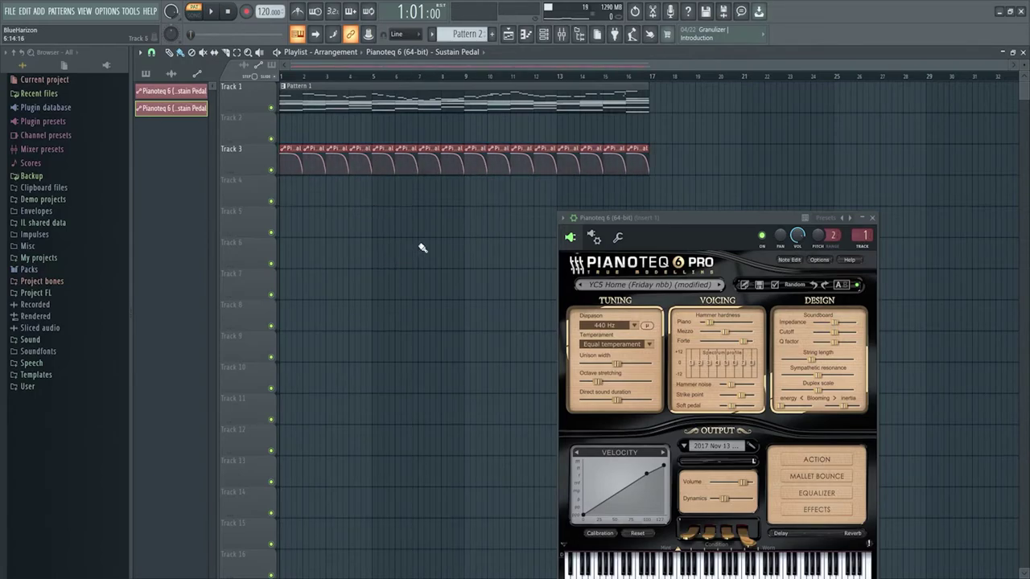
Play the song with the Pianoteq 6 window open and switch its velocity graph to the Pedal curve.
drag(677, 211, 587, 97)
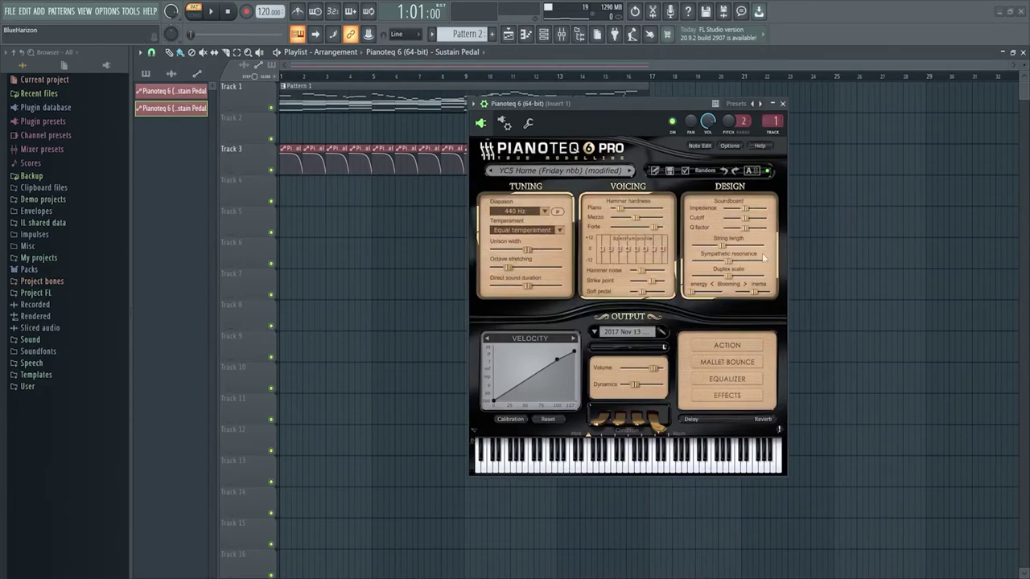
key(space)
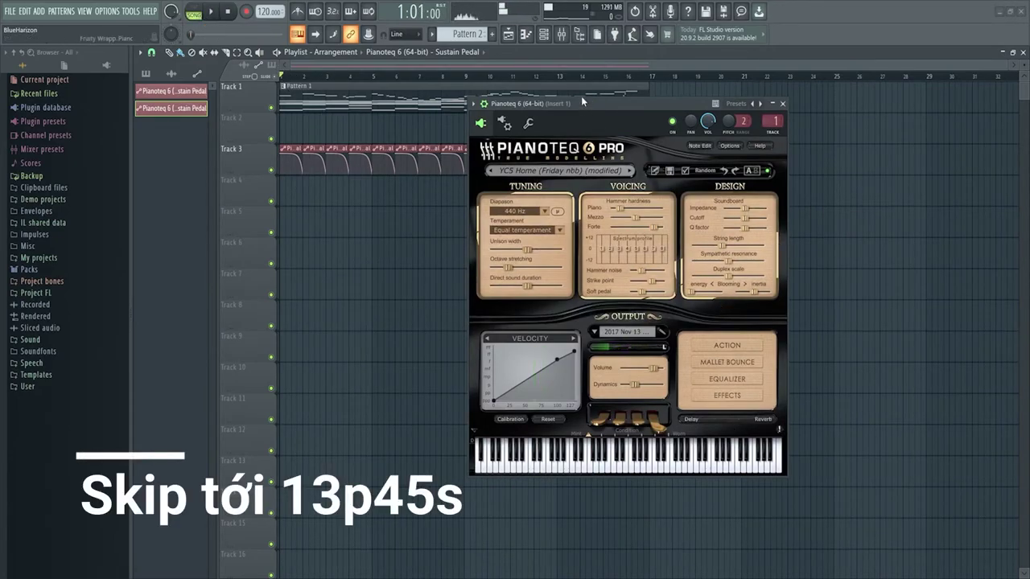
drag(582, 103, 597, 103)
key(space)
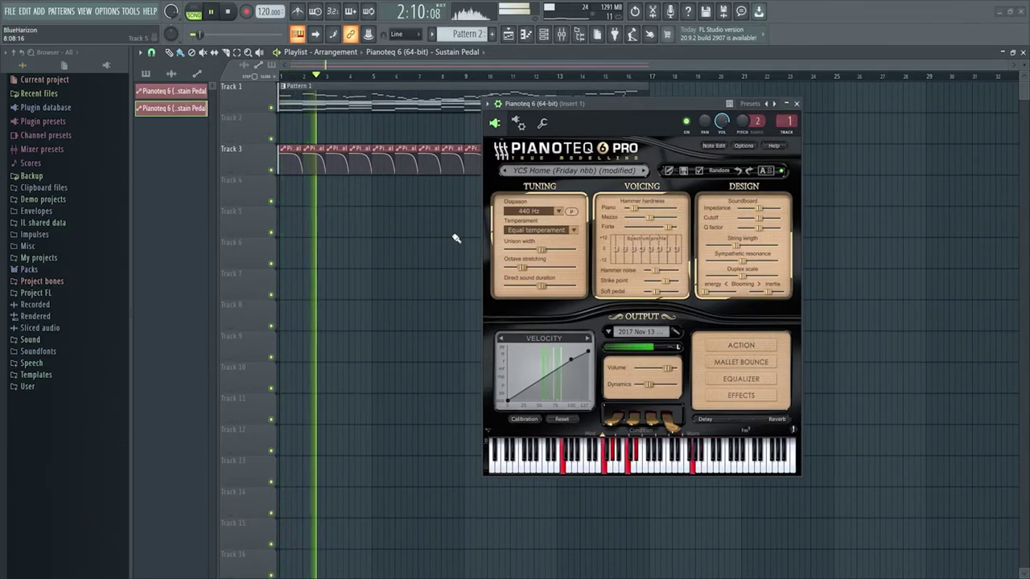
click(587, 340)
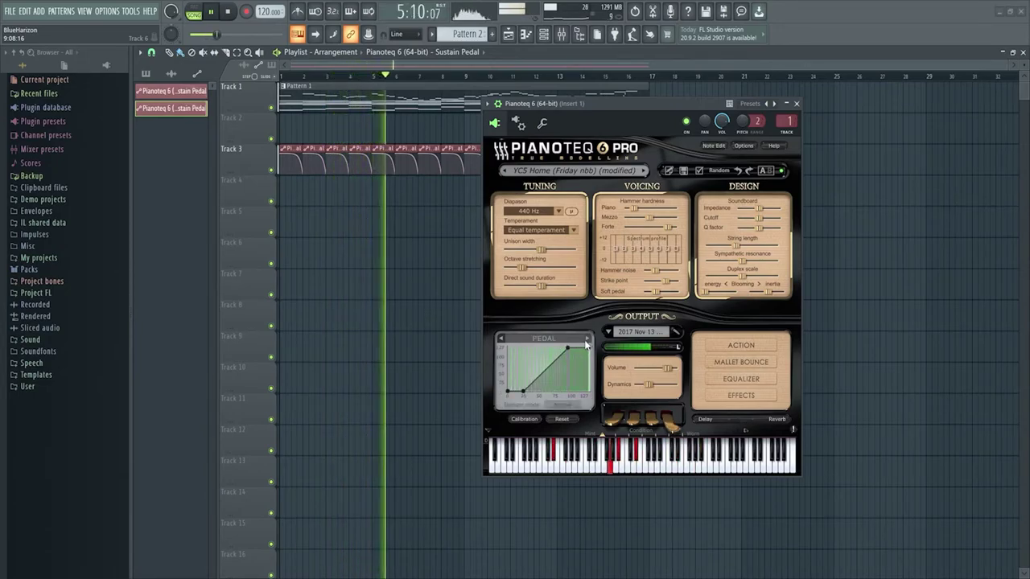
Replace the Pattern 1 clip on Track 1 with Pattern 2 at bar 1 and play it back.
click(172, 73)
key(space)
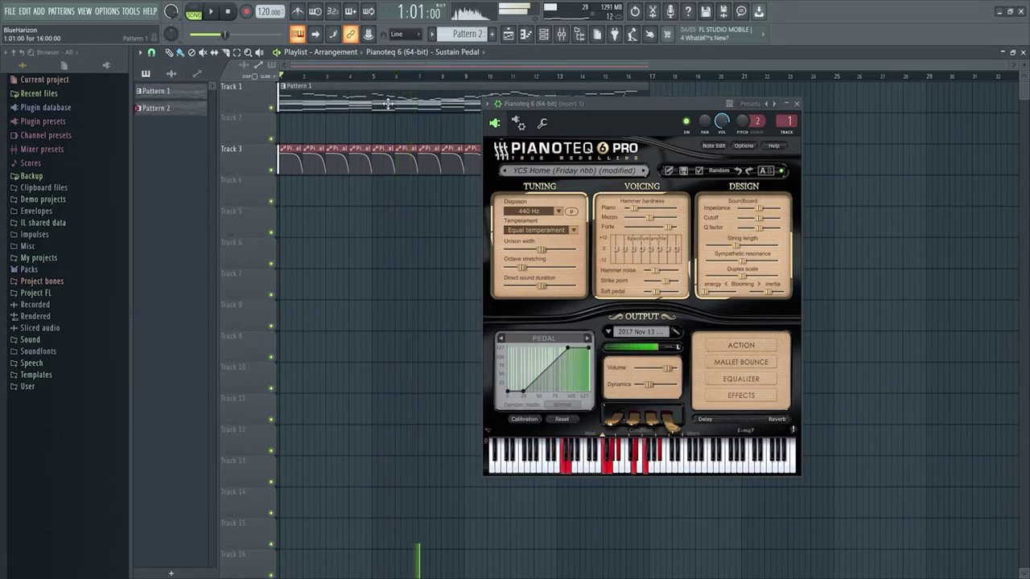
right_click(322, 96)
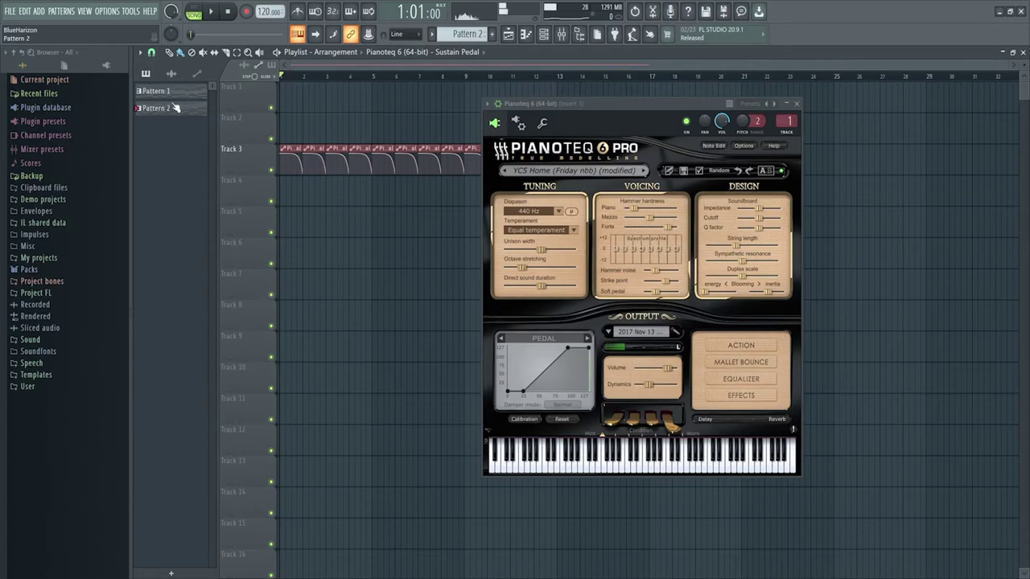
click(322, 98)
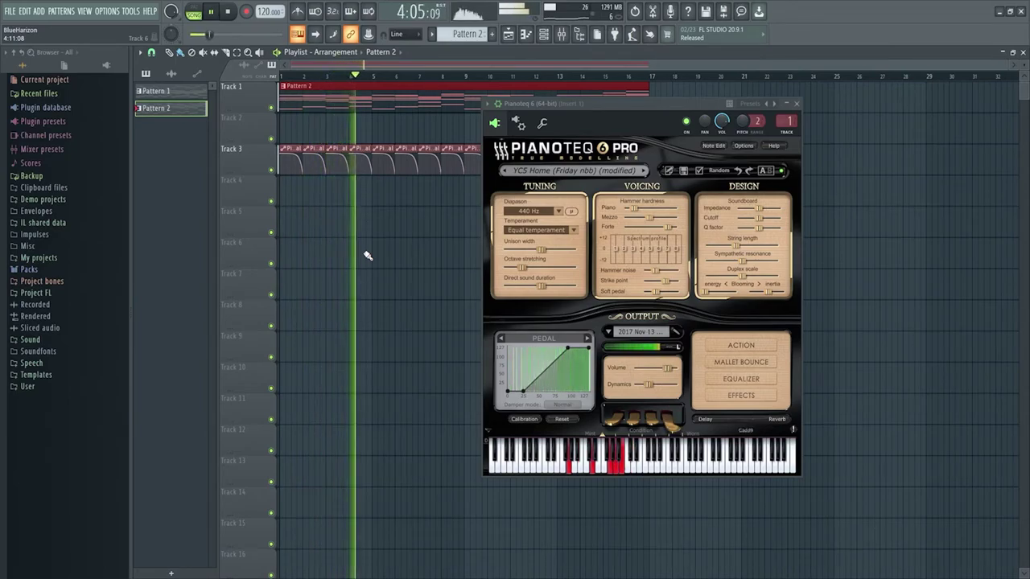
key(space)
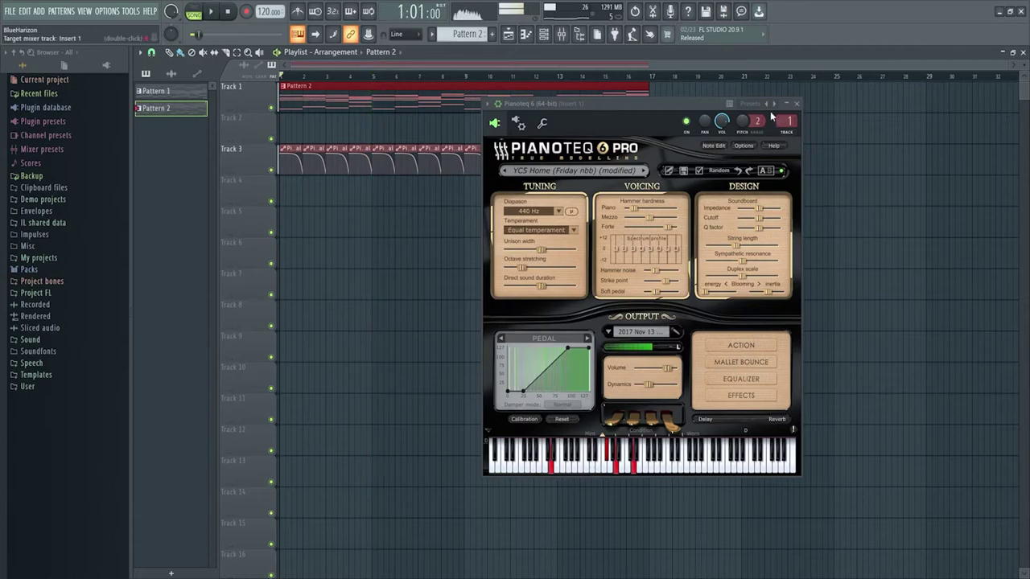
Close the plugin window, open Pattern 2's notes, and draw the bar 1 melody D6, F#6, D6 above the chords.
click(798, 105)
double_click(359, 103)
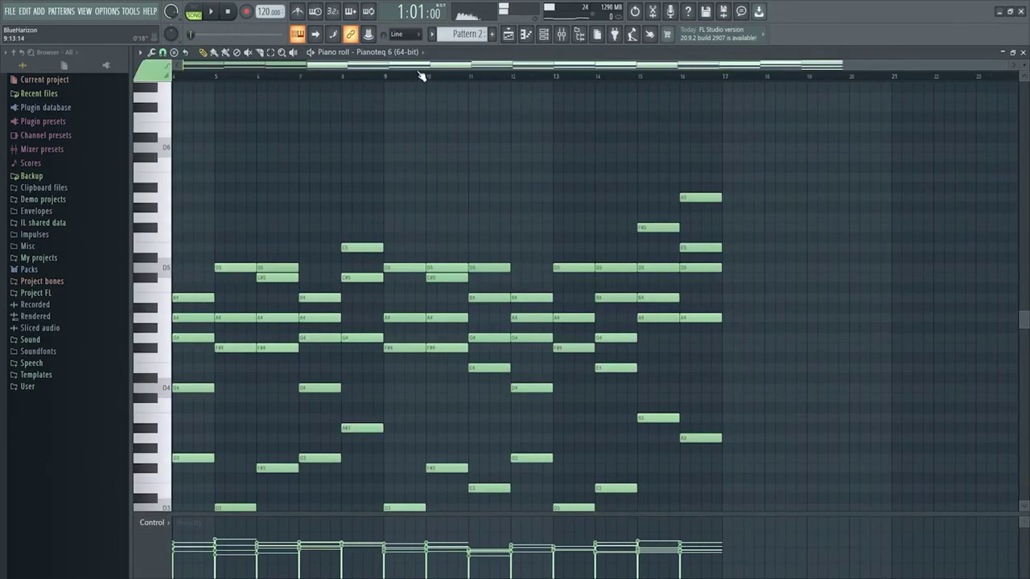
drag(327, 66, 274, 134)
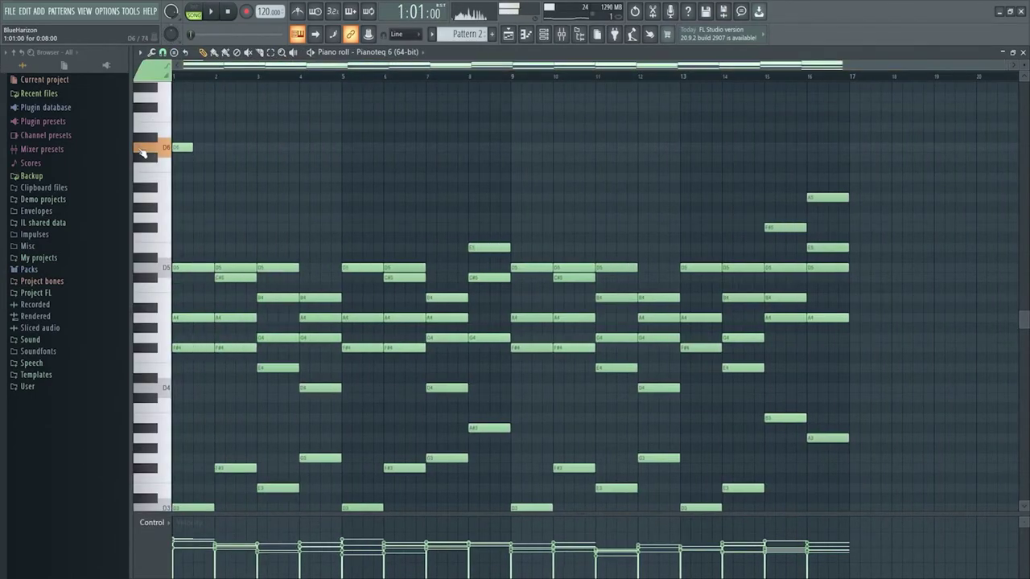
scroll(185, 173, up, 3)
key(space)
click(197, 172)
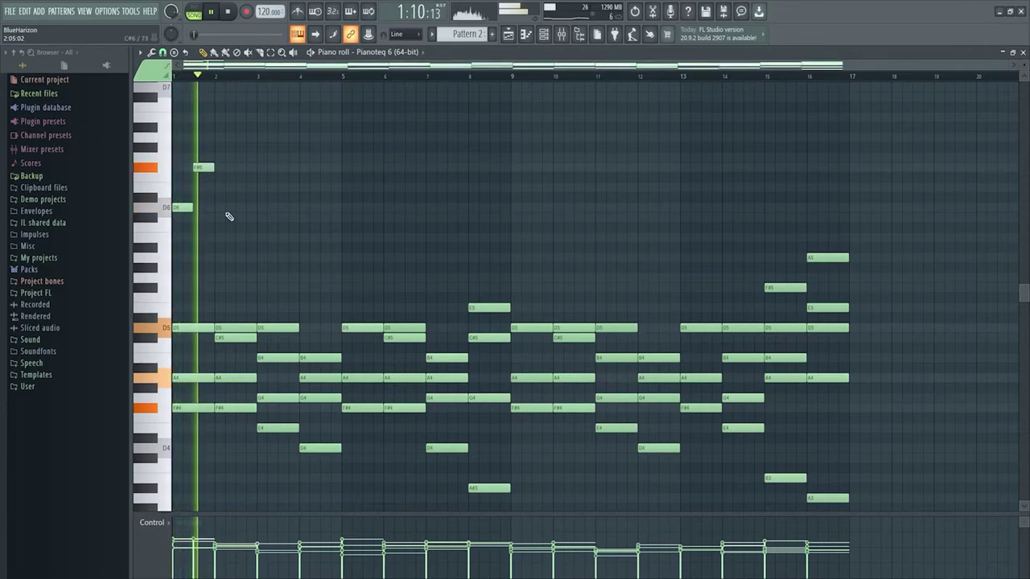
drag(209, 76, 254, 217)
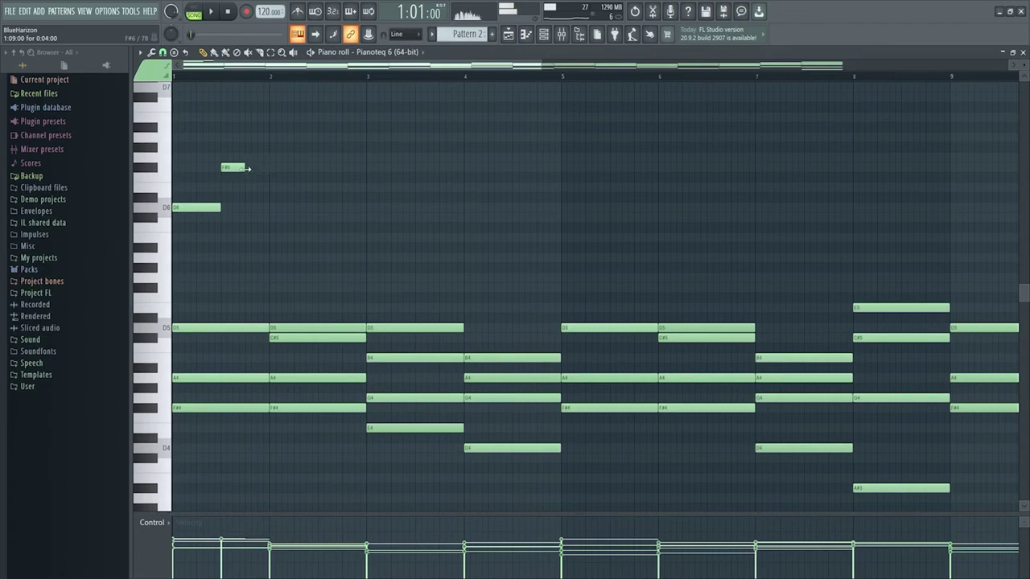
click(247, 210)
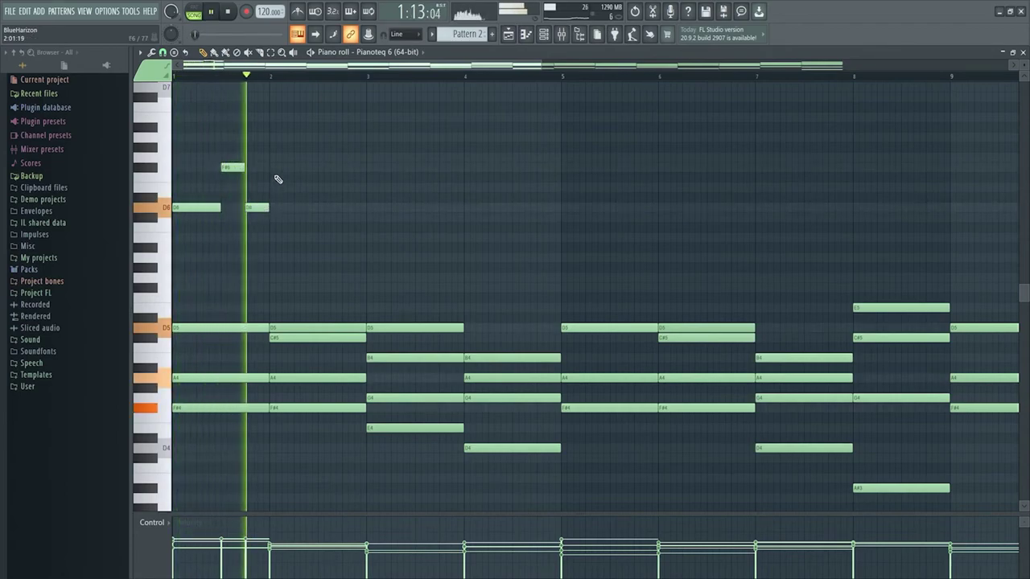
Draw the bar 2 melody with a longer A6 followed by short F#6, E6 and D6 notes.
click(308, 138)
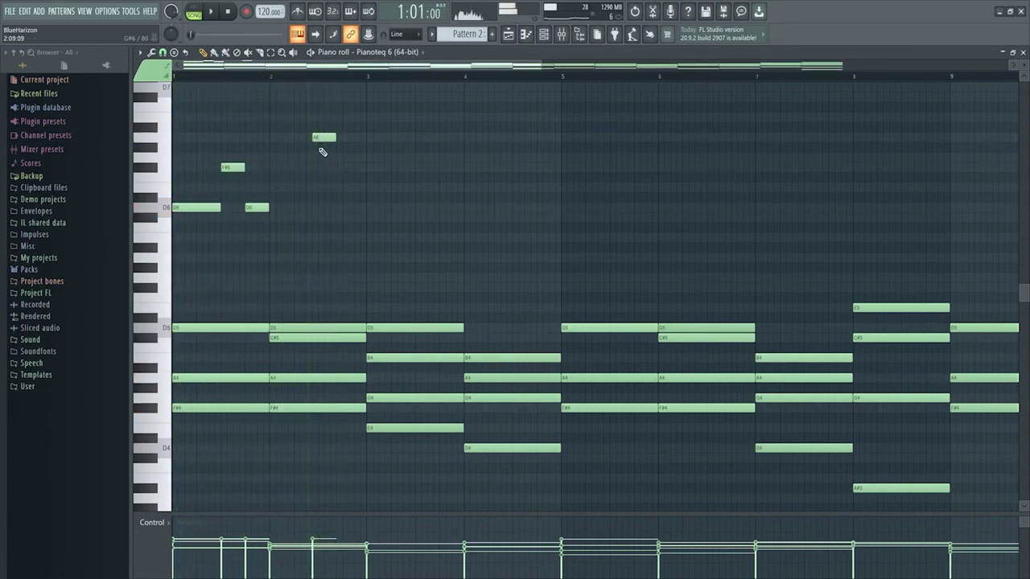
drag(316, 138, 330, 138)
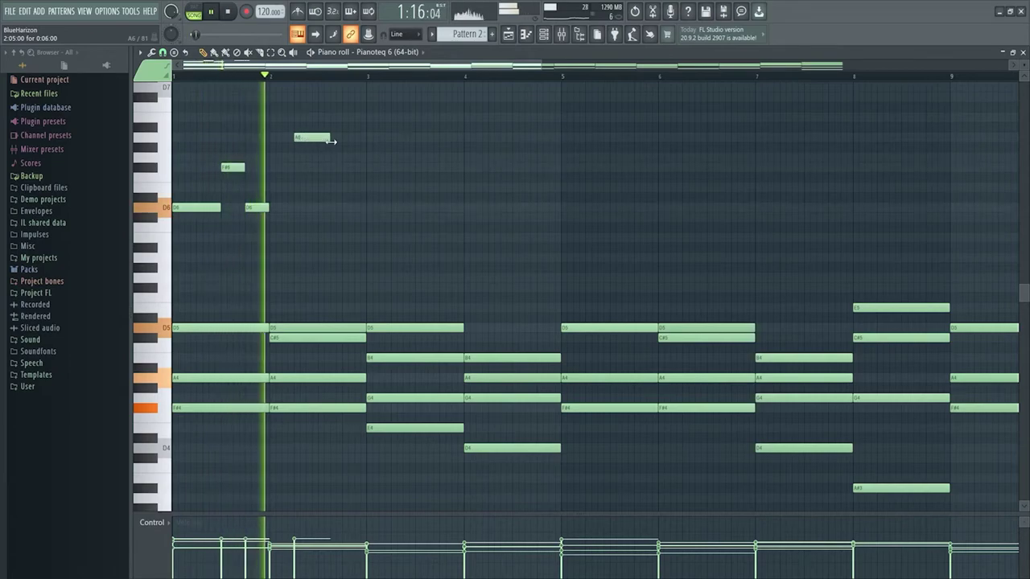
click(331, 168)
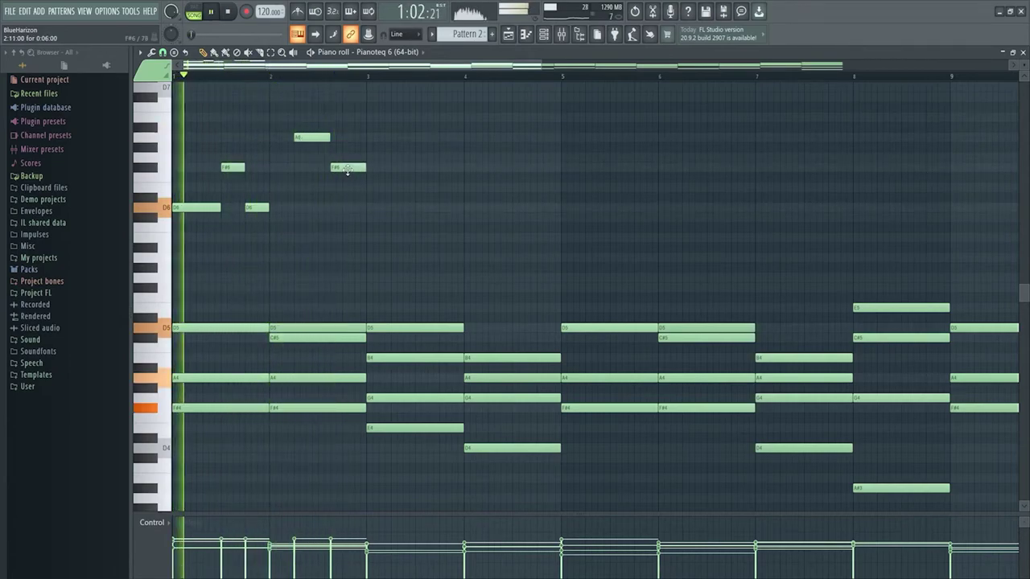
drag(362, 169, 341, 169)
click(345, 187)
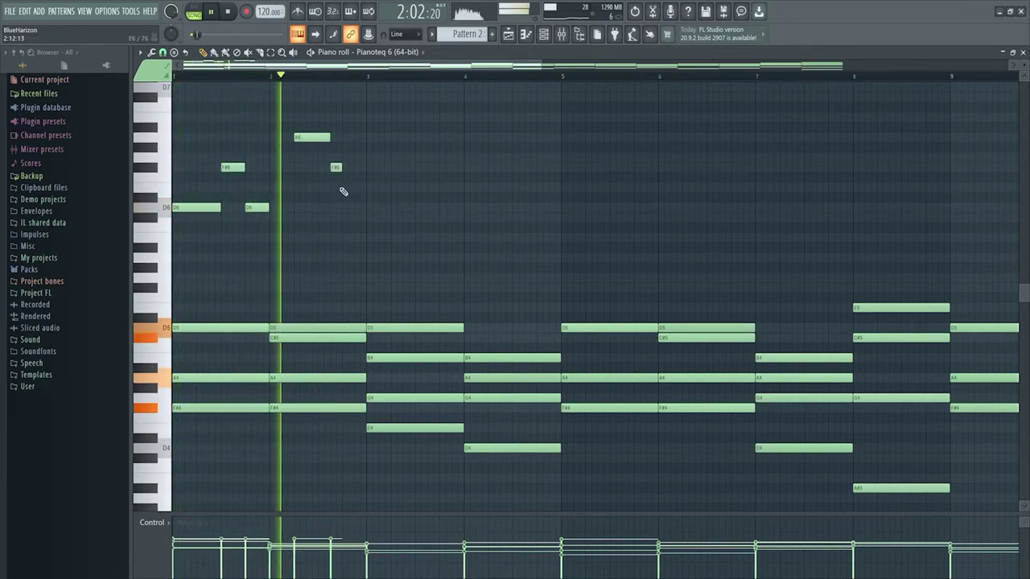
Continue the melody with A5, B5 and C#6 in bar 3 and D6 at the start of bar 4.
click(367, 238)
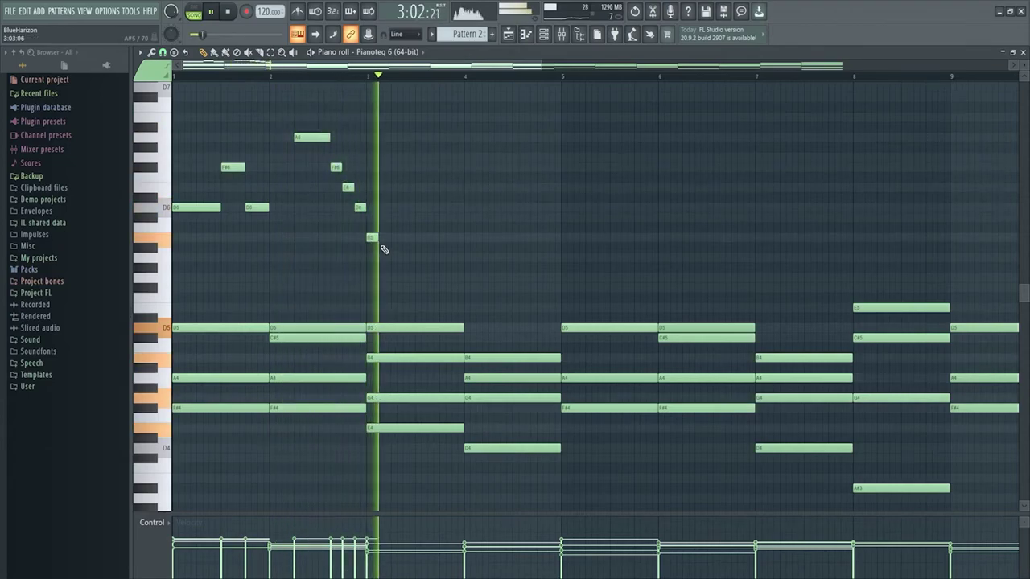
scroll(418, 241, up, 3)
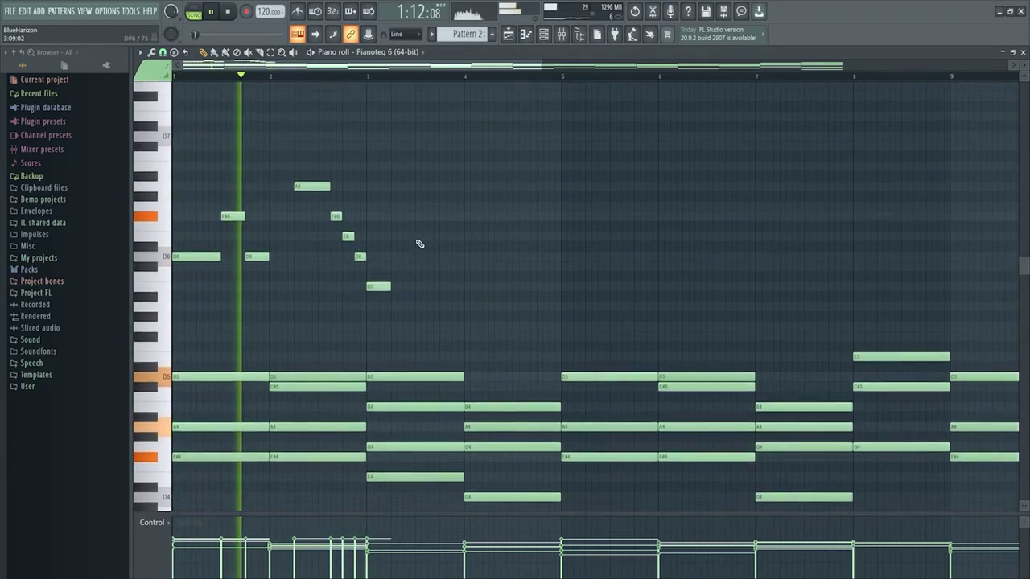
drag(378, 298, 378, 317)
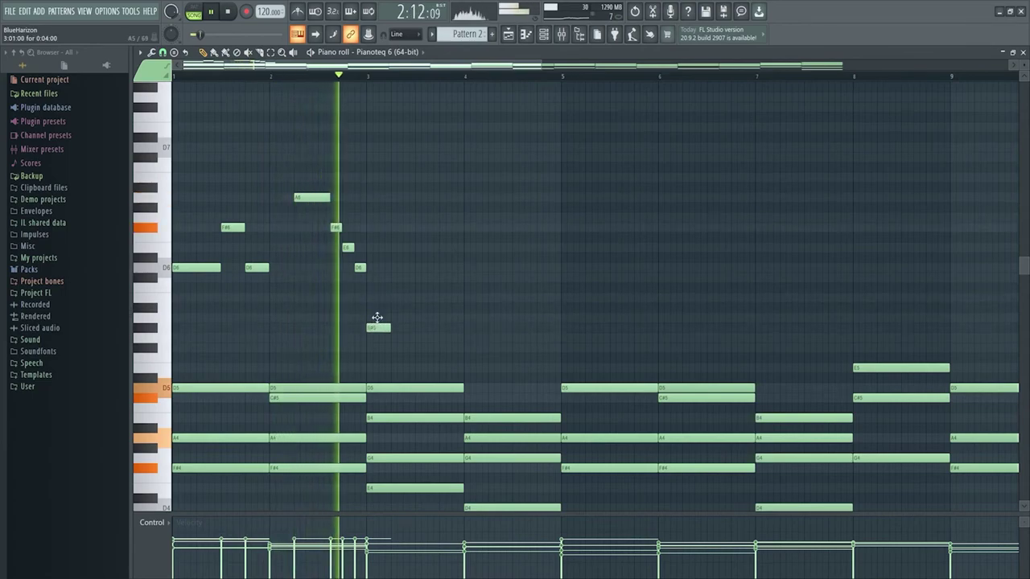
click(397, 298)
click(442, 277)
click(467, 268)
Draw the bar 5 melody E6, D6, F#6, B6 and the bar 6 melody G6, F#6, E6.
click(565, 247)
click(612, 227)
click(660, 217)
click(706, 227)
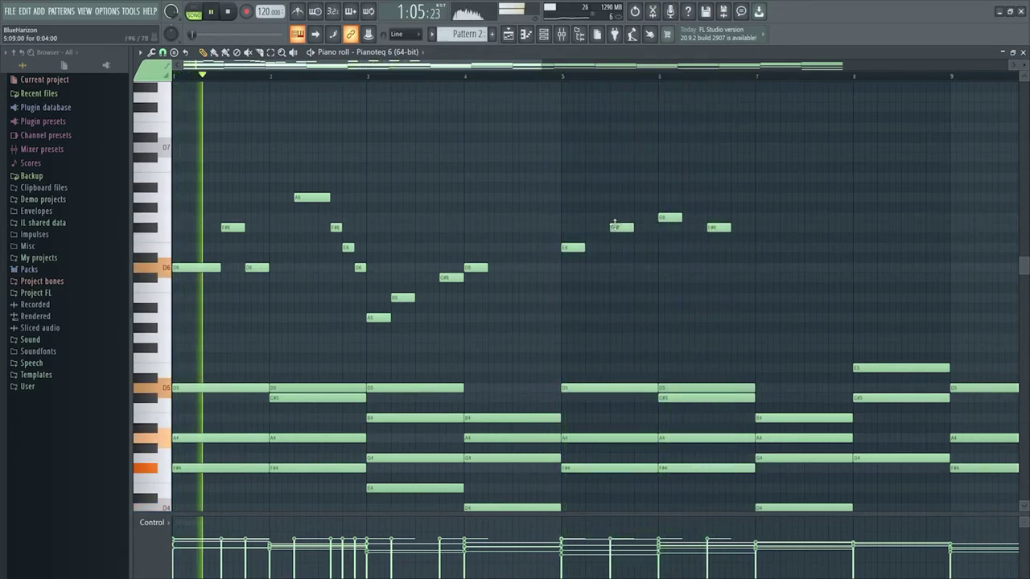
click(589, 268)
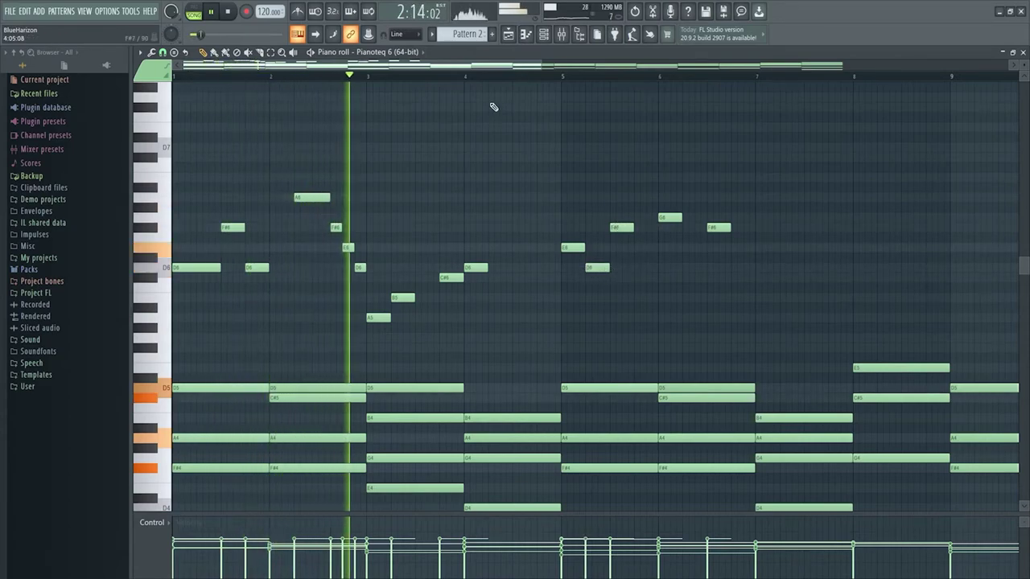
scroll(534, 75, right, 1)
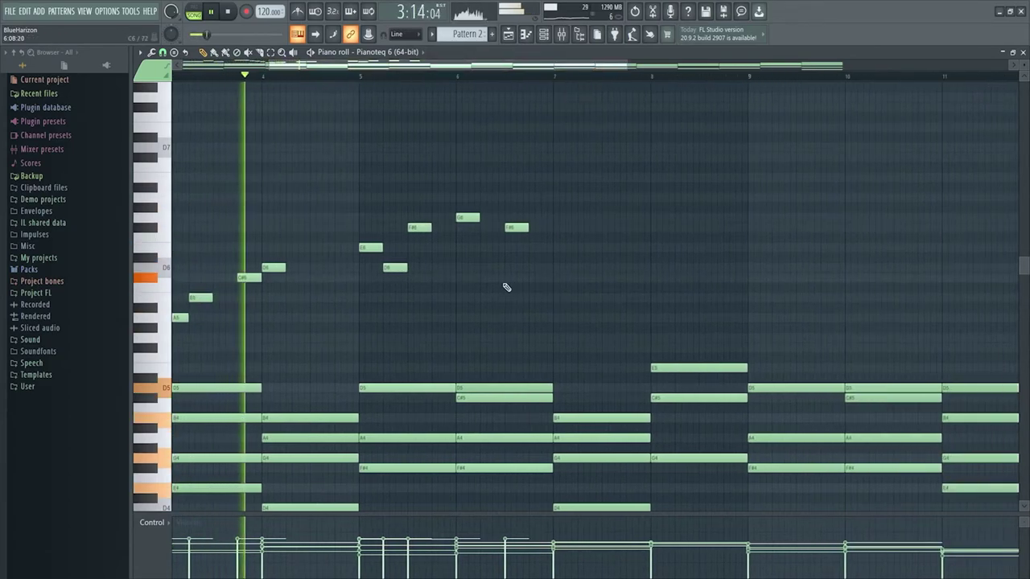
scroll(467, 274, up, 2)
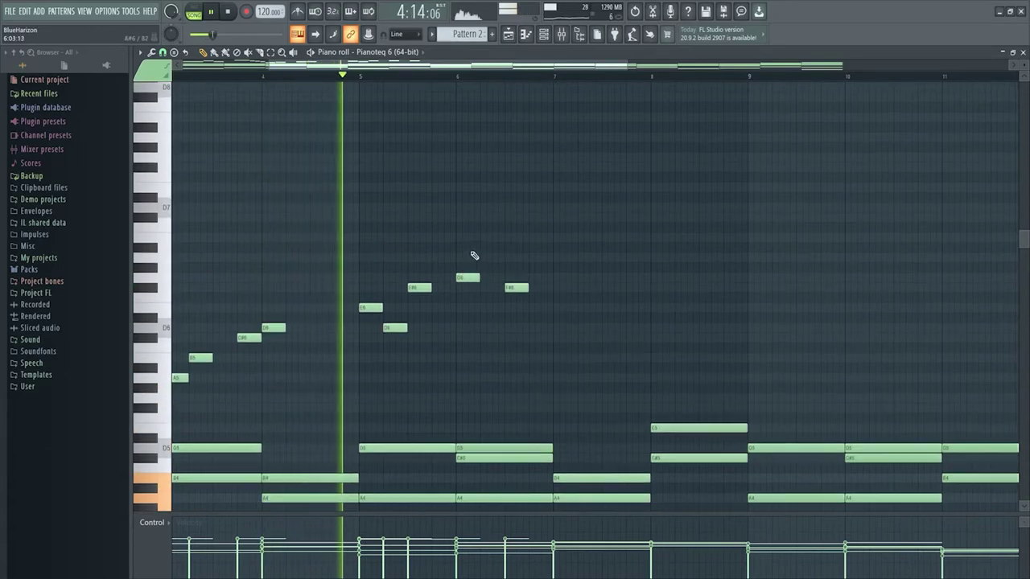
click(436, 240)
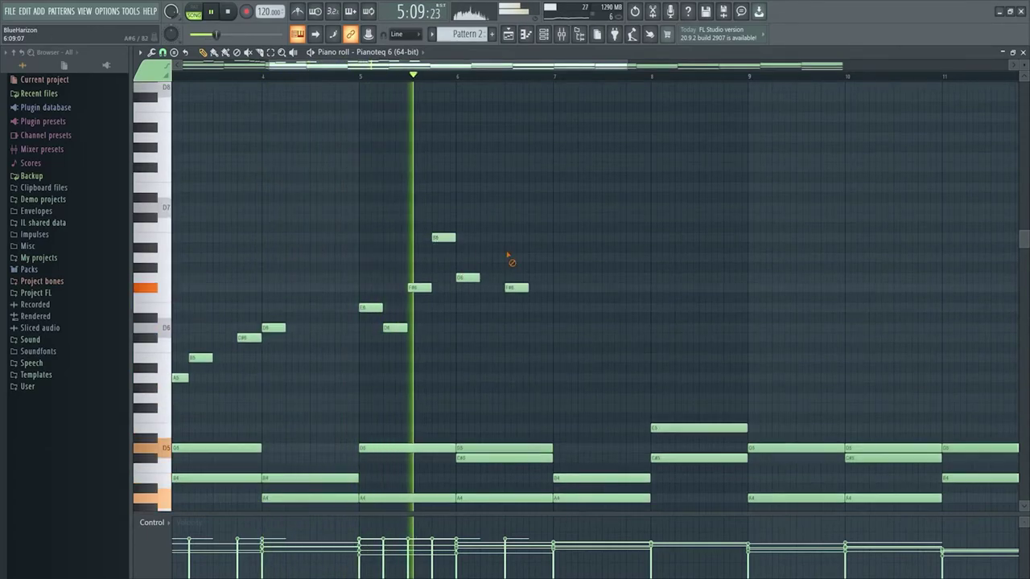
click(538, 308)
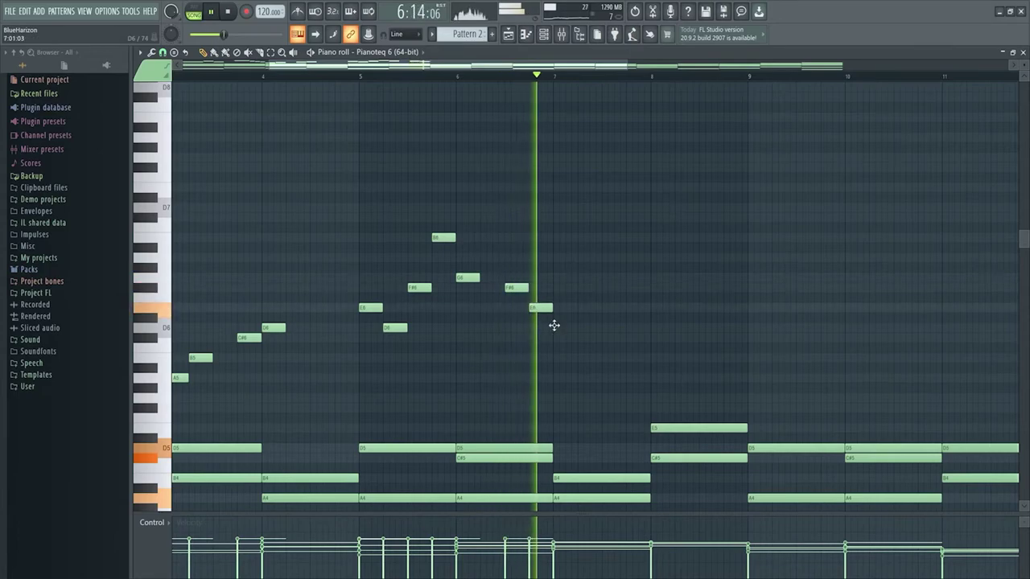
Draw the bar 7 melody with D6 on the first beat, then C#6 and D6 in the second half.
click(559, 327)
click(605, 337)
click(629, 327)
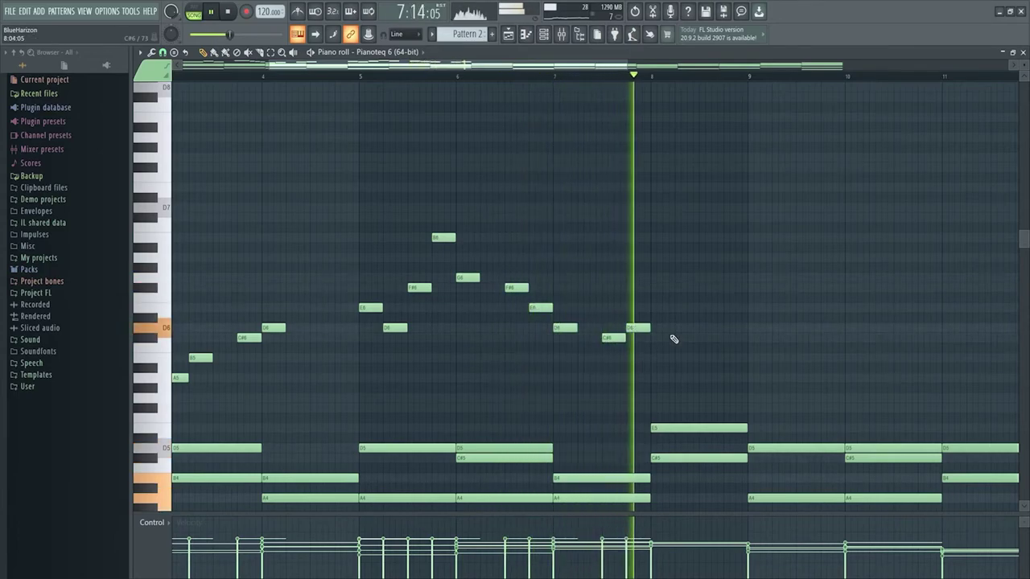
Lower the second melody note of bar 5 to B5 and raise the first melody note of bar 6 to A6.
scroll(645, 235, down, 3)
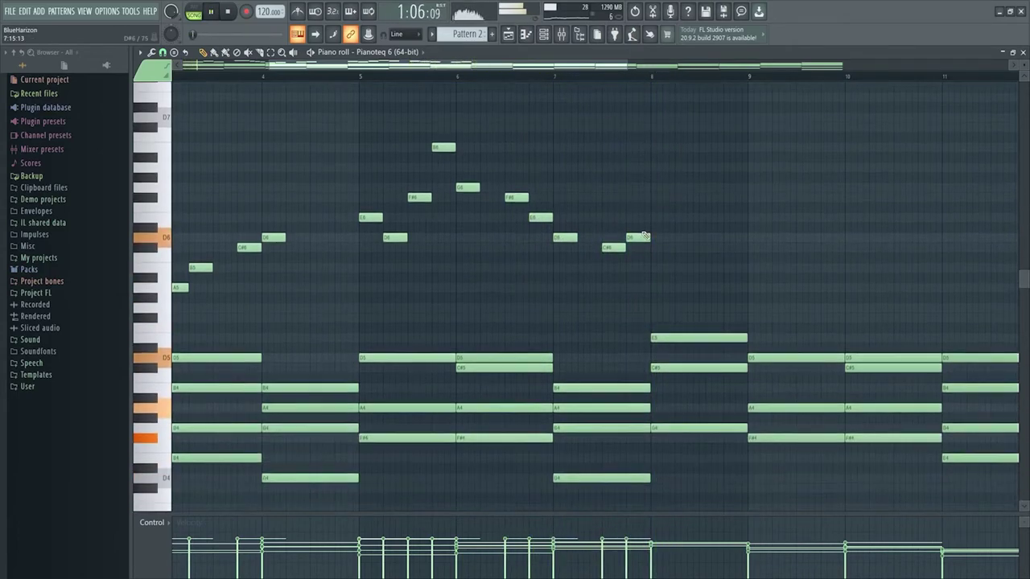
scroll(641, 248, down, 3)
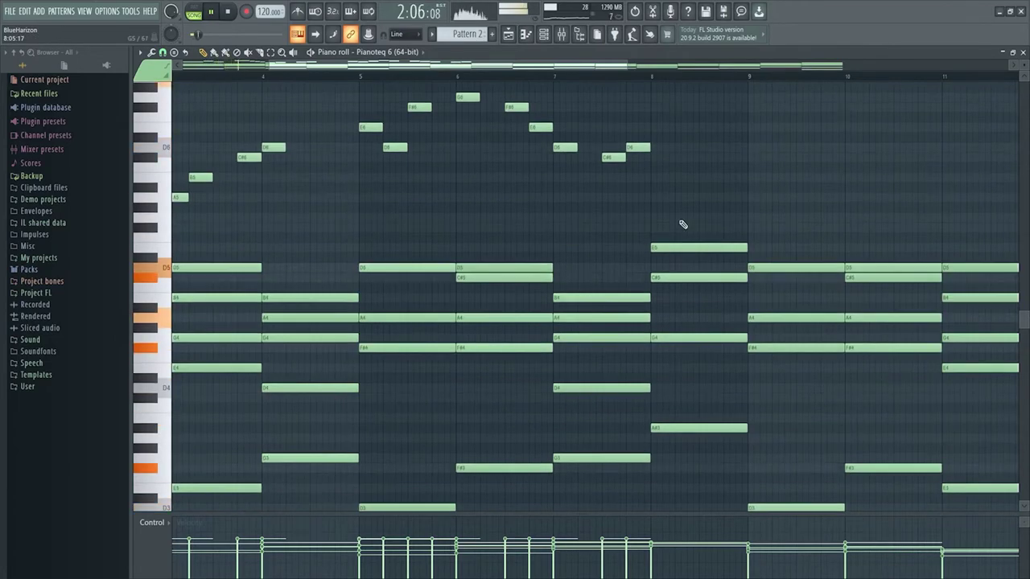
scroll(695, 203, up, 1)
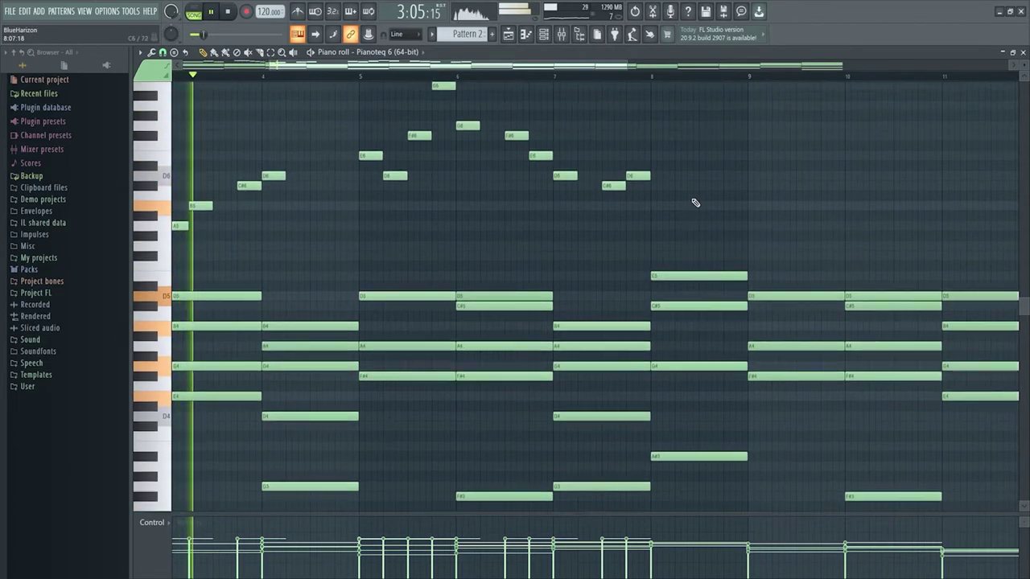
scroll(692, 202, up, 1)
drag(395, 205, 405, 236)
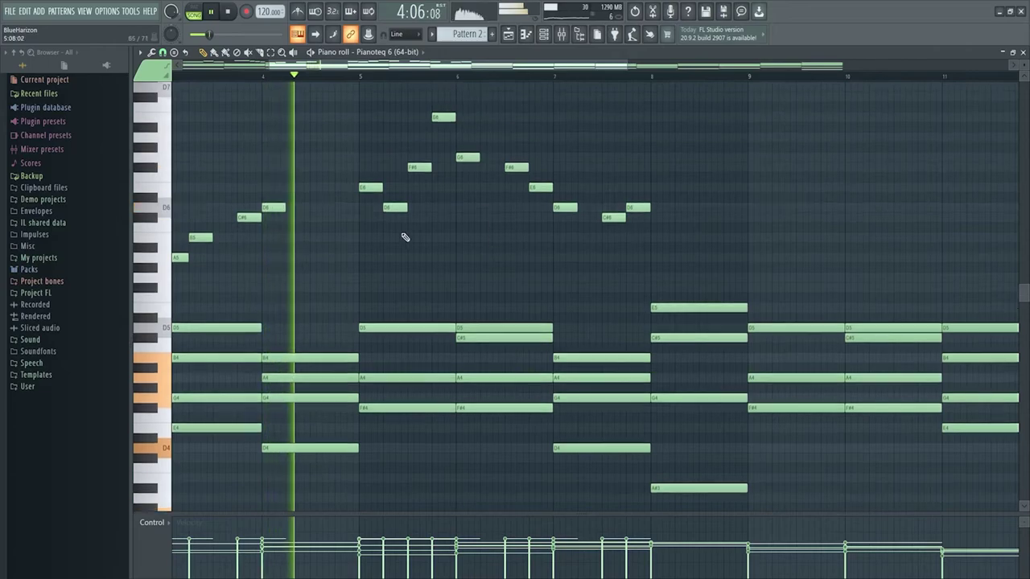
scroll(460, 293, up, 2)
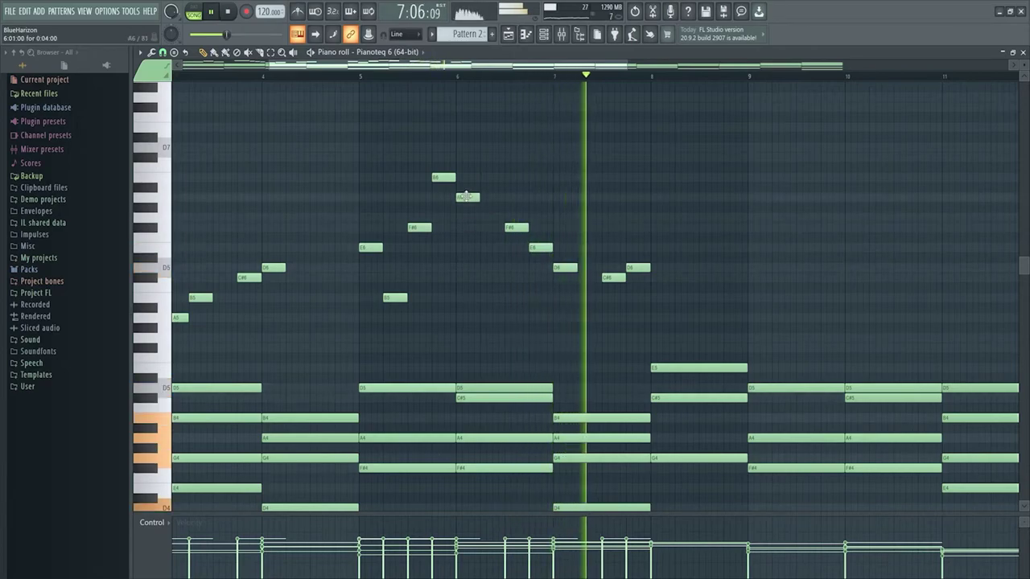
click(699, 247)
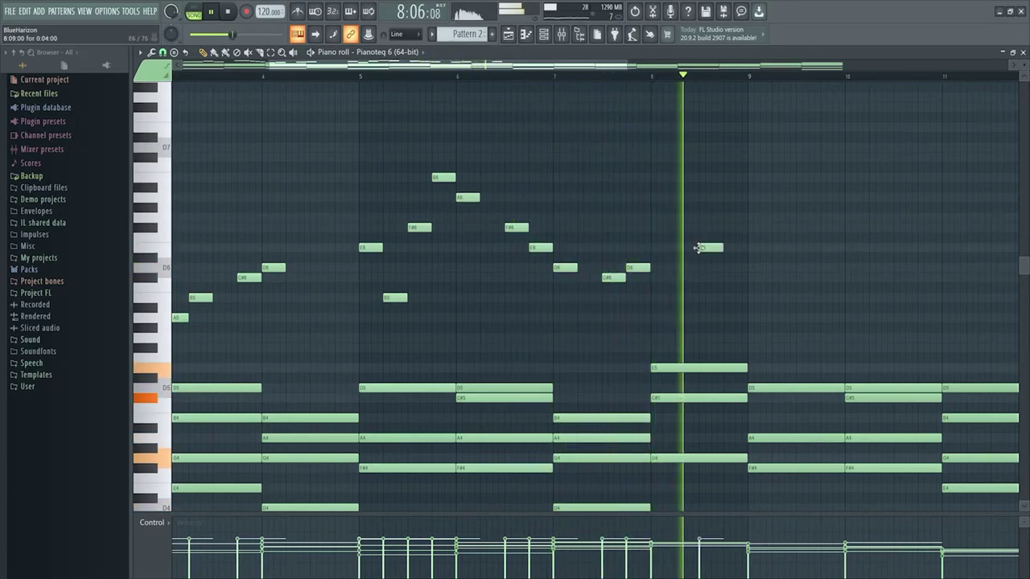
right_click(702, 248)
key(space)
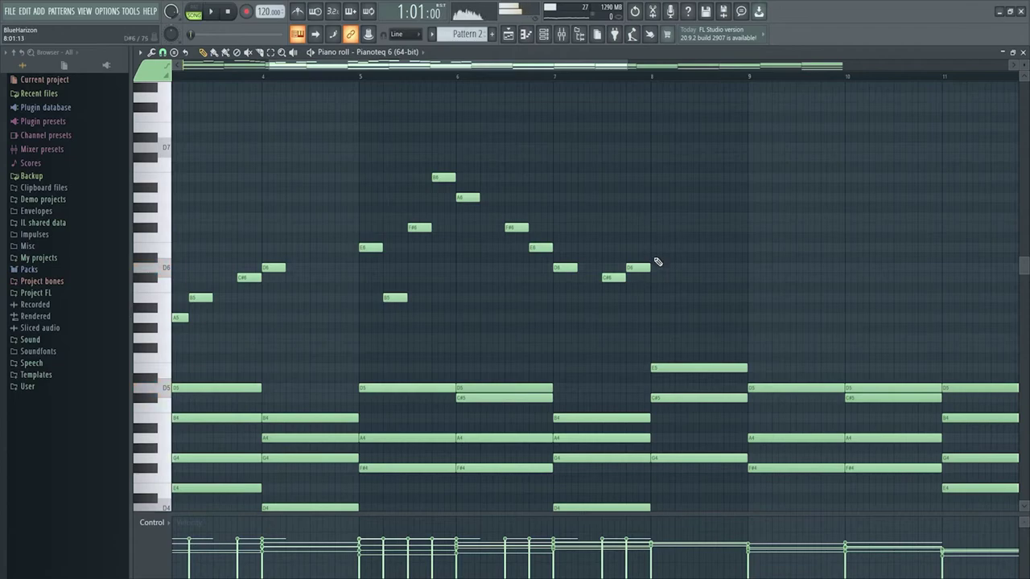
scroll(665, 261, down, 3)
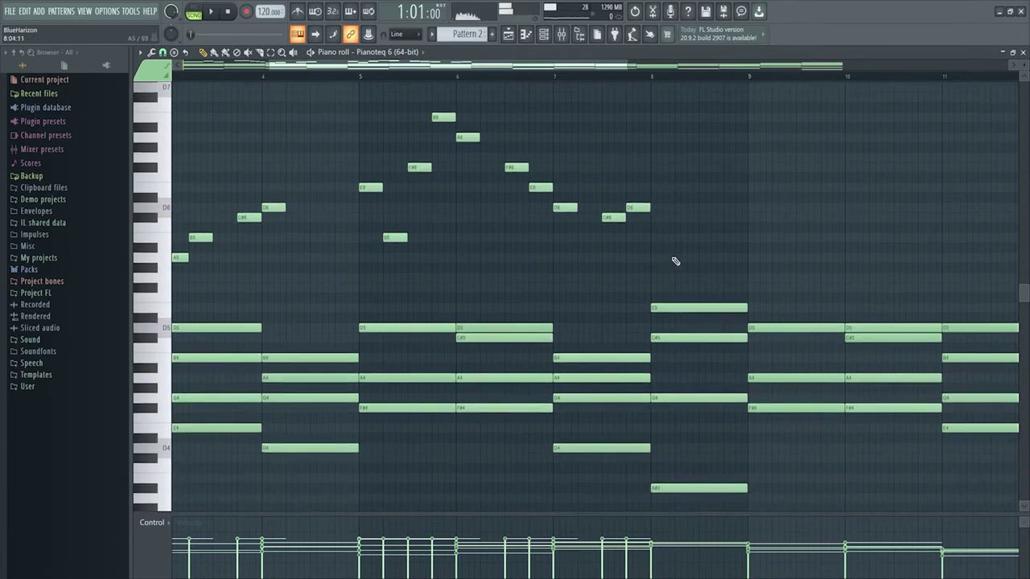
Fill the bar 8 melody with a half-bar A#5 followed by a half-bar C#6.
scroll(676, 261, down, 3)
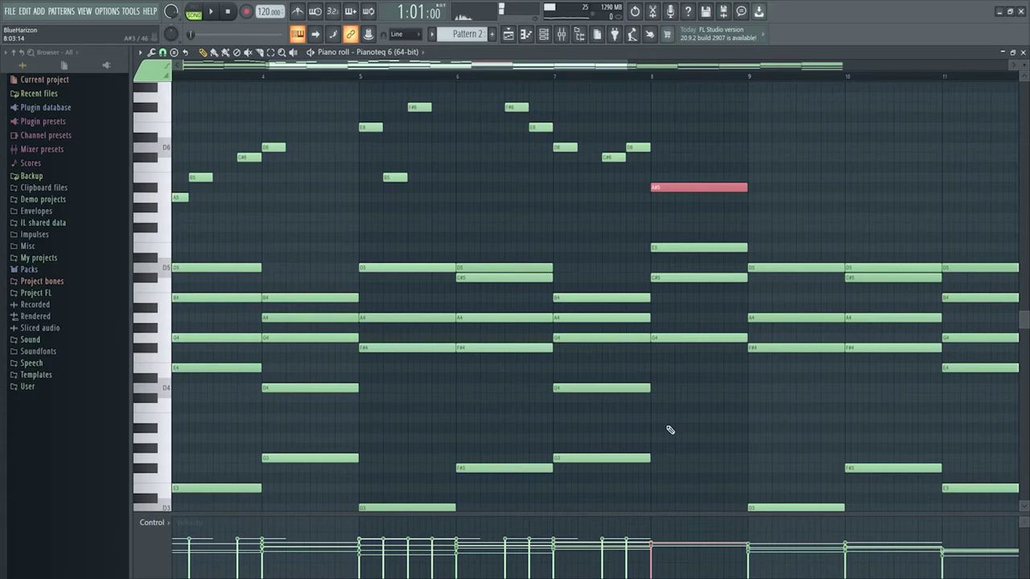
scroll(667, 322, up, 4)
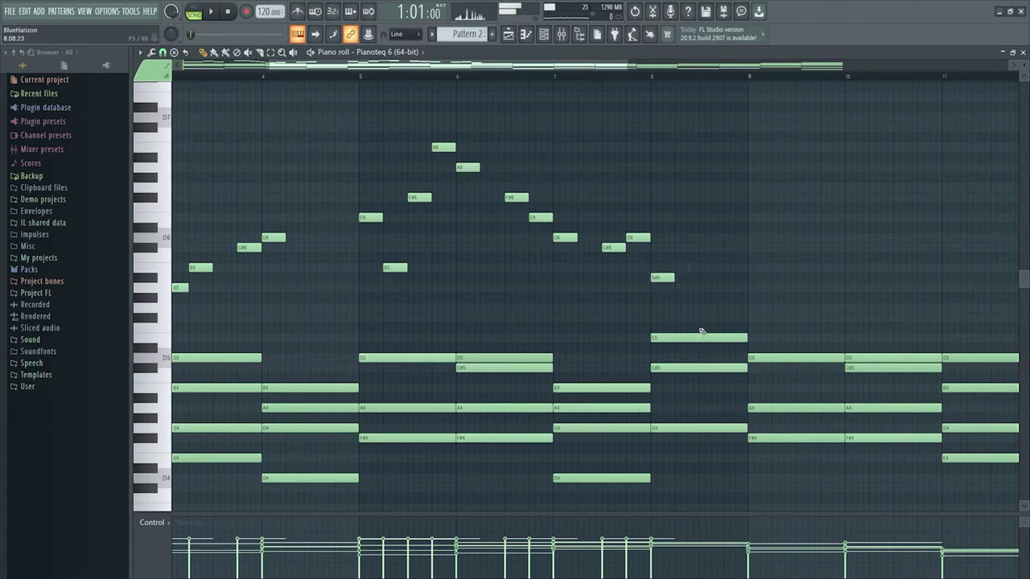
key(space)
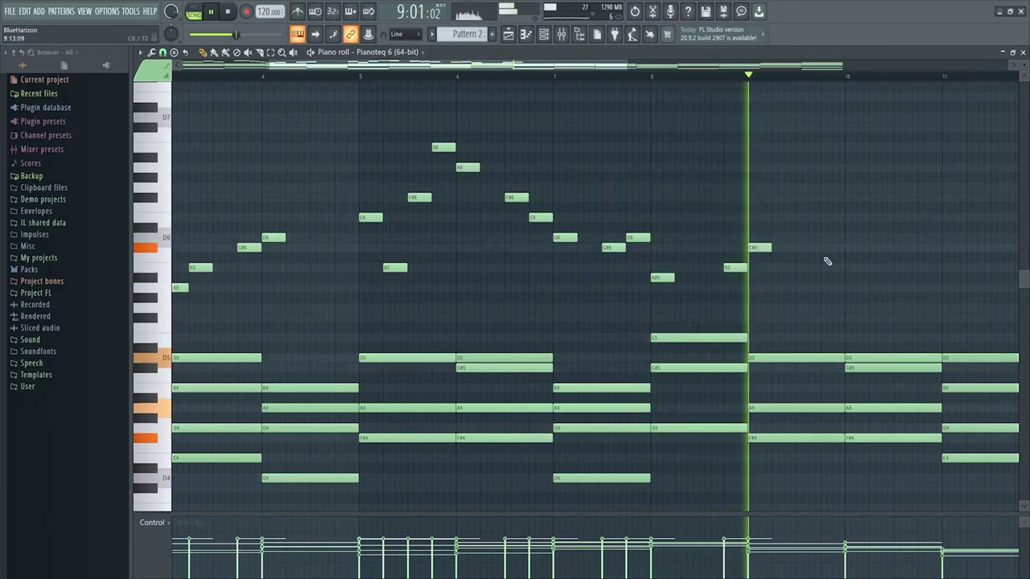
click(727, 247)
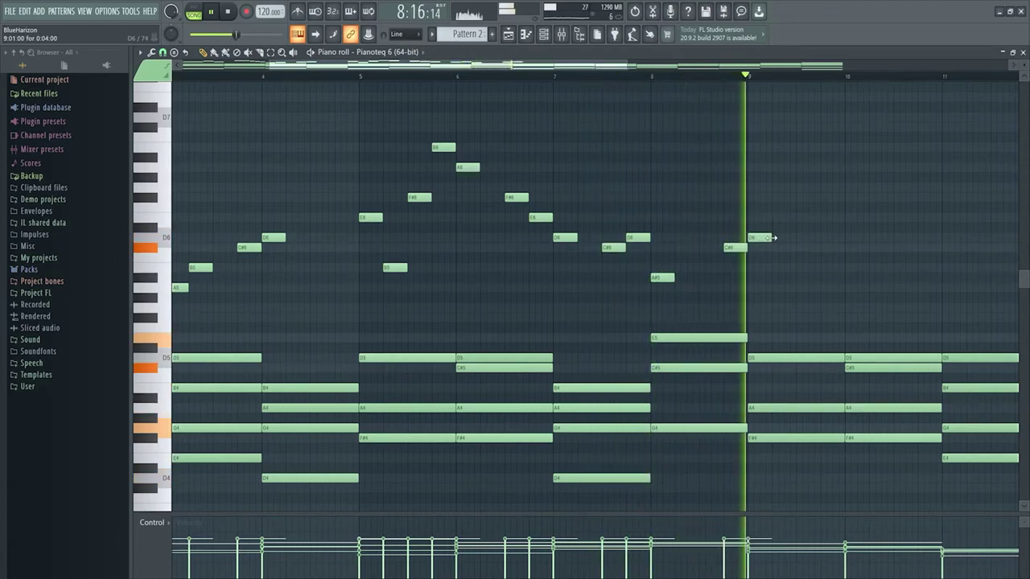
key(space)
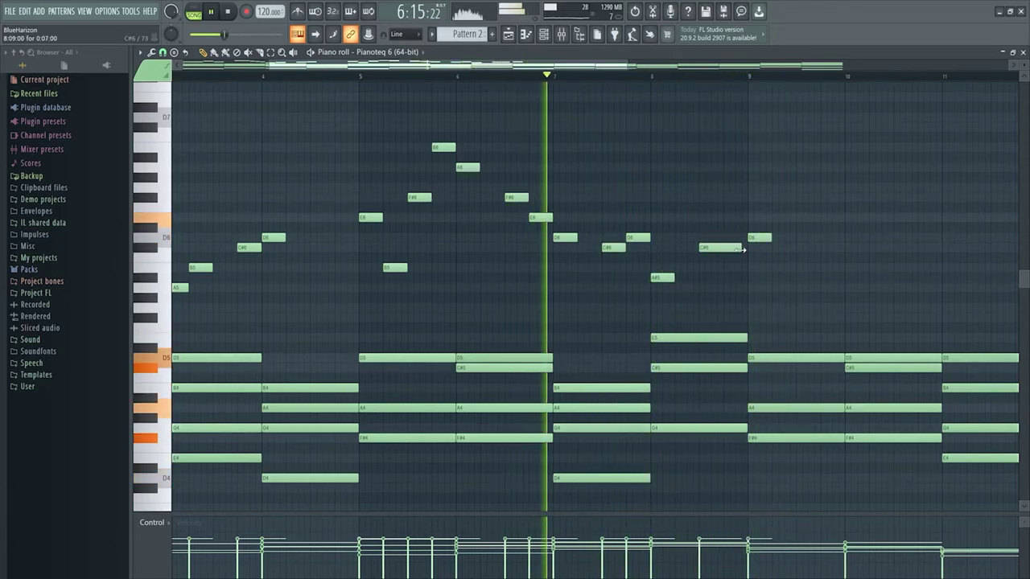
drag(730, 248, 747, 248)
drag(674, 279, 697, 278)
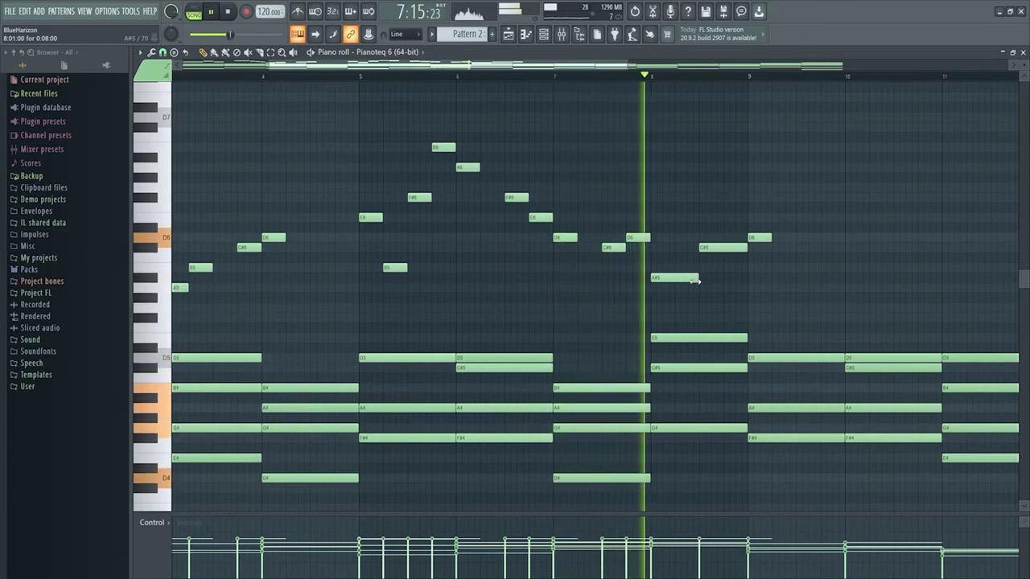
Replace the D6 at the start of bar 9 with a half-bar E6, then add a half-bar F#6 and an E6 opening bar 10.
drag(620, 71, 697, 117)
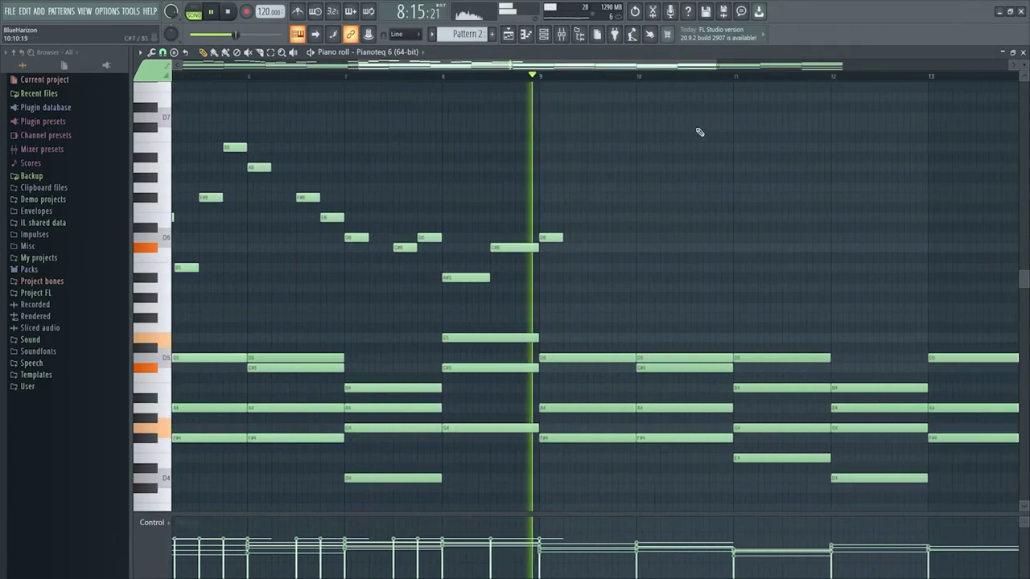
key(space)
key(space)
right_click(549, 237)
click(551, 217)
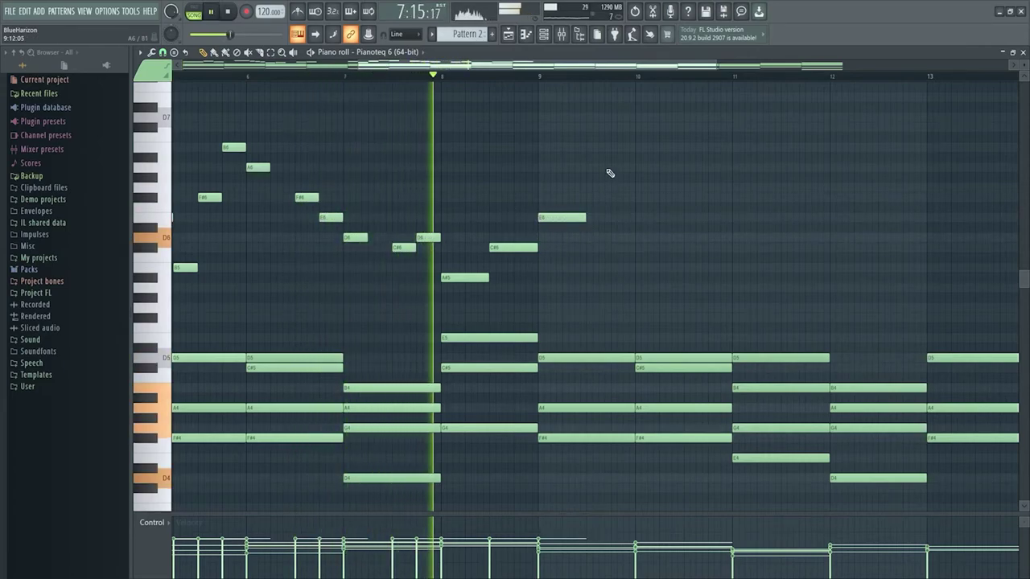
scroll(603, 238, up, 1)
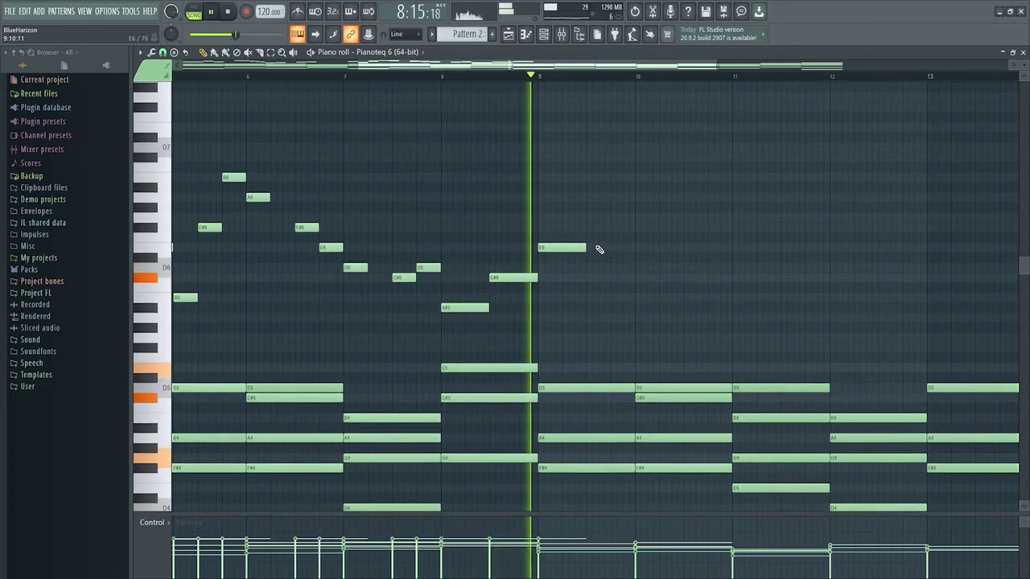
click(590, 228)
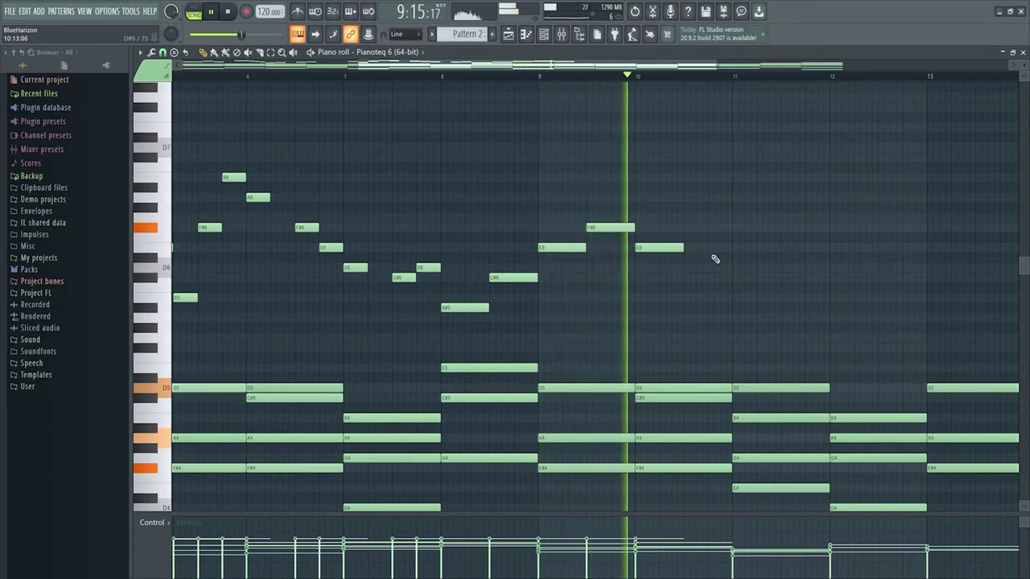
Complete the bar 10 melody with F#6 and B6 on its last two beats and hold A6 through all of bar 11.
click(686, 177)
click(735, 198)
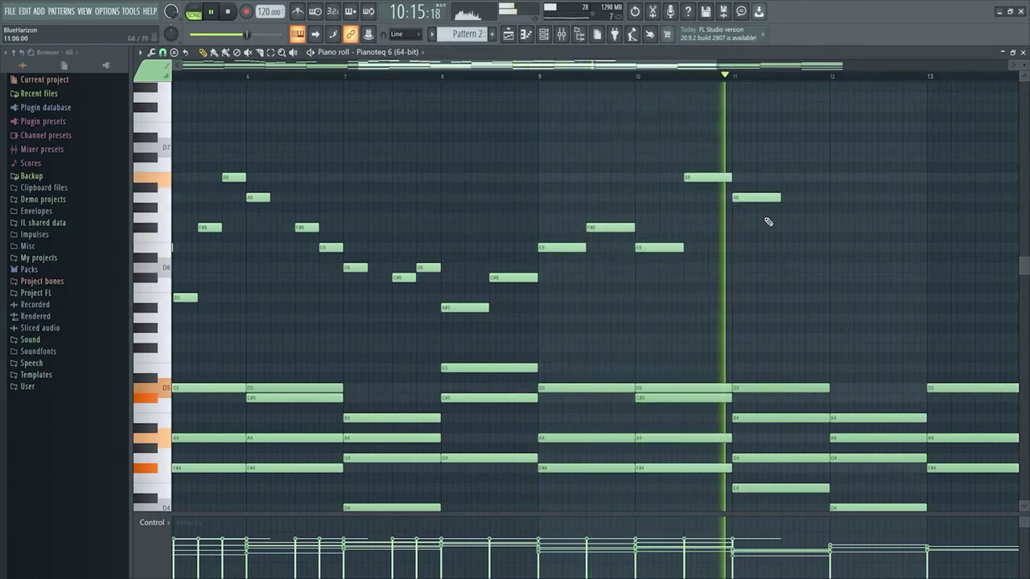
key(space)
drag(779, 198, 831, 207)
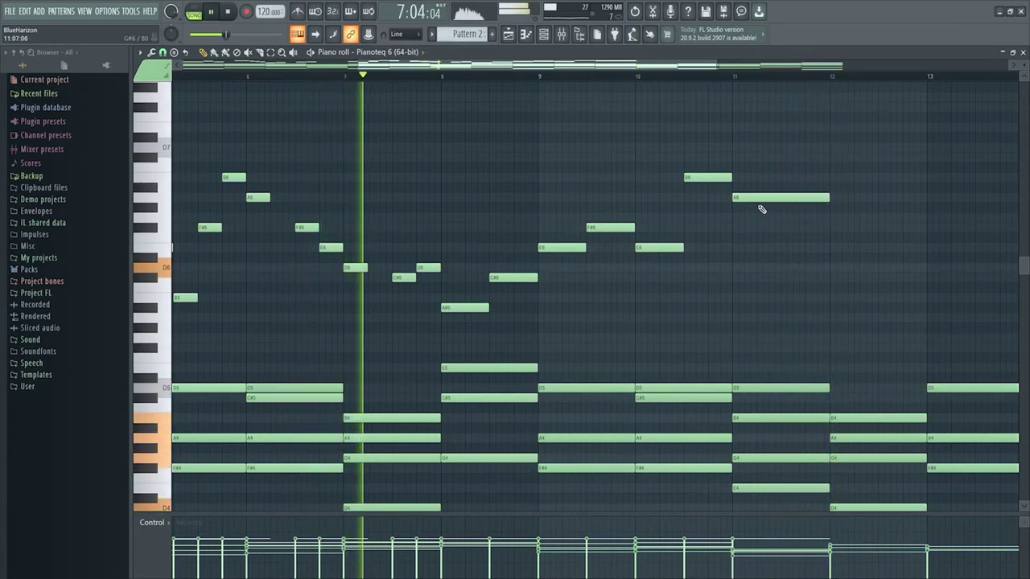
drag(700, 178, 738, 182)
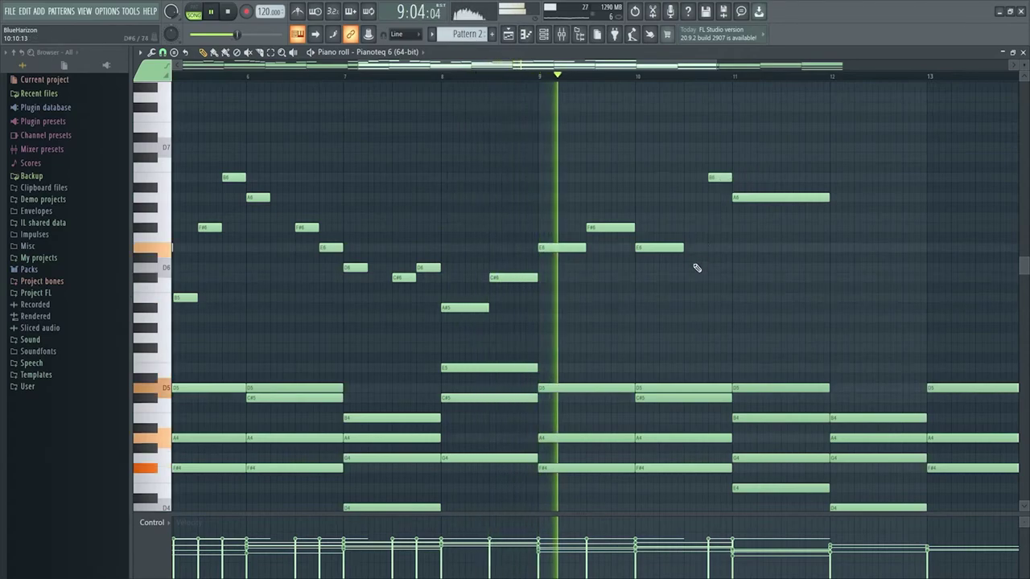
click(688, 229)
Draw a descending bar 12 melody of one-beat notes F#6, E6, D6 and B5.
scroll(729, 257, up, 3)
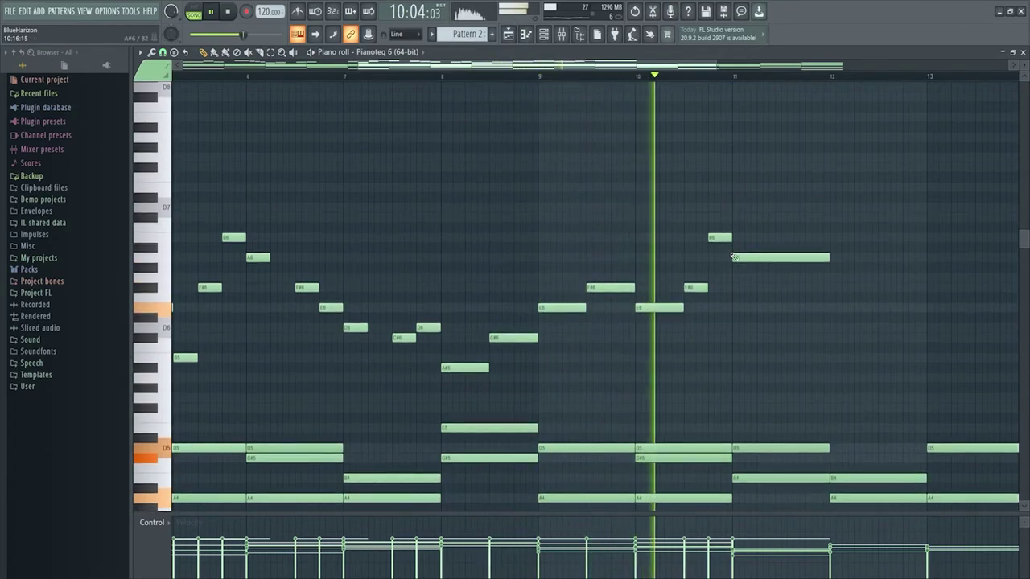
scroll(699, 92, right, 2)
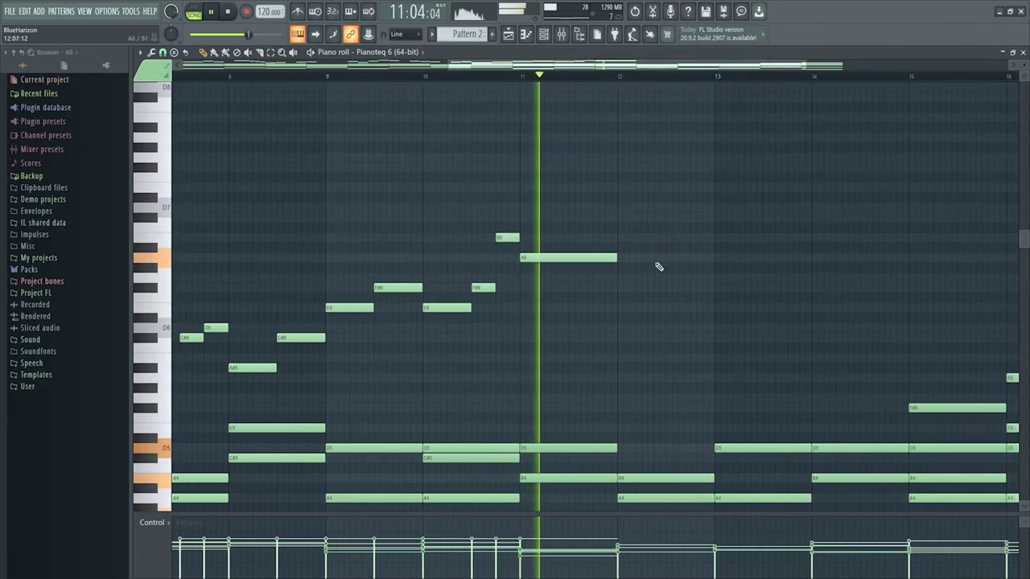
click(621, 288)
click(640, 308)
click(669, 338)
click(694, 358)
key(space)
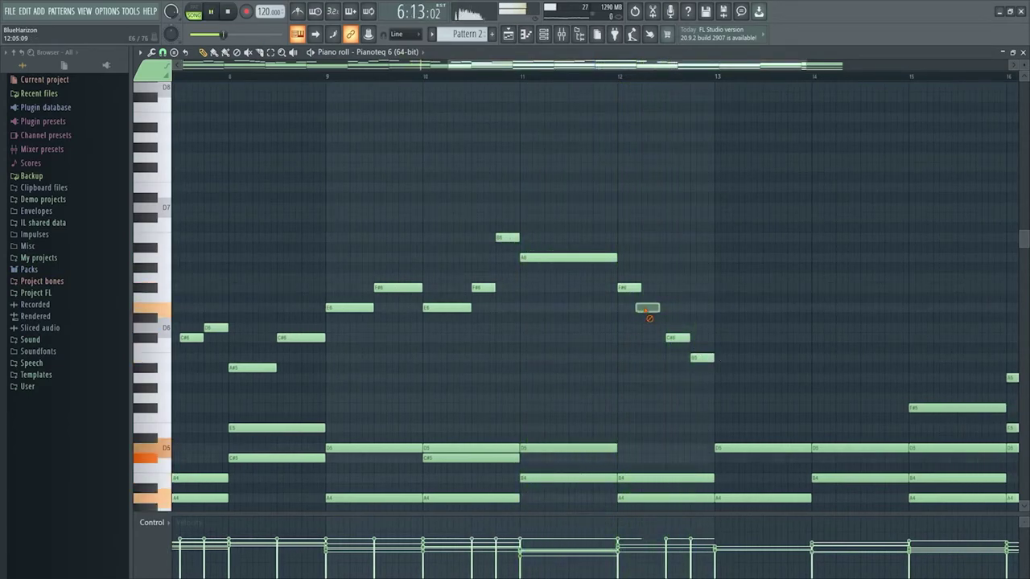
drag(683, 321, 672, 323)
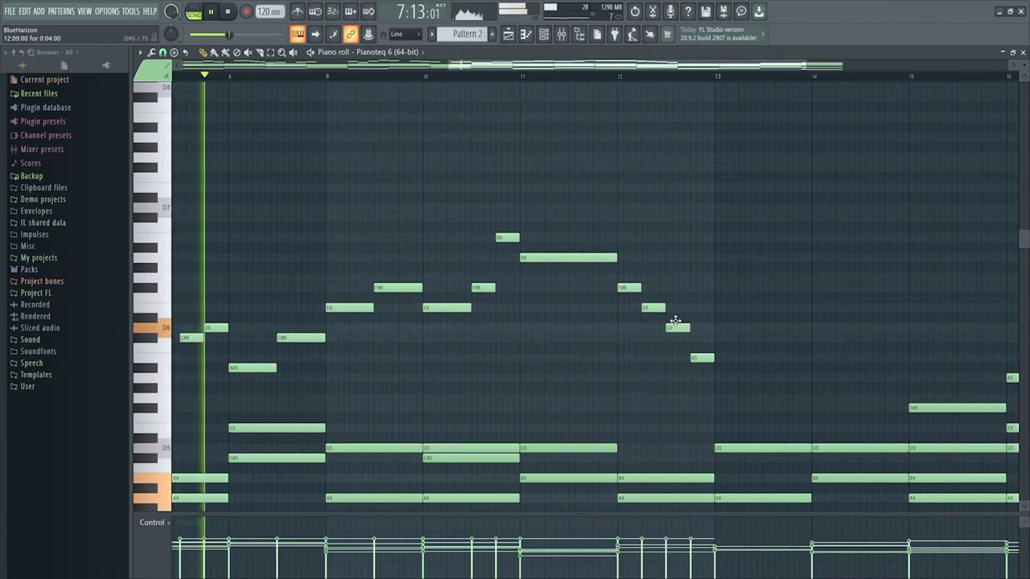
Start bar 13 with a half-bar A5 and align the bar 12 D6 to the third beat.
scroll(697, 252, down, 6)
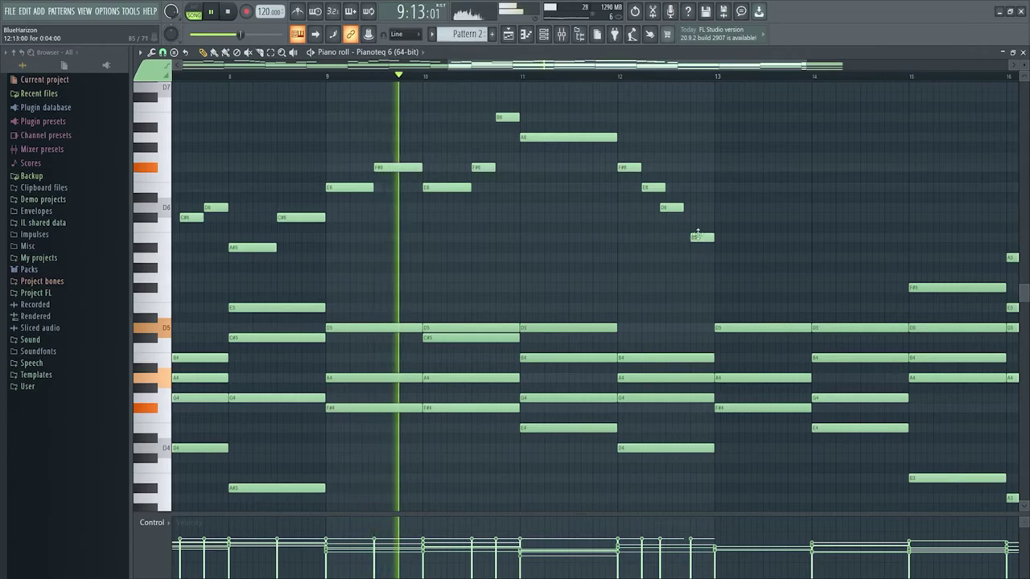
drag(643, 70, 684, 82)
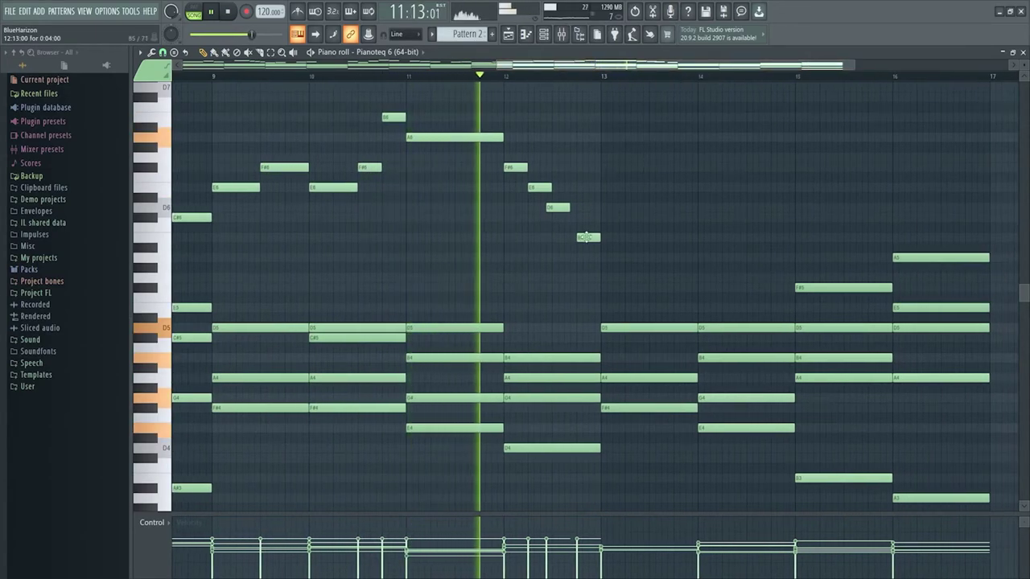
click(604, 258)
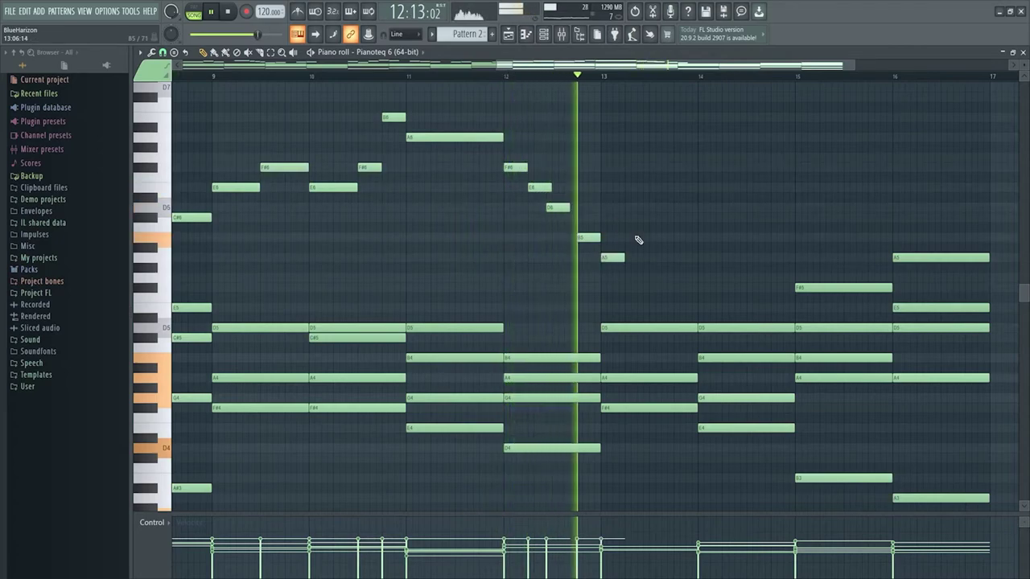
drag(556, 206, 562, 204)
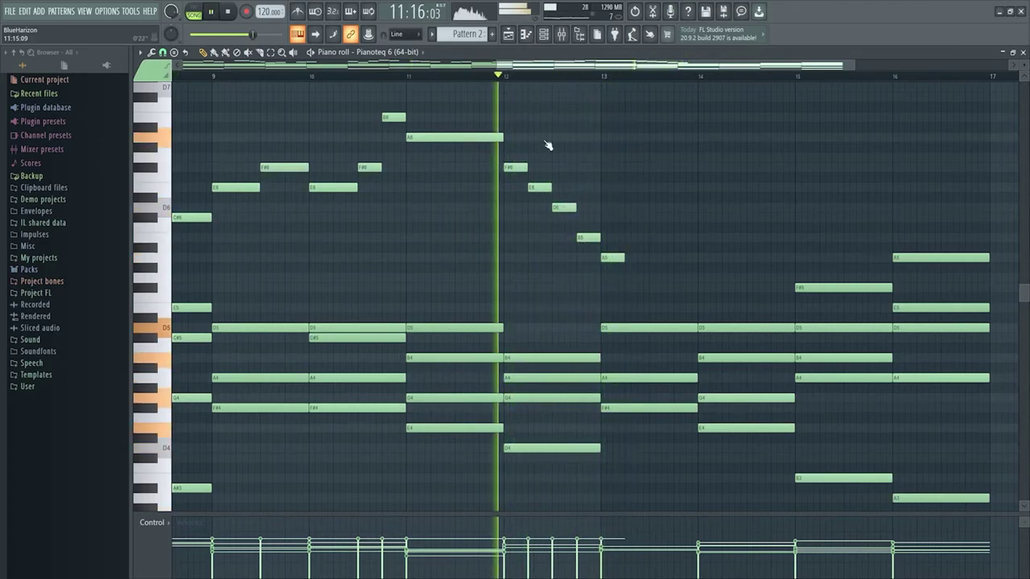
drag(624, 258, 649, 269)
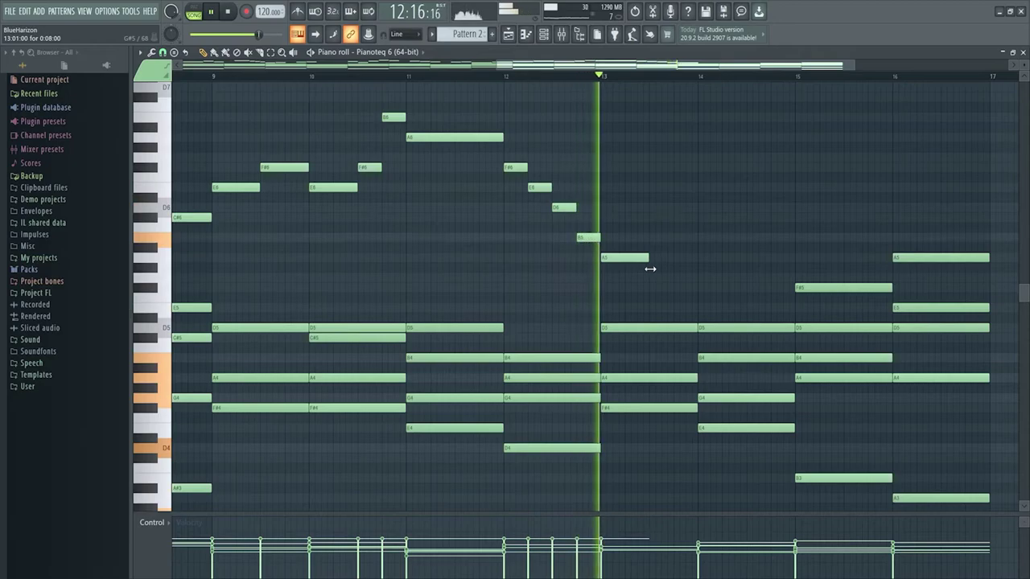
click(652, 237)
click(700, 218)
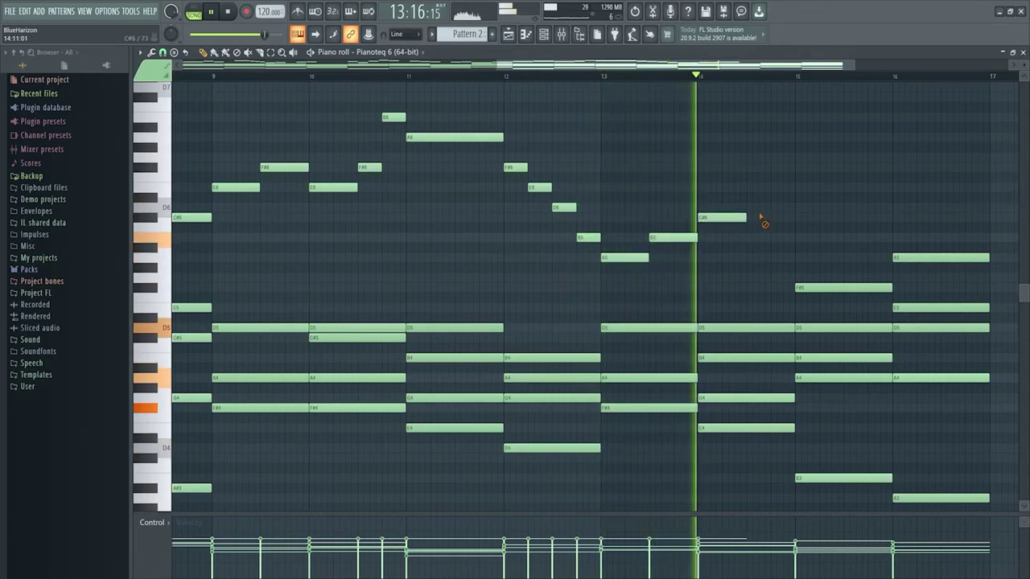
click(752, 188)
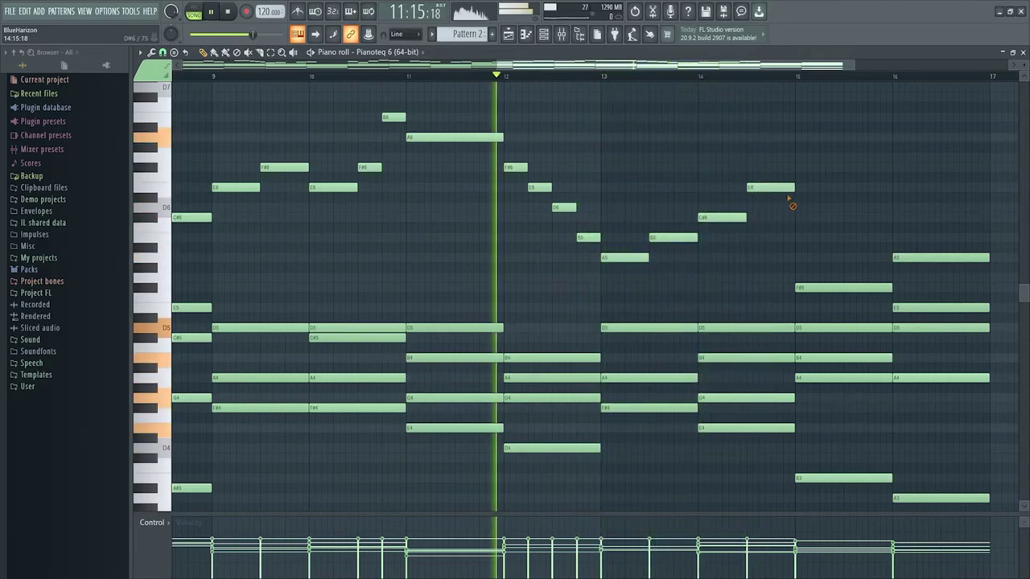
right_click(766, 189)
right_click(738, 217)
right_click(673, 237)
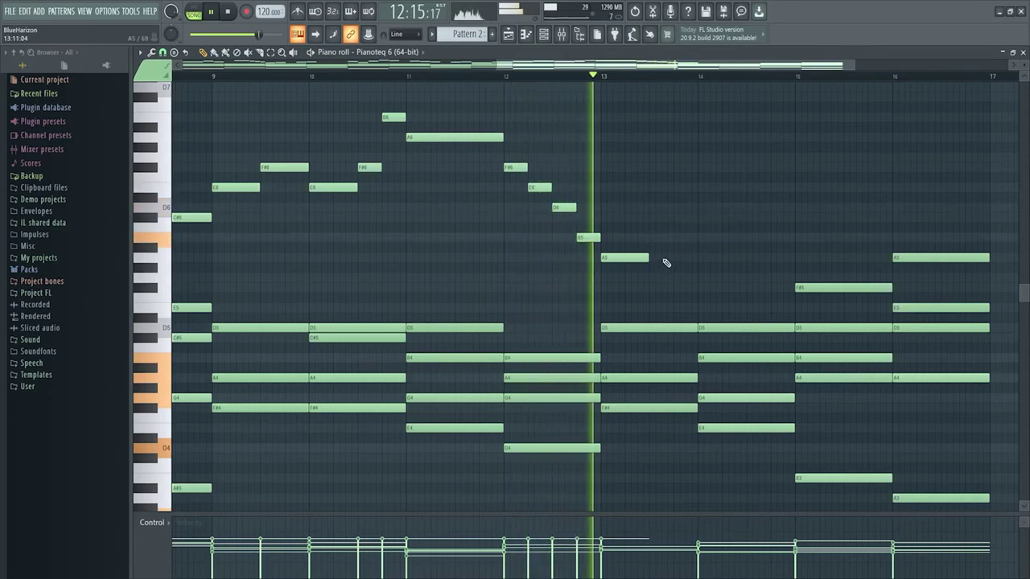
Add two repeated A5 notes at the end of bar 13, B5 and C#6 in bar 14, and D6 at the start of bar 15.
click(665, 258)
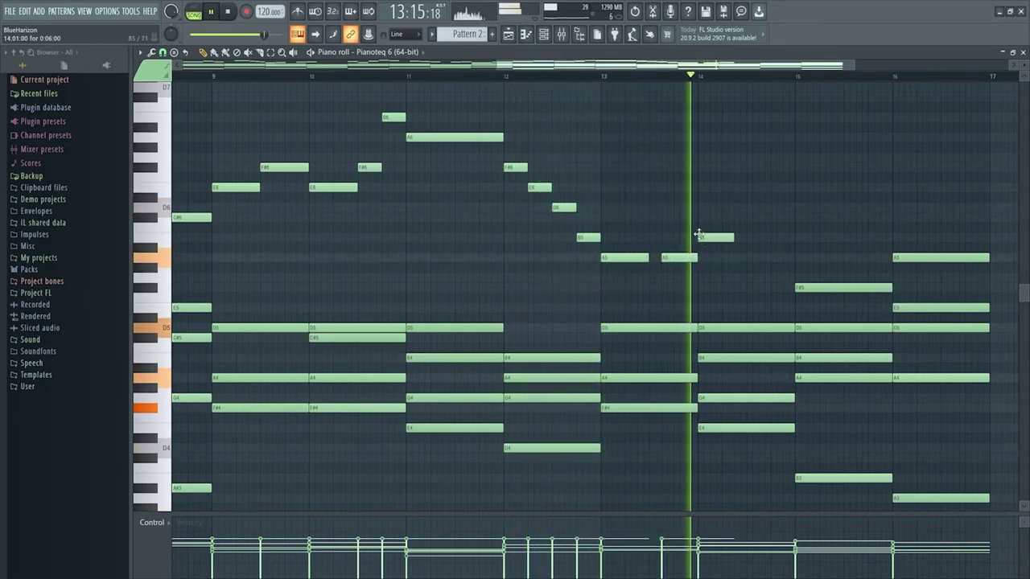
click(750, 217)
click(797, 207)
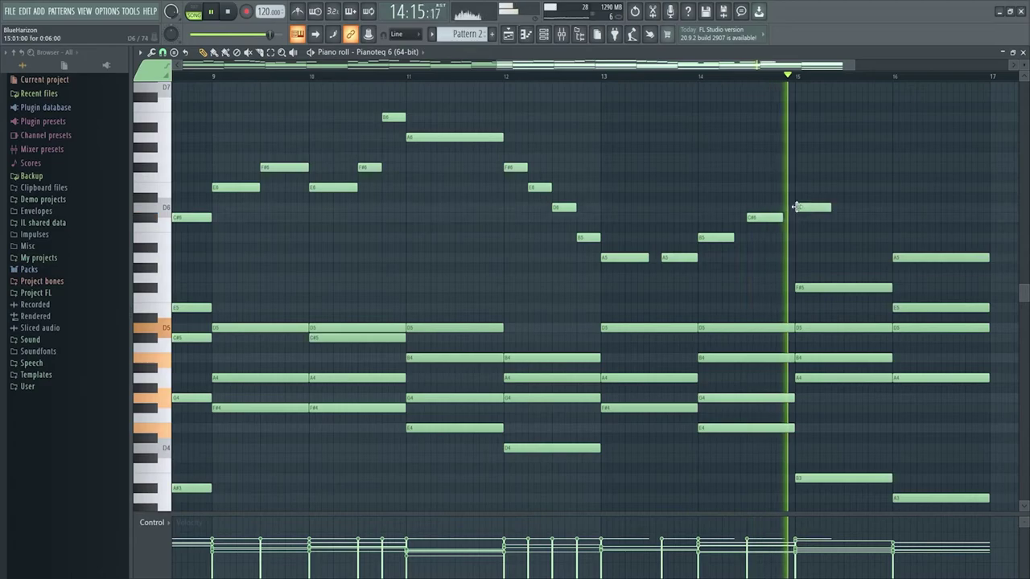
scroll(772, 257, up, 1)
drag(695, 287, 673, 287)
click(676, 287)
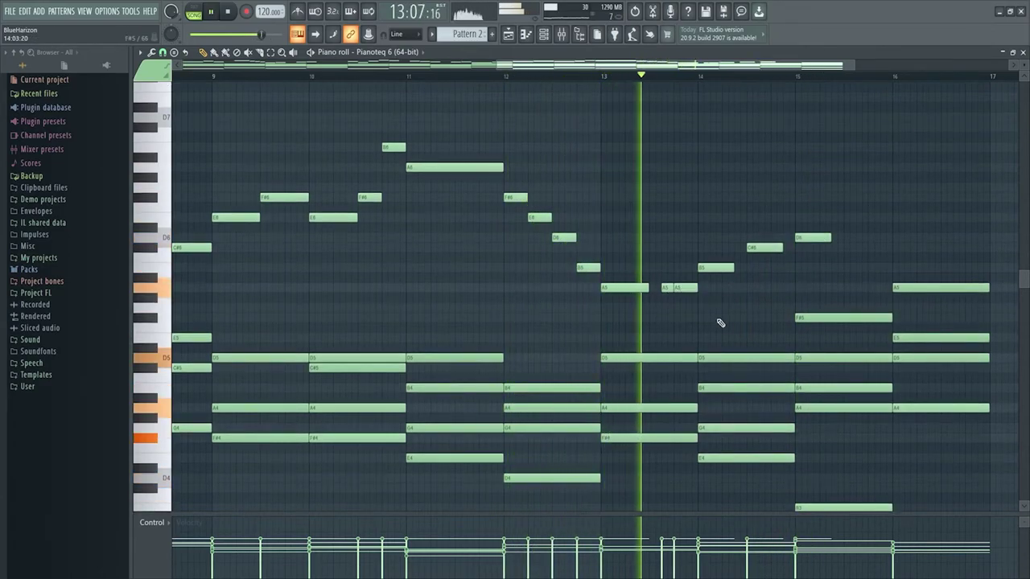
Add E6 in the second half of bar 15 and F#6 at the start of bar 16.
scroll(789, 309, up, 2)
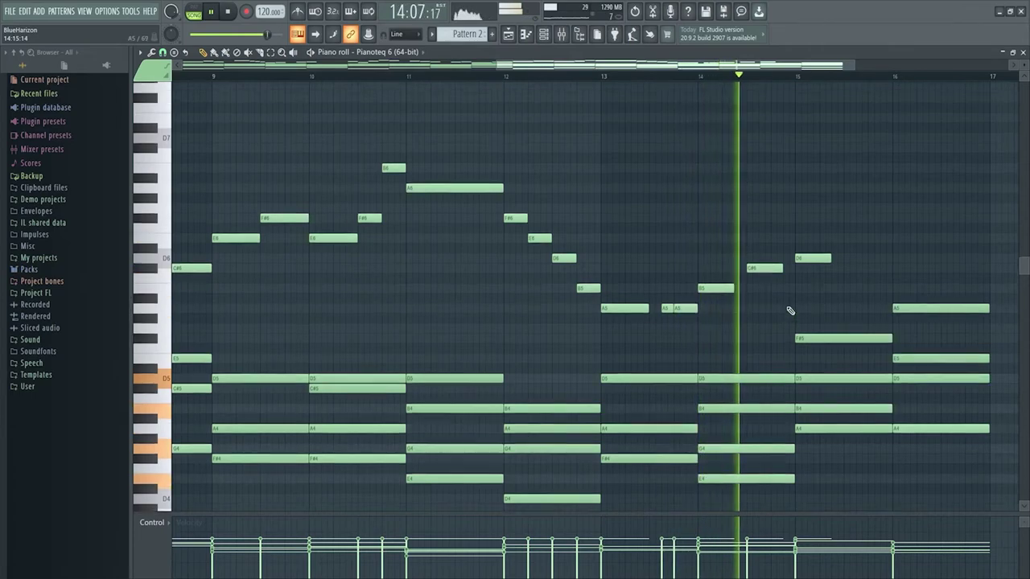
click(847, 278)
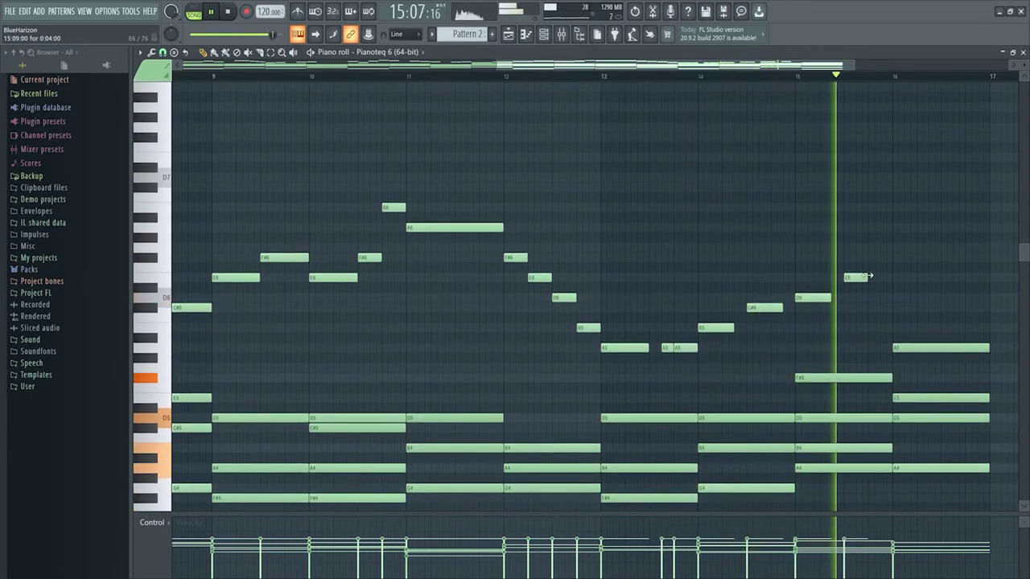
click(895, 248)
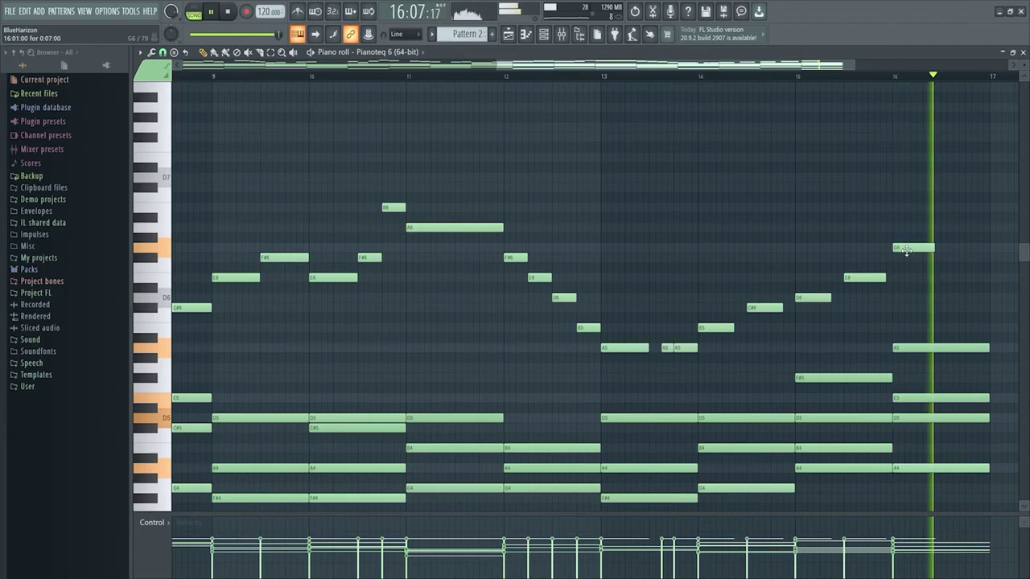
drag(893, 251, 893, 259)
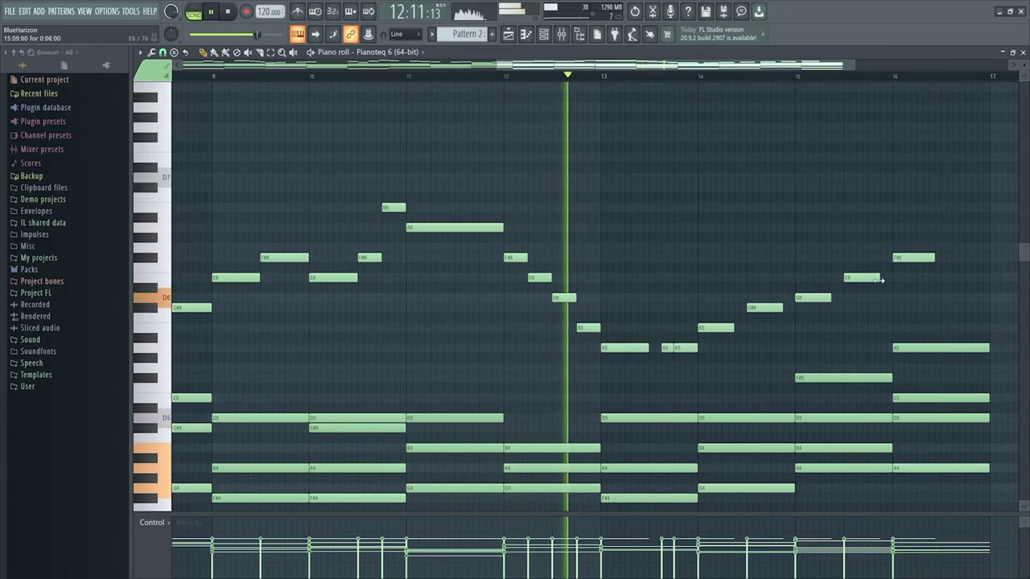
Turn the bar 15 E6 into two short E6 notes on beats three and four, and stop playback.
scroll(768, 86, down, 5)
scroll(835, 120, up, 5)
drag(763, 309, 738, 310)
click(750, 308)
scroll(835, 336, down, 3)
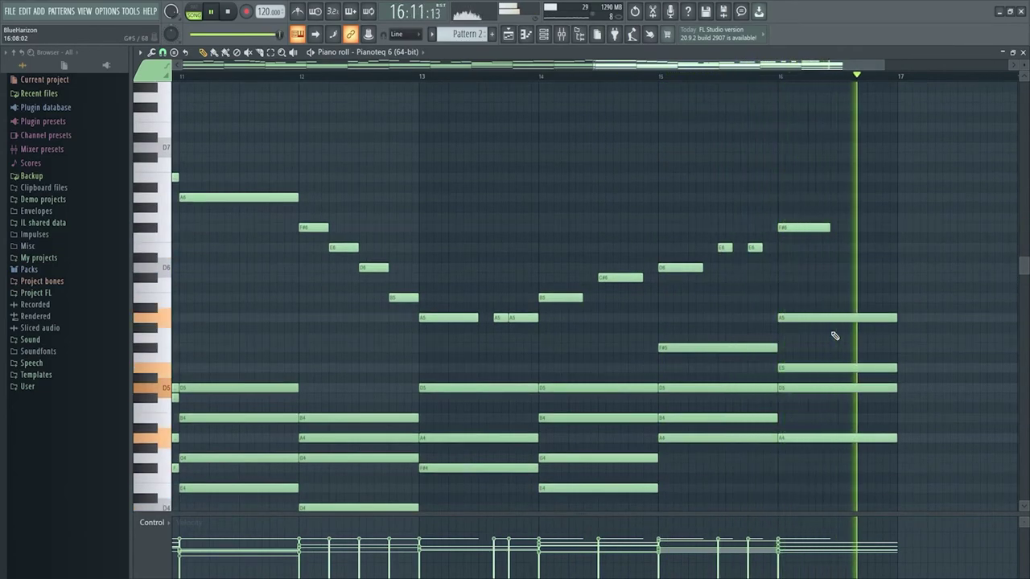
key(space)
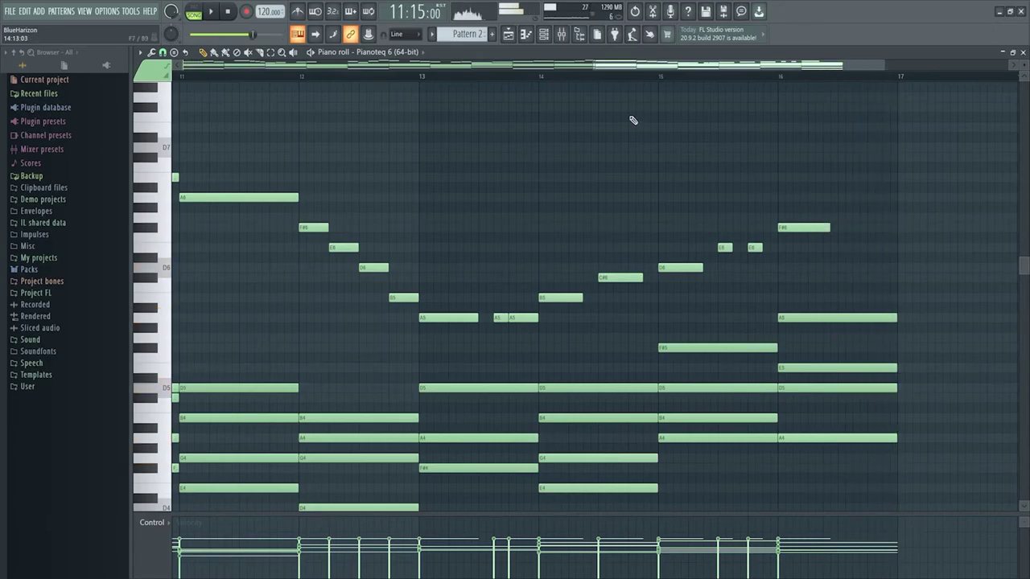
scroll(676, 85, down, 3)
scroll(903, 185, down, 5)
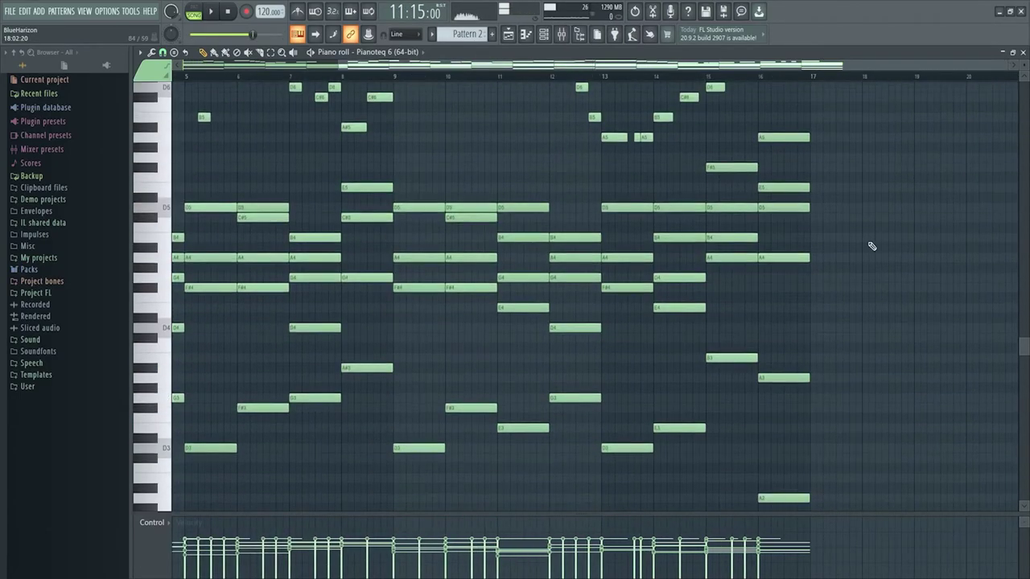
Raise the velocity of the bar 16 chord notes with level scaling at an offset of 31%.
drag(859, 394, 775, 92)
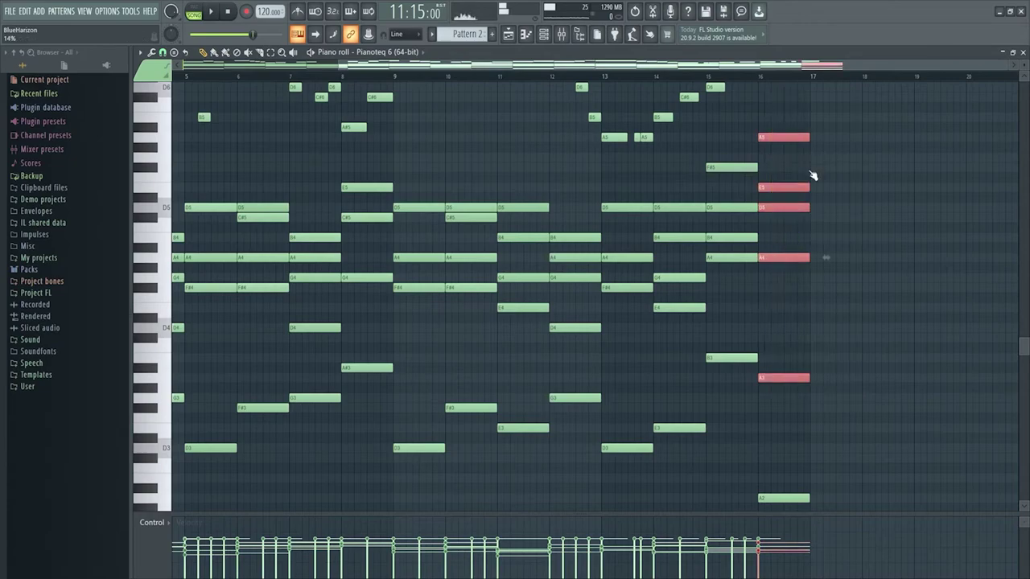
key(alt+x)
drag(540, 276, 540, 274)
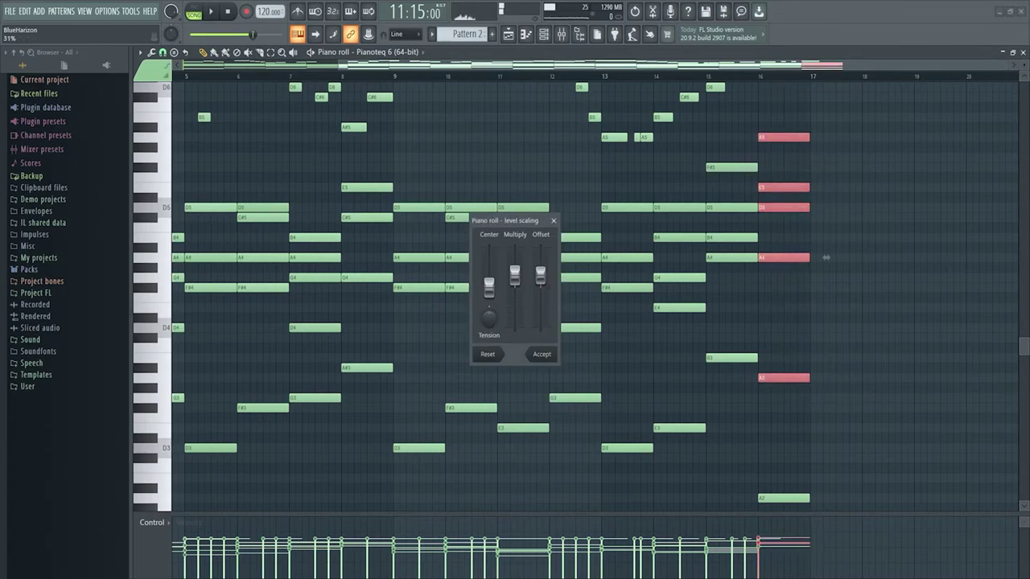
click(542, 355)
Play back the final bars and raise the bar 16 melody note to A6.
scroll(694, 281, up, 2)
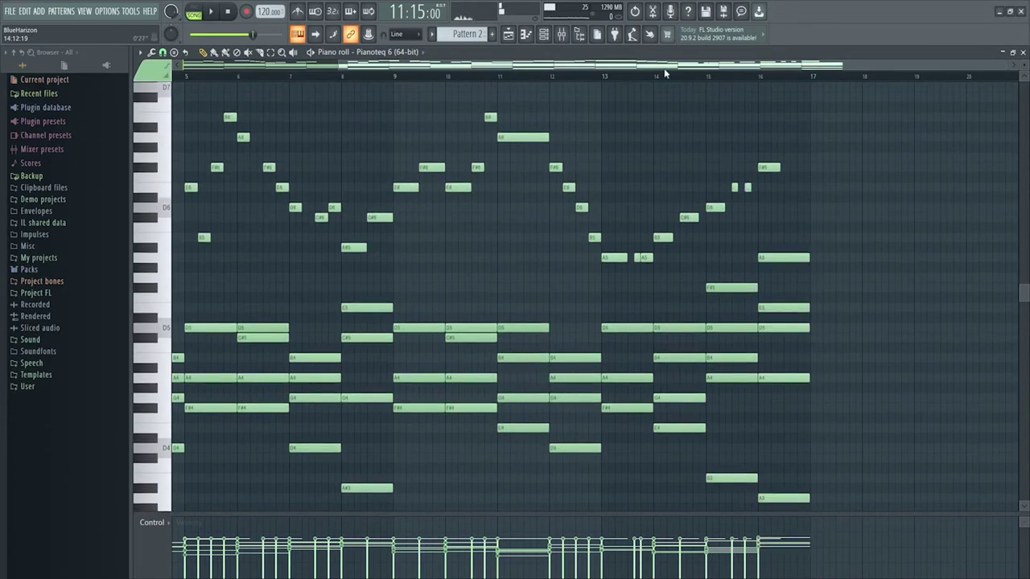
key(space)
scroll(742, 74, up, 3)
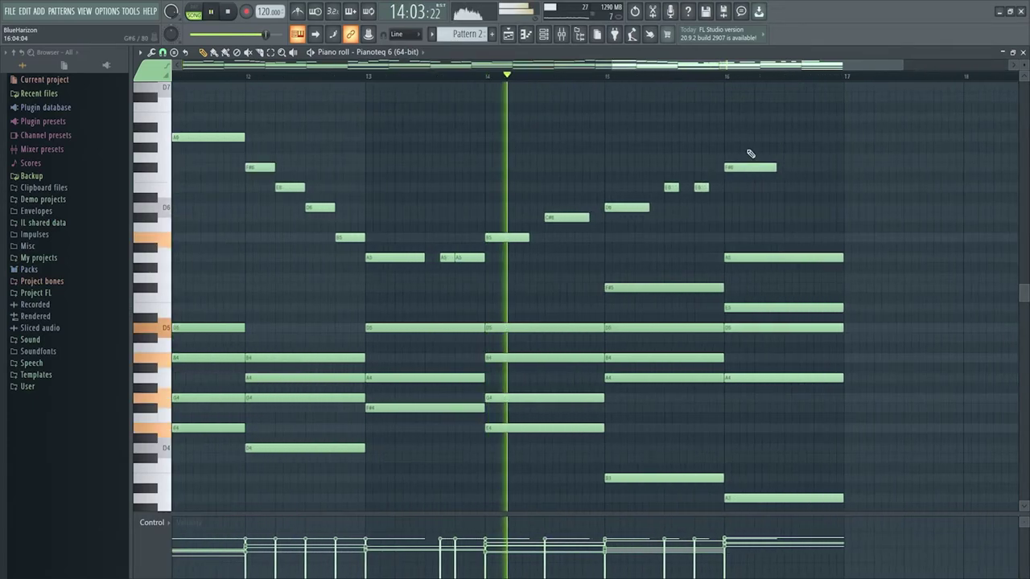
drag(745, 190, 745, 138)
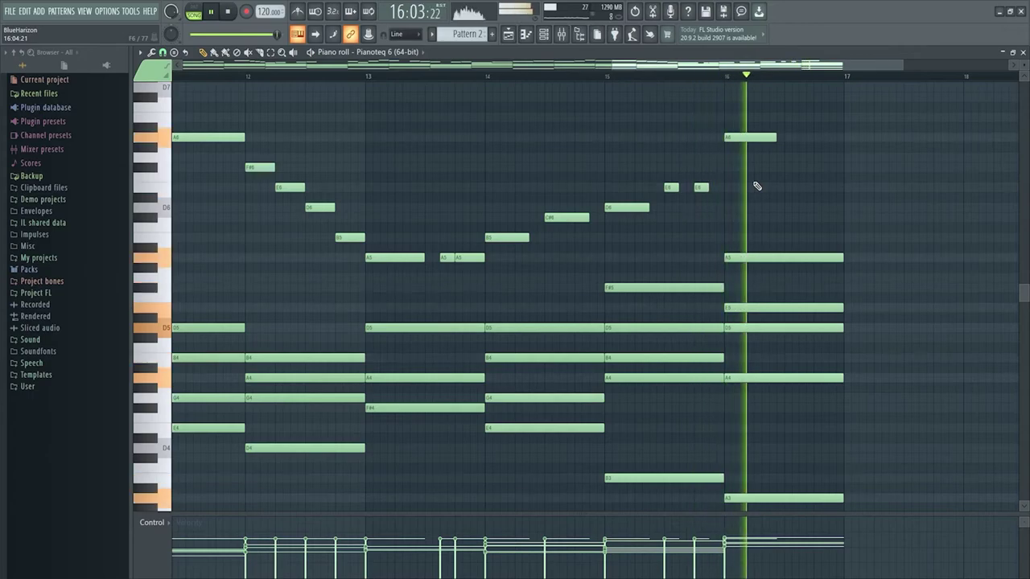
key(space)
Raise the velocity of all melody notes in bars 1 to 16 with level scaling at an offset of 33%.
scroll(701, 76, down, 5)
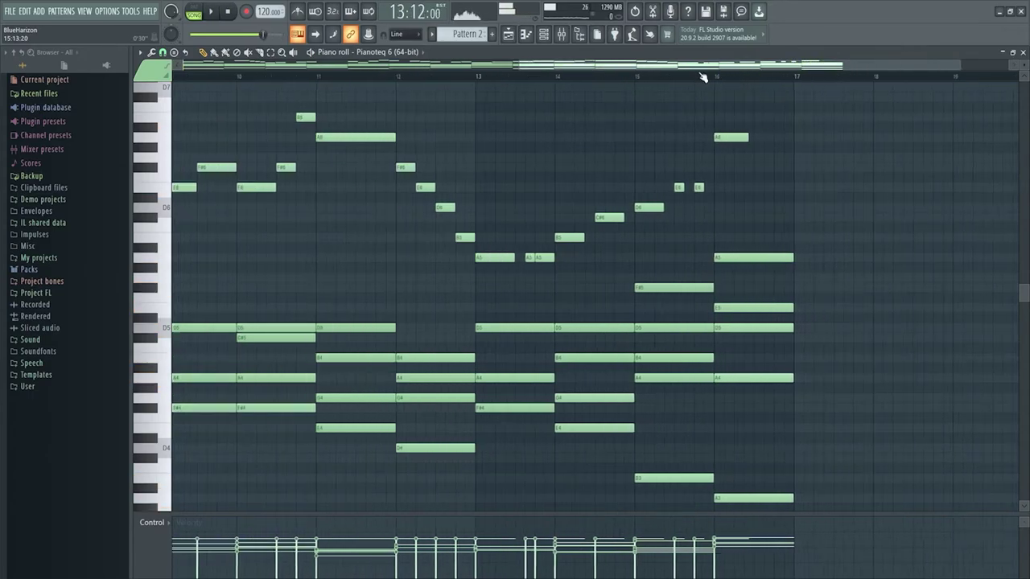
scroll(562, 242, down, 3)
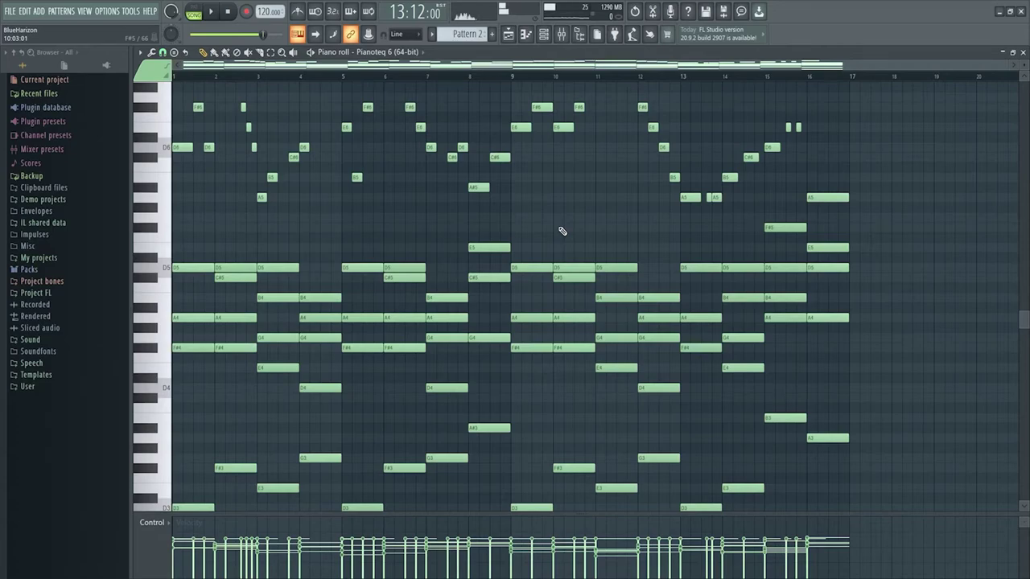
scroll(562, 232, up, 2)
drag(800, 237, 137, 82)
drag(842, 234, 801, 155)
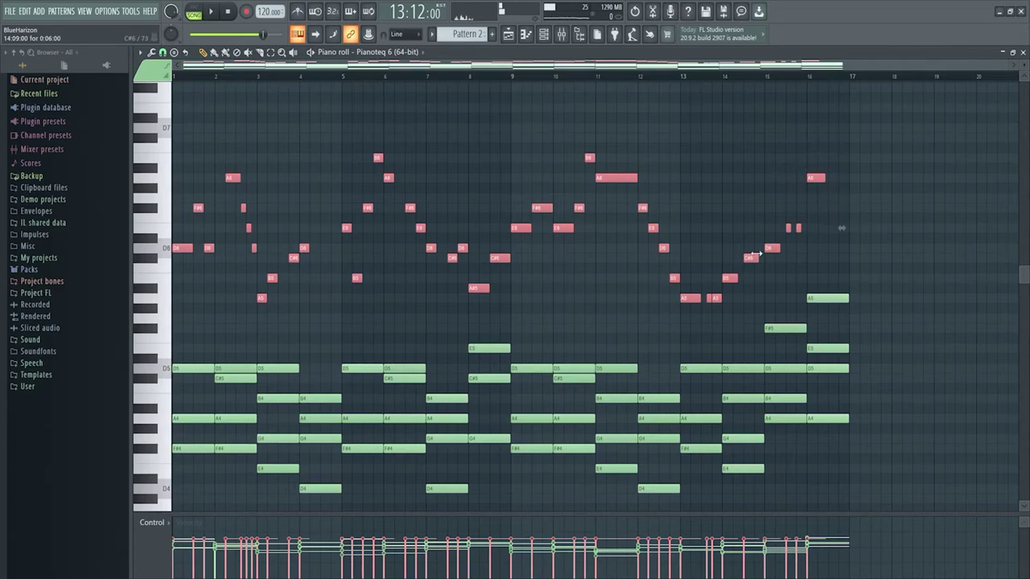
key(alt+x)
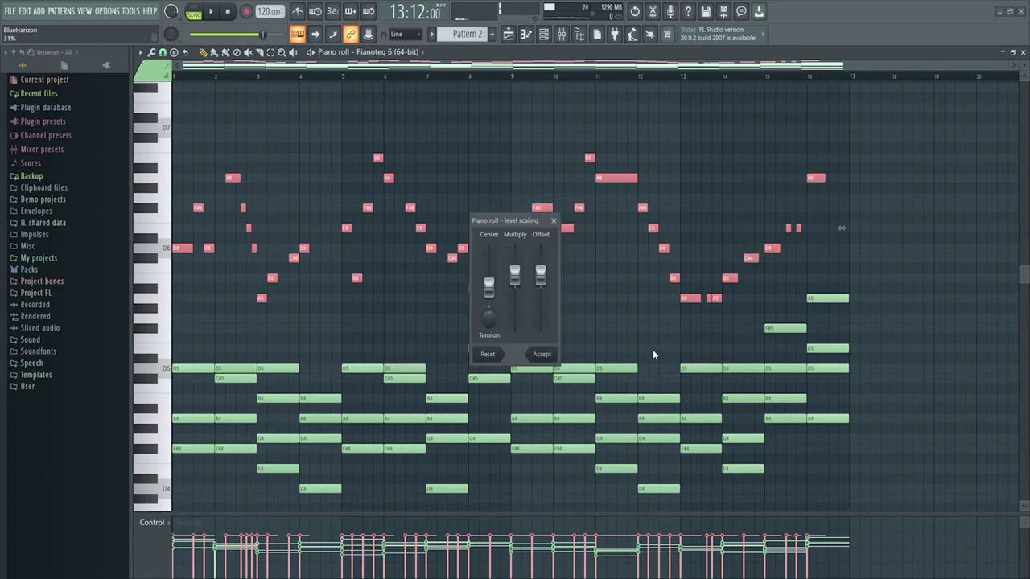
drag(548, 273, 547, 270)
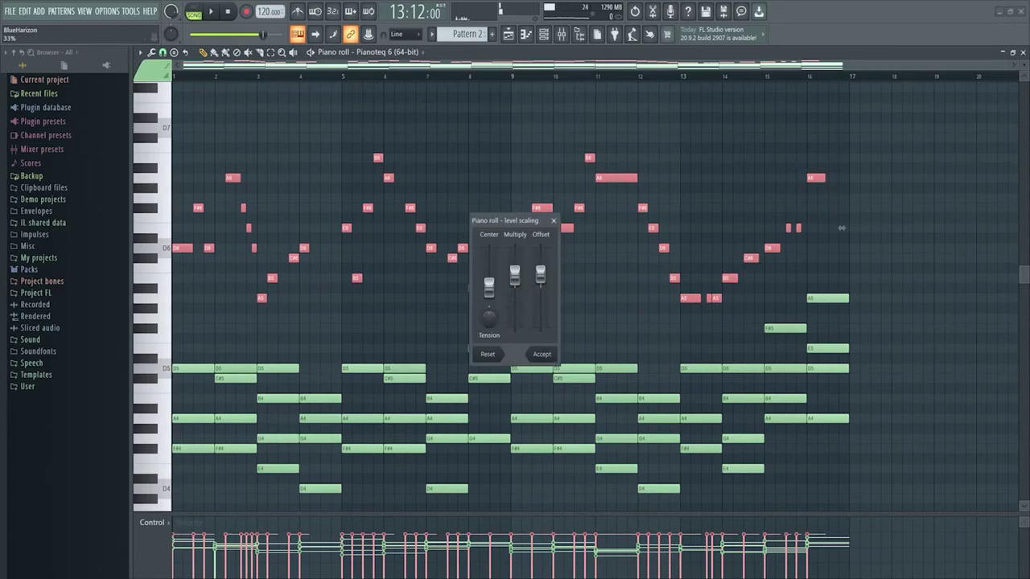
click(542, 355)
Slightly randomize the velocities of the selected melody notes without altering the other levels.
key(alt+r)
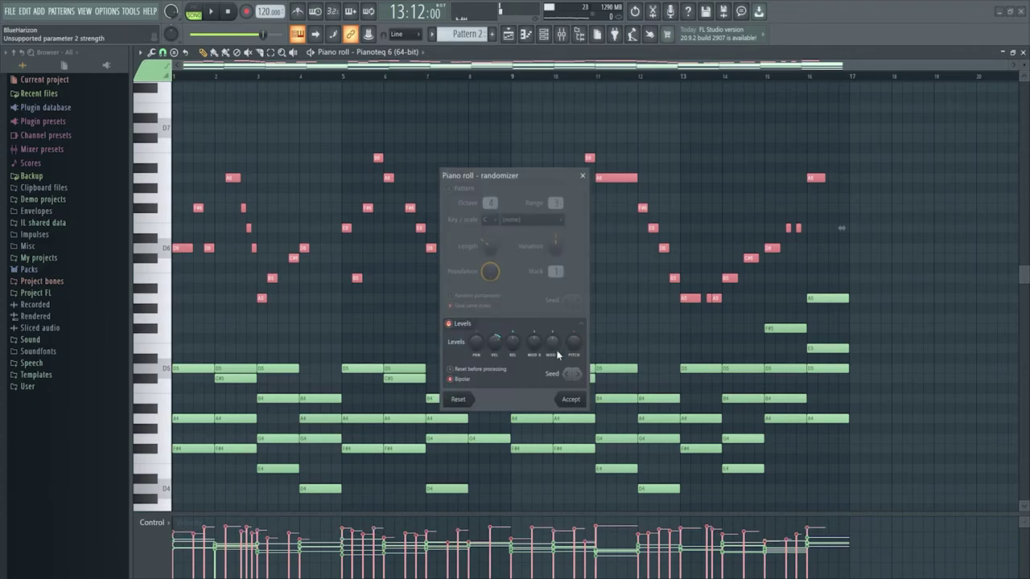
drag(500, 339, 501, 332)
click(572, 400)
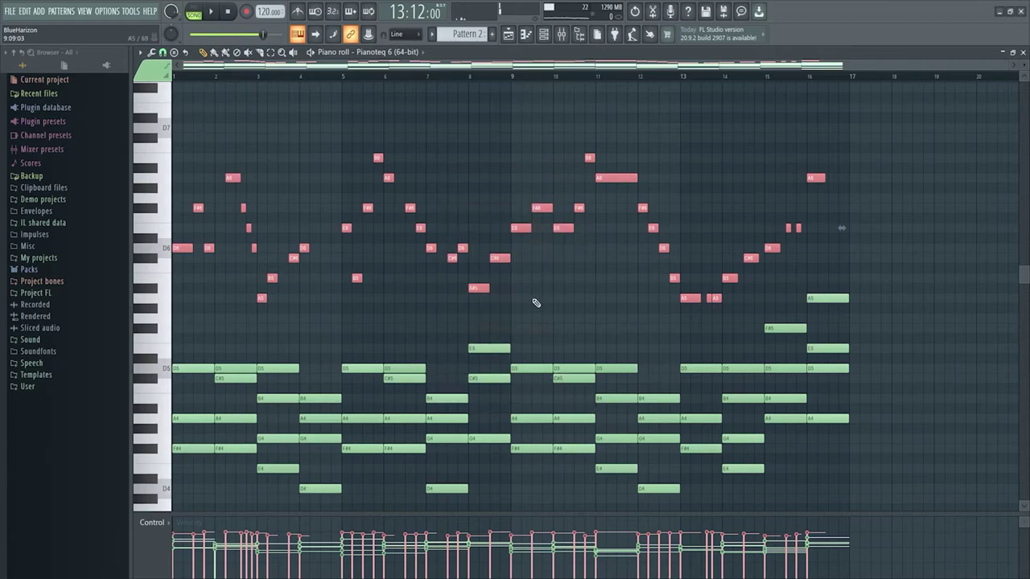
Turn the top chord note in each of bars 1 to 15 into two repeated half-bar notes.
scroll(538, 303, down, 5)
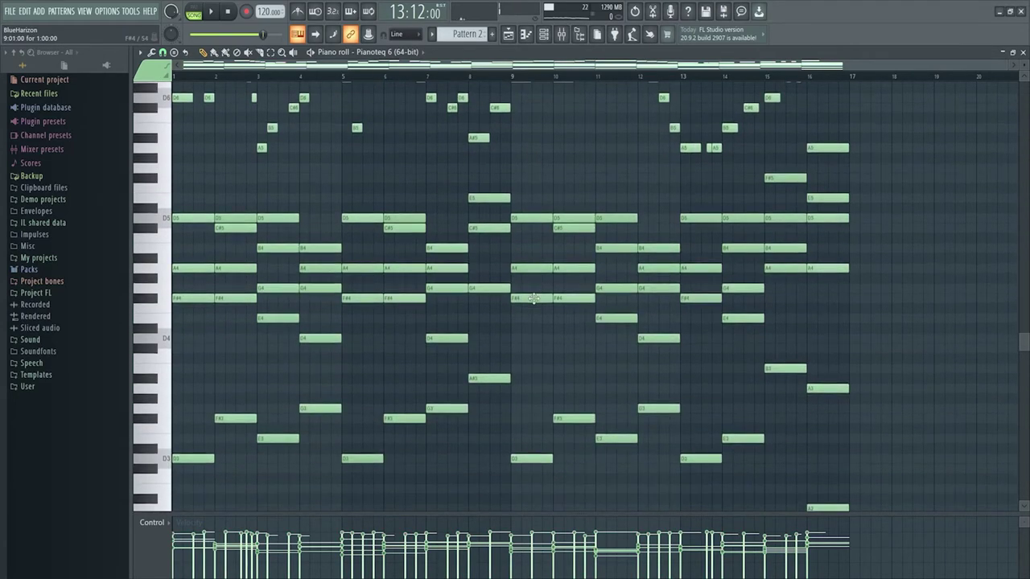
drag(180, 183, 293, 224)
ctrl+shift+click(317, 243)
drag(349, 193, 405, 223)
drag(471, 177, 448, 252)
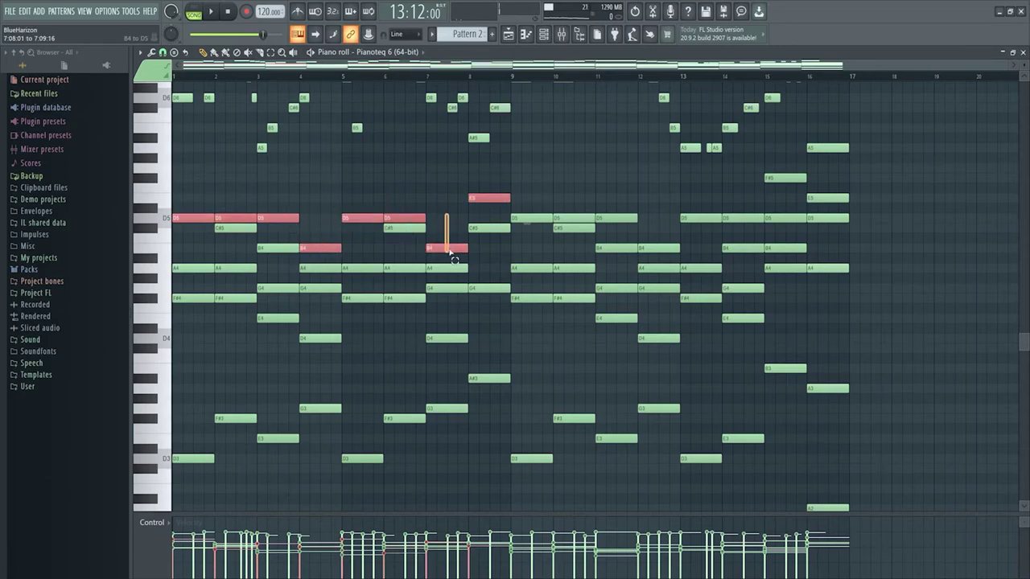
drag(533, 196, 605, 223)
ctrl+shift+click(656, 246)
drag(697, 206, 729, 223)
mouse_move(806, 177)
mouse_down()
mouse_move(782, 178)
mouse_move(793, 185)
mouse_up()
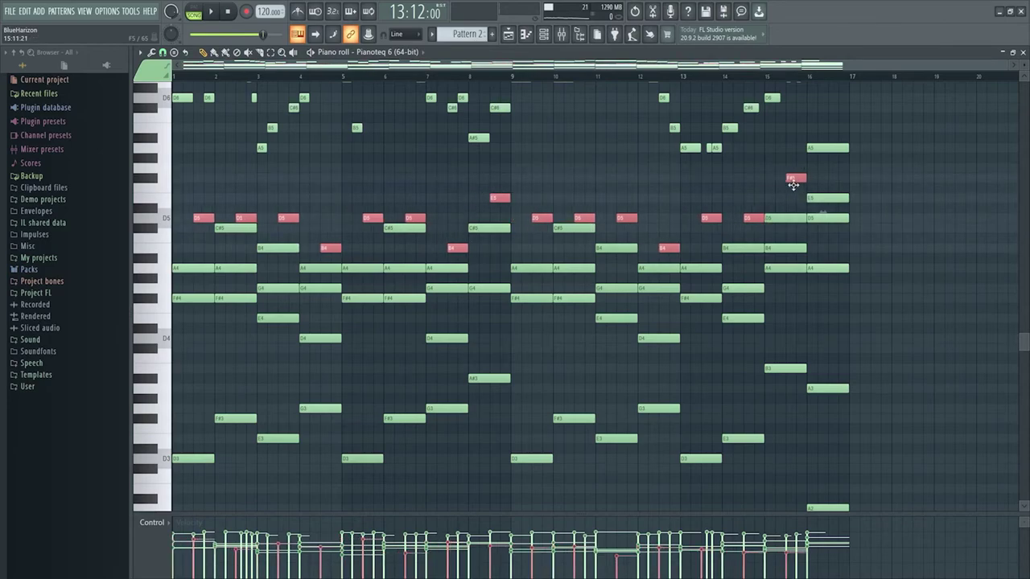
drag(368, 217, 340, 219)
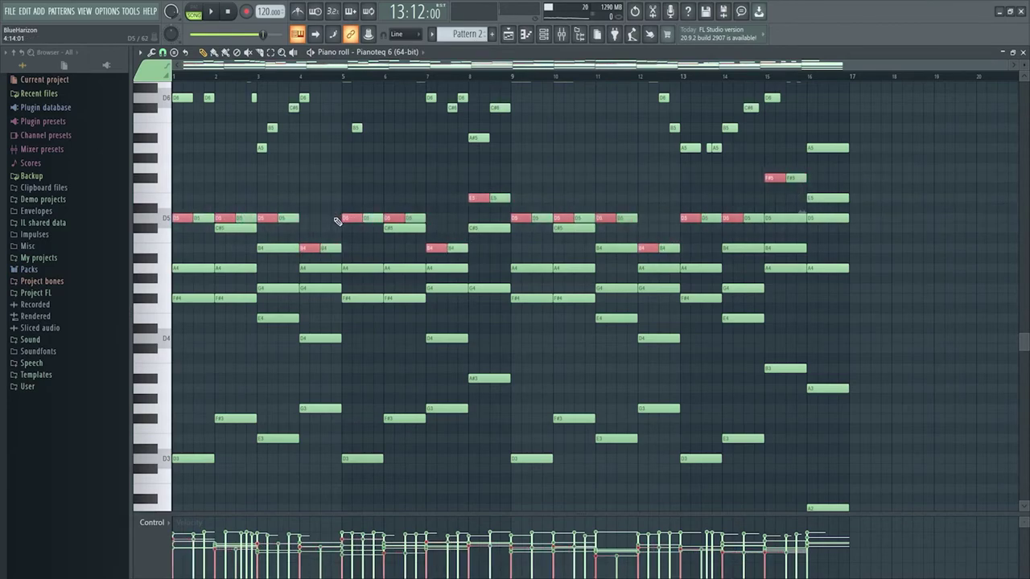
Try the bar 16 A5 as a half-bar note starting on beat three and audition it.
scroll(829, 201, up, 3)
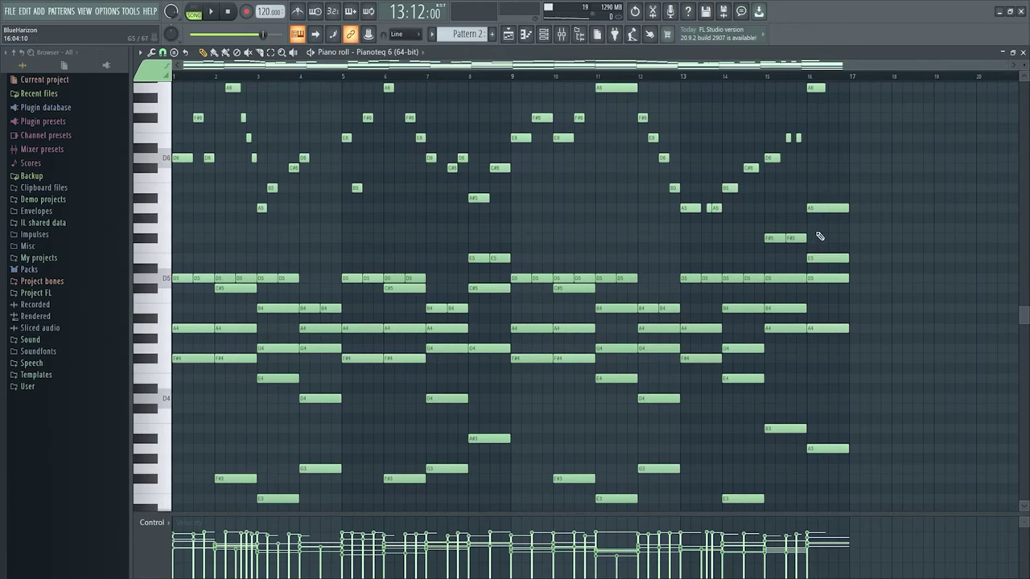
scroll(885, 86, up, 3)
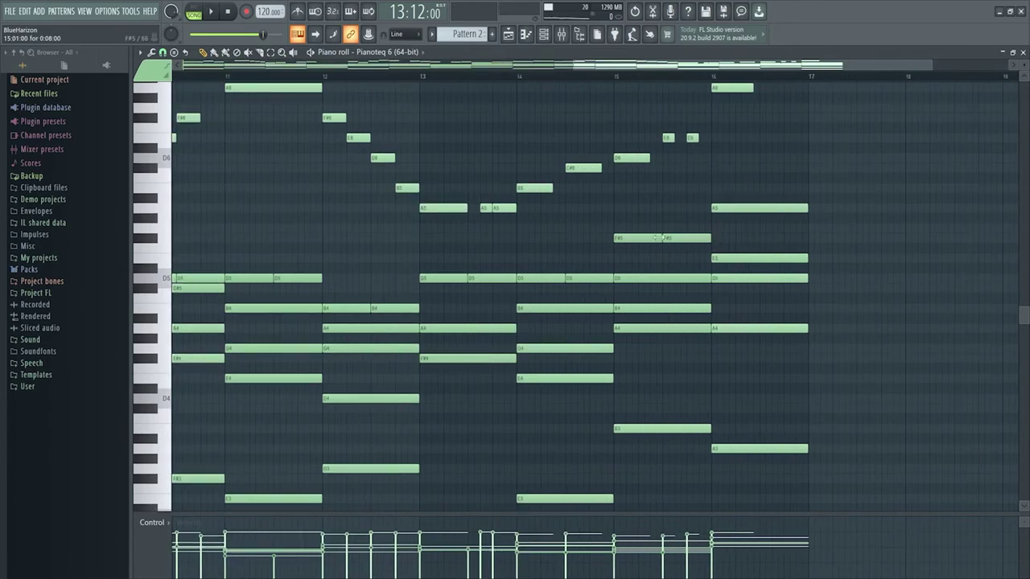
drag(732, 211, 780, 211)
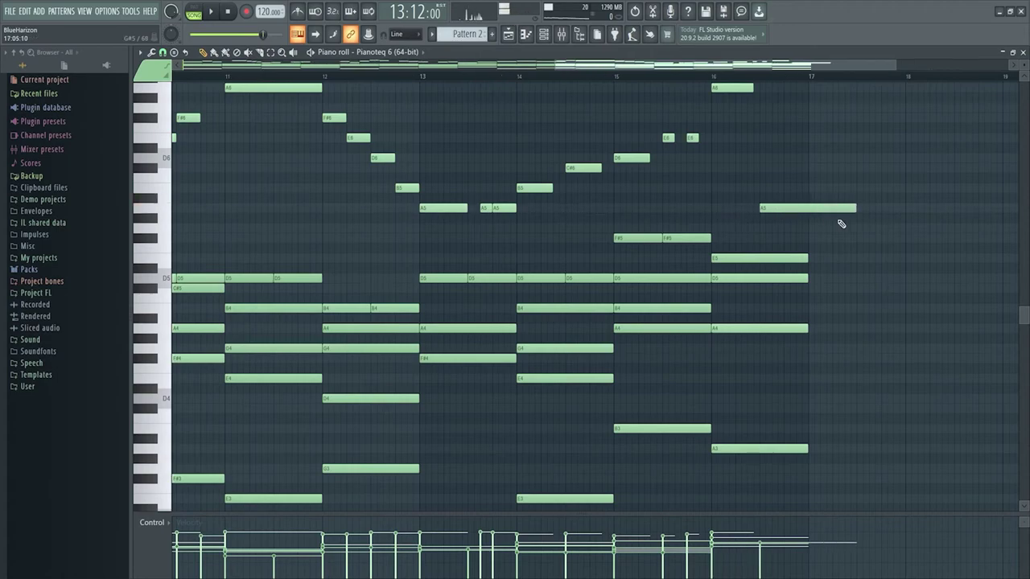
drag(856, 207, 807, 209)
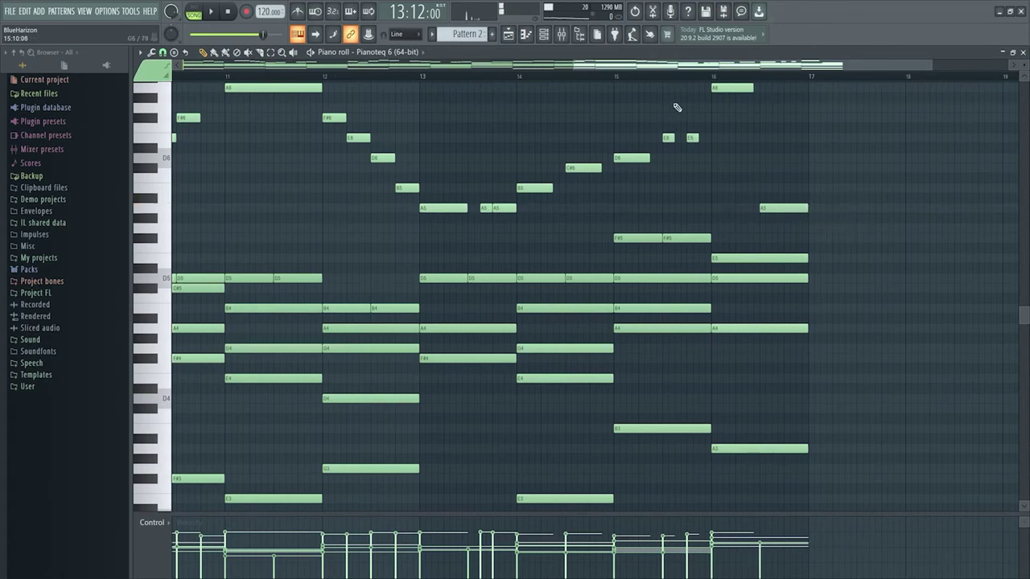
key(space)
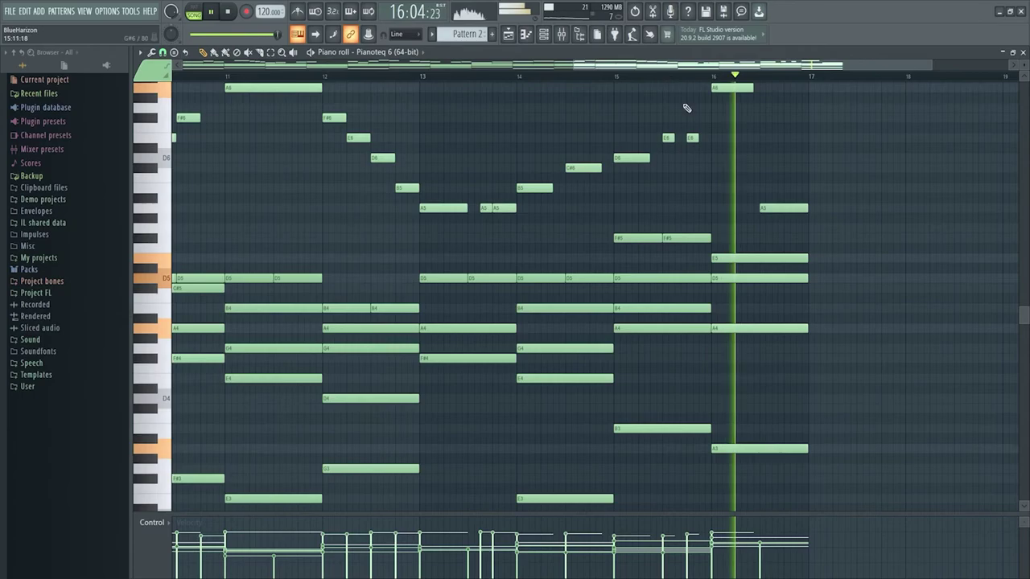
key(space)
drag(774, 209, 819, 214)
During playback, split one inner chord note into three-beat and one-beat notes in bars 1–5, 7–9 and 11–15.
key(Home)
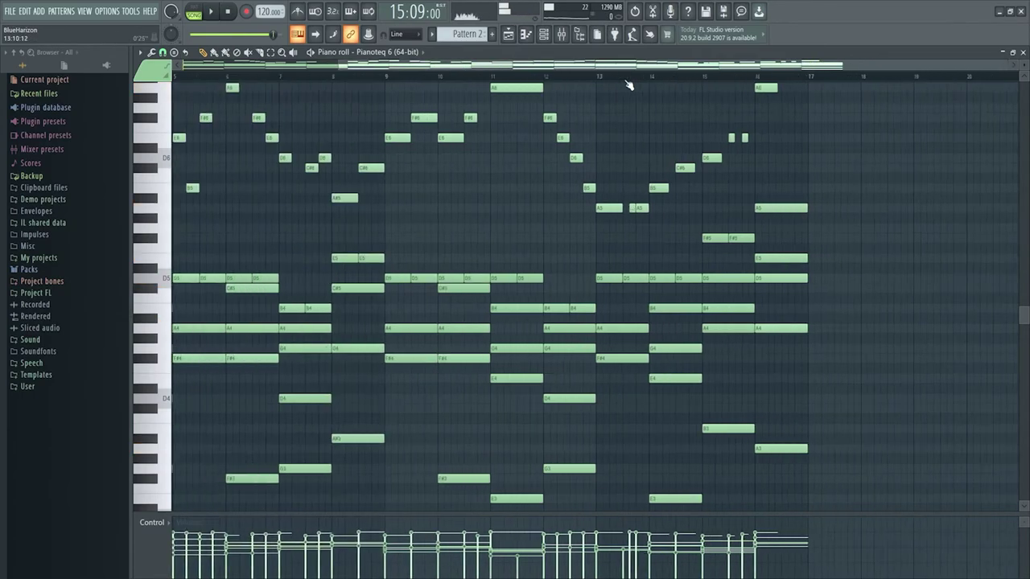
scroll(382, 207, up, 1)
key(space)
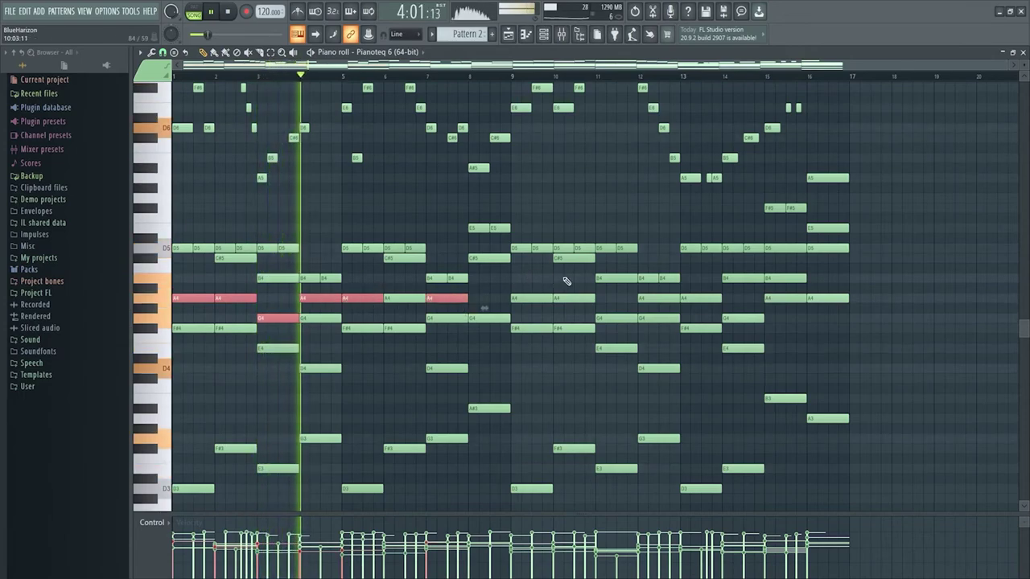
click(529, 298)
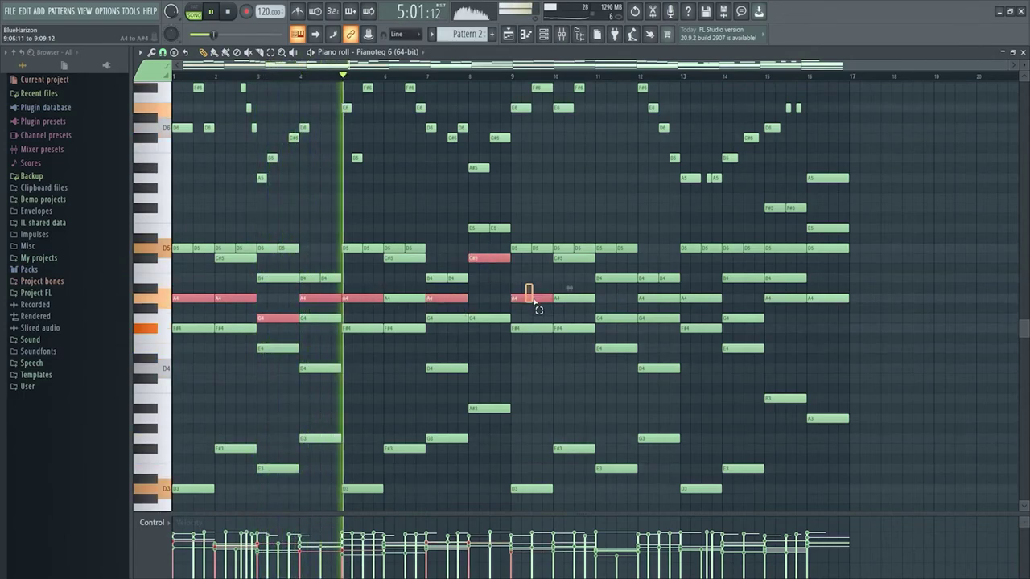
click(624, 279)
click(660, 298)
click(696, 298)
click(744, 278)
click(785, 279)
drag(794, 282, 770, 278)
key(ctrl+l)
key(ctrl+d)
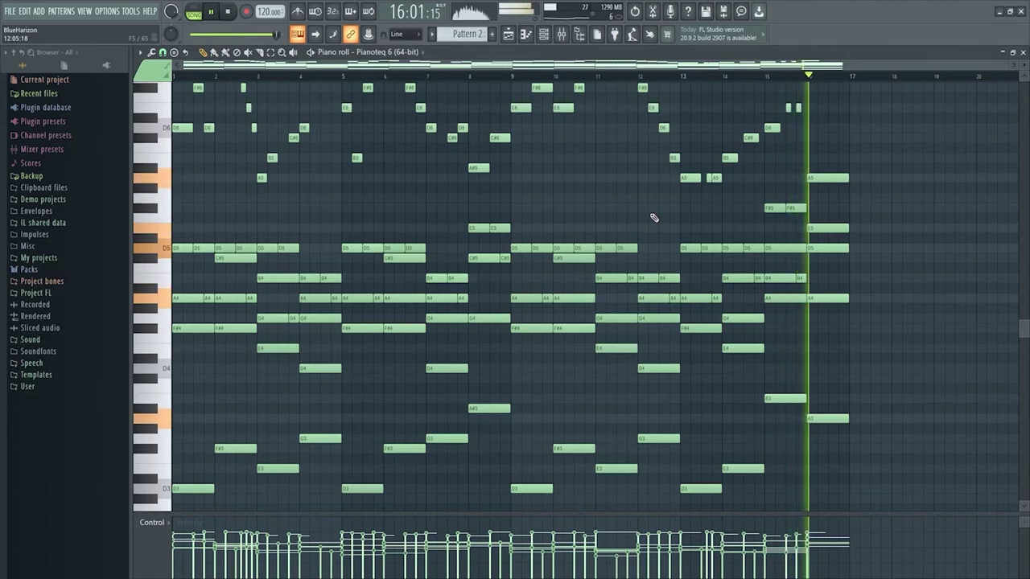
key(space)
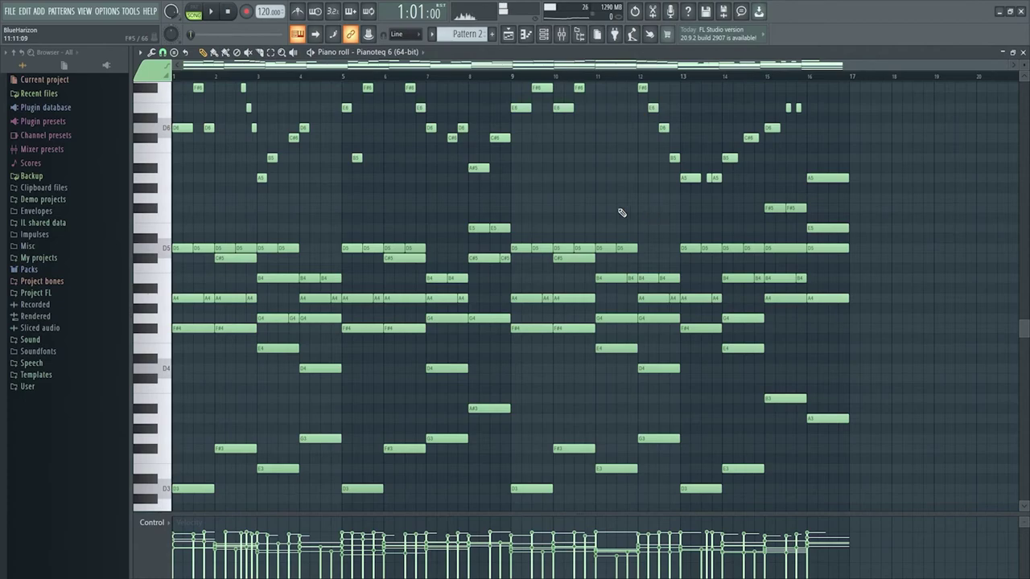
right_click(185, 240)
drag(177, 234, 210, 348)
scroll(222, 220, down, 3)
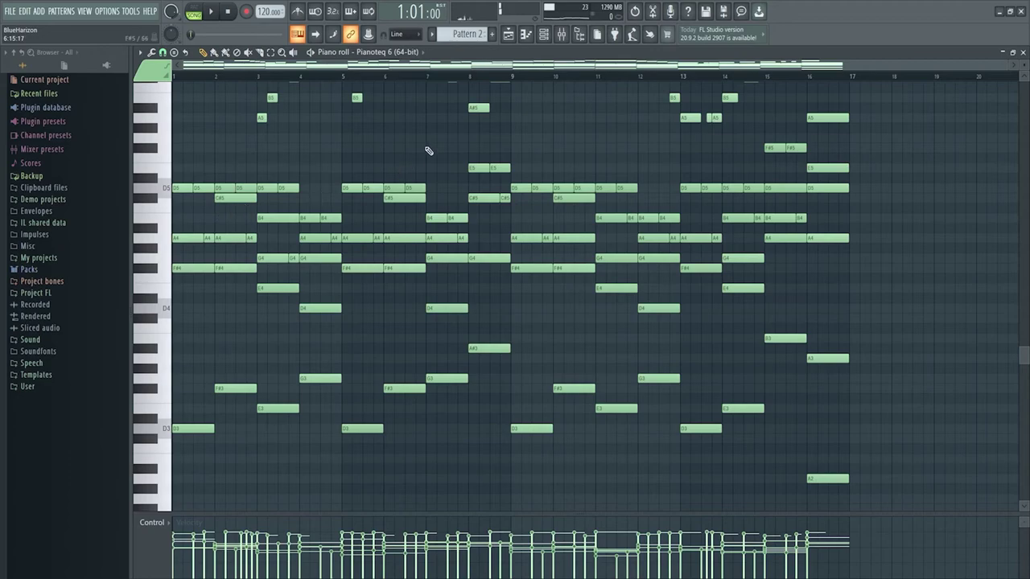
Switch the piano roll to the HALion 6 channel and load the Chamber Strings preset in HALion.
click(412, 52)
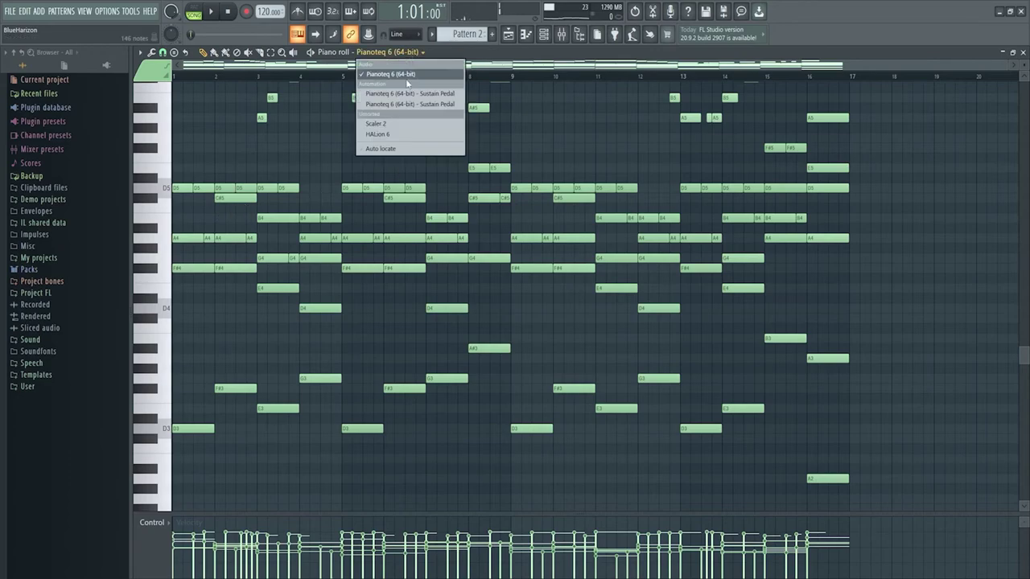
click(423, 134)
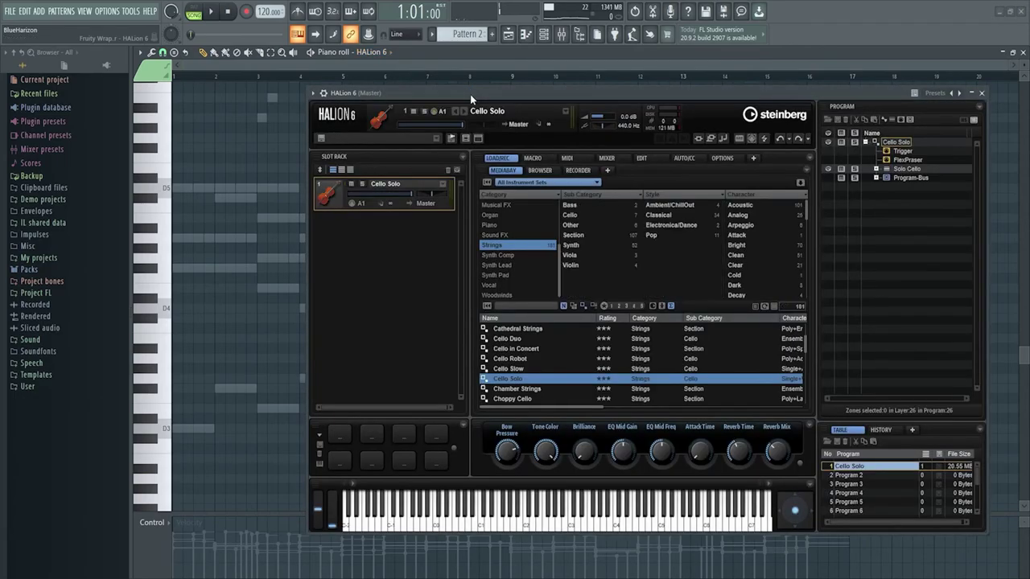
double_click(519, 390)
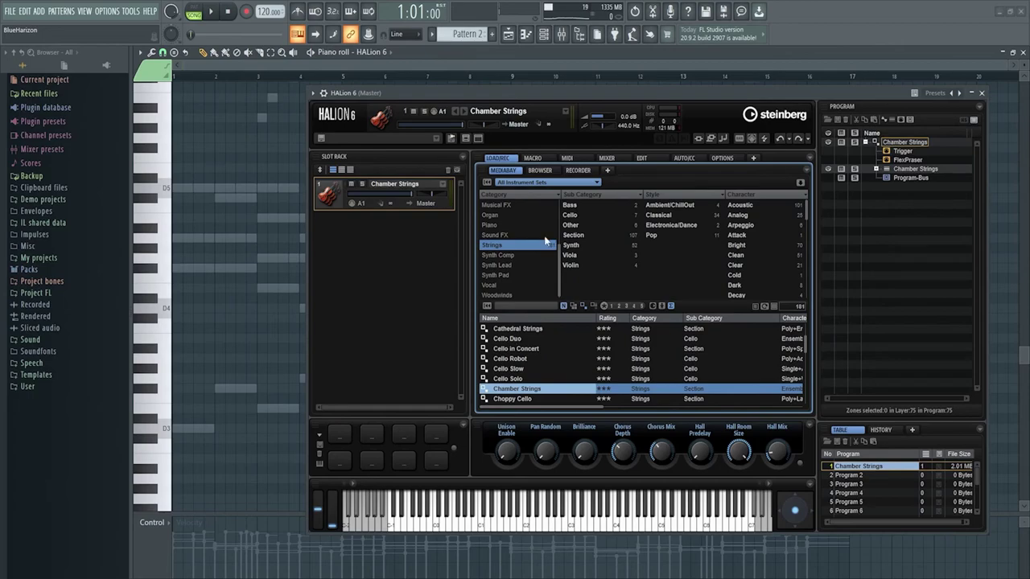
drag(610, 93, 497, 102)
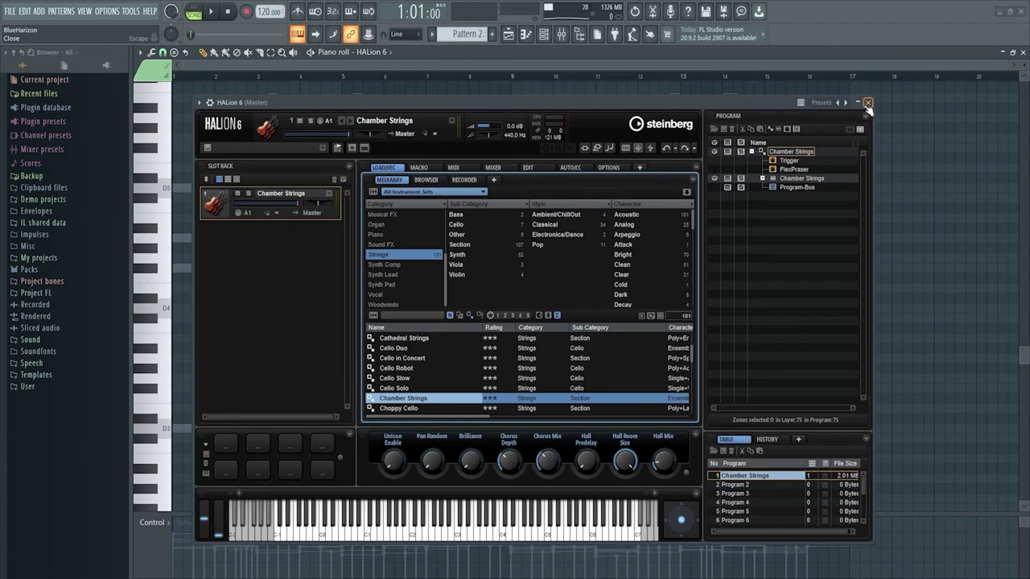
Open Scaler 2 and insert its Pattern 1 chord progression into the HALion 6 piano roll.
key(F6)
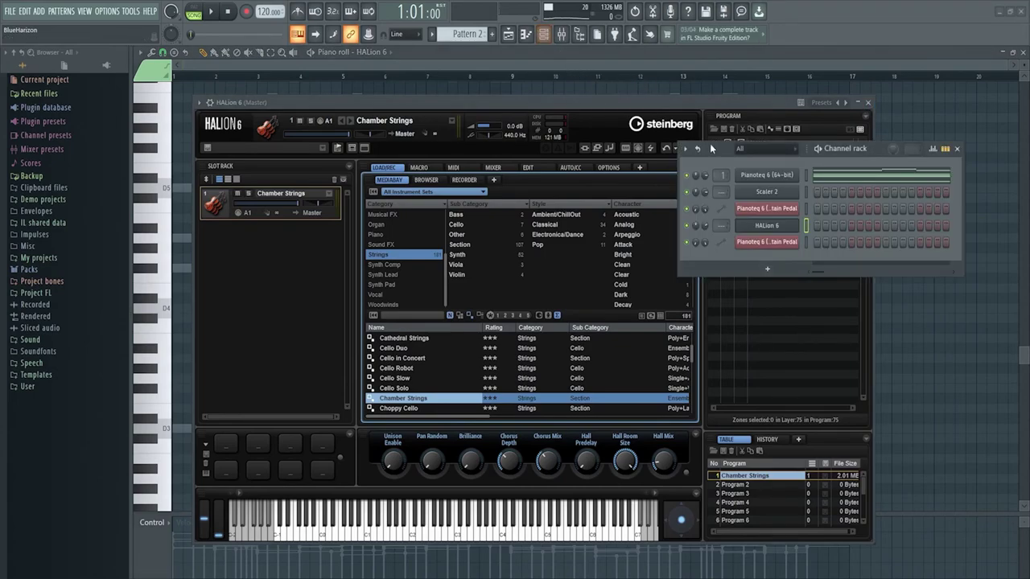
click(785, 195)
click(760, 224)
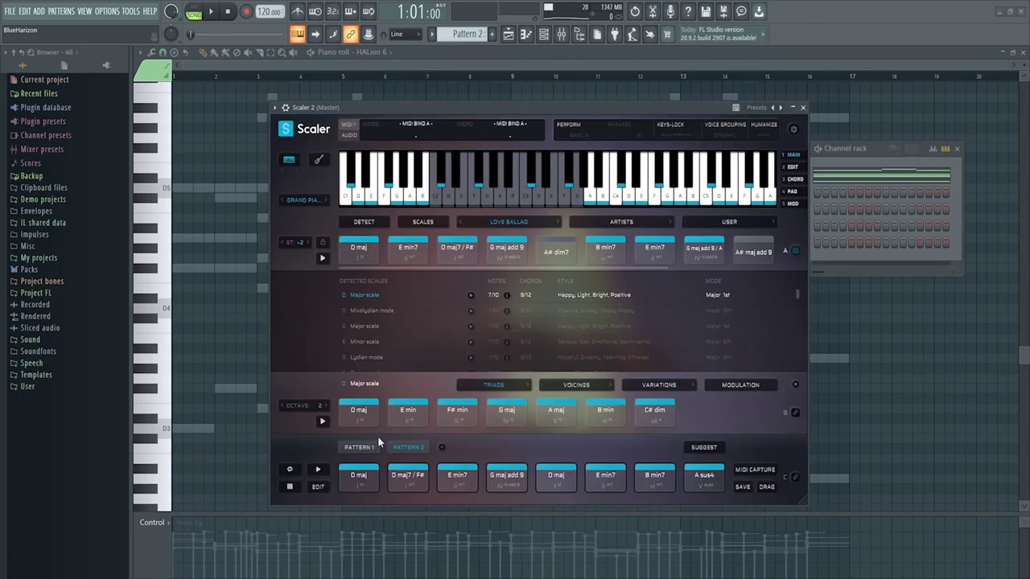
click(359, 447)
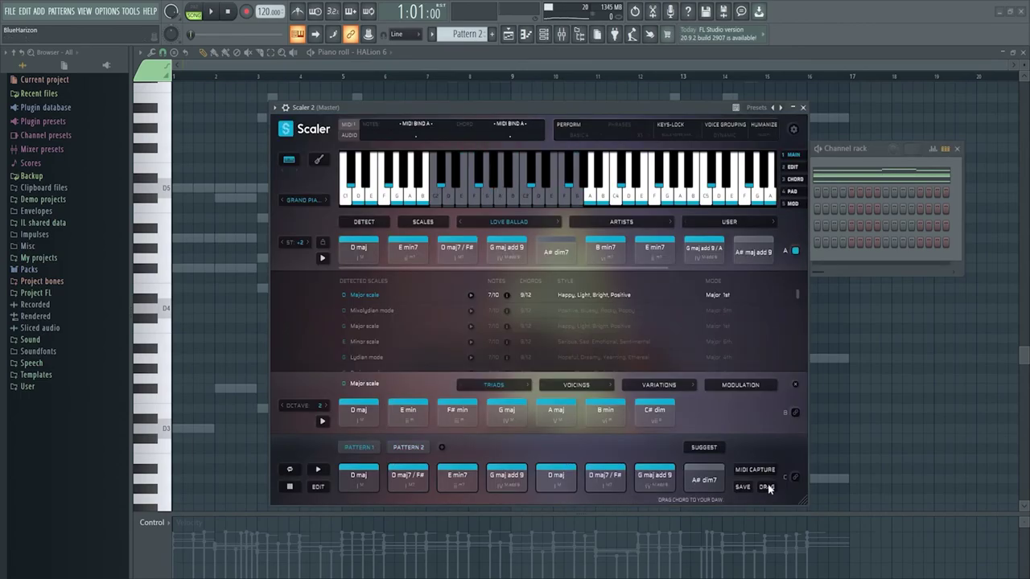
drag(899, 407, 899, 406)
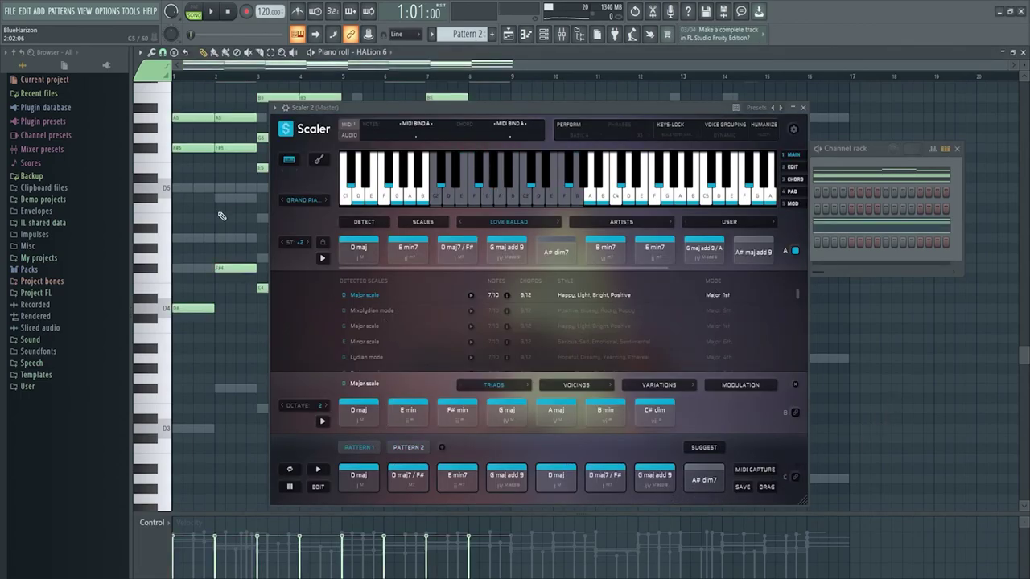
Transpose the HALion 6 chord progression in bars 1–8 down one octave and audition it with the piano.
click(802, 107)
scroll(471, 260, up, 1)
drag(512, 421, 603, 375)
click(600, 377)
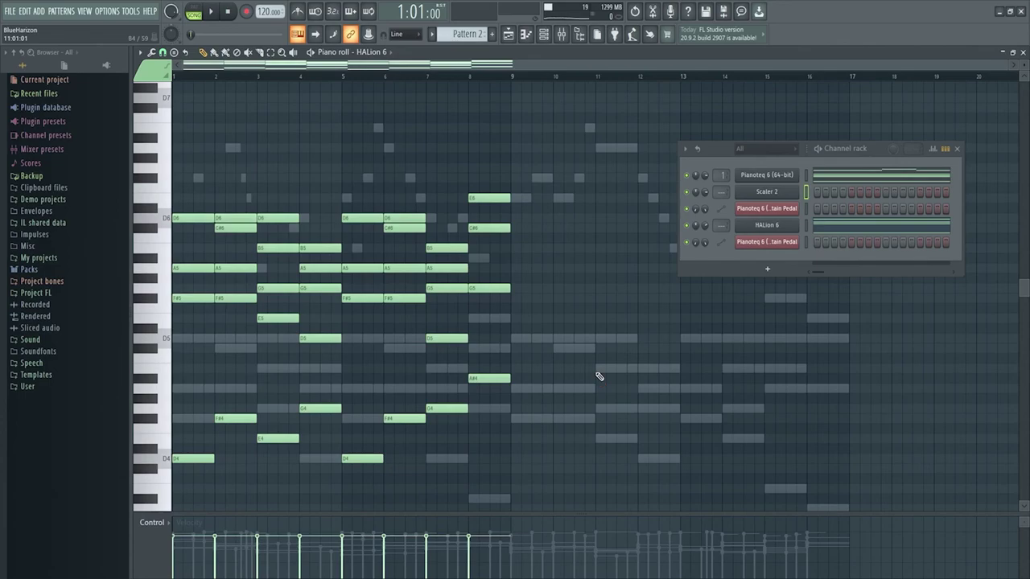
key(ctrl+Down)
scroll(600, 376, down, 3)
key(space)
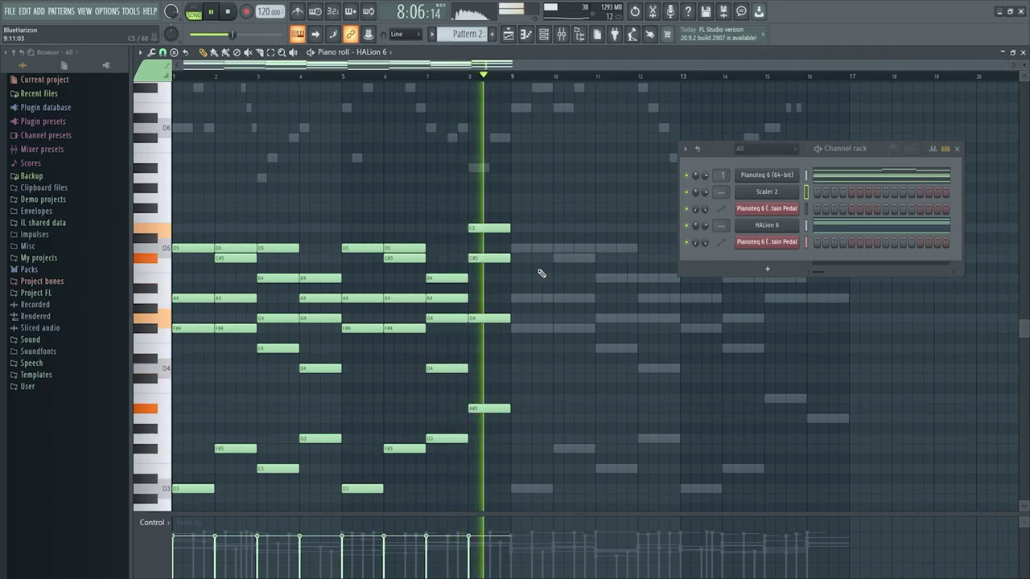
key(space)
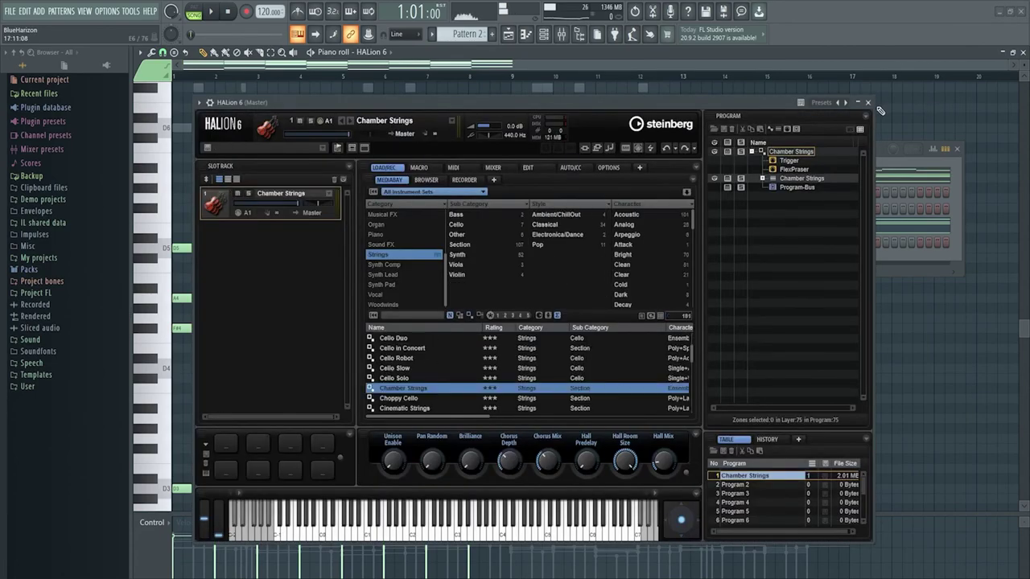
Insert Scaler 2's Pattern 2 chord progression into the Scaler 2 channel's own note lane.
click(869, 102)
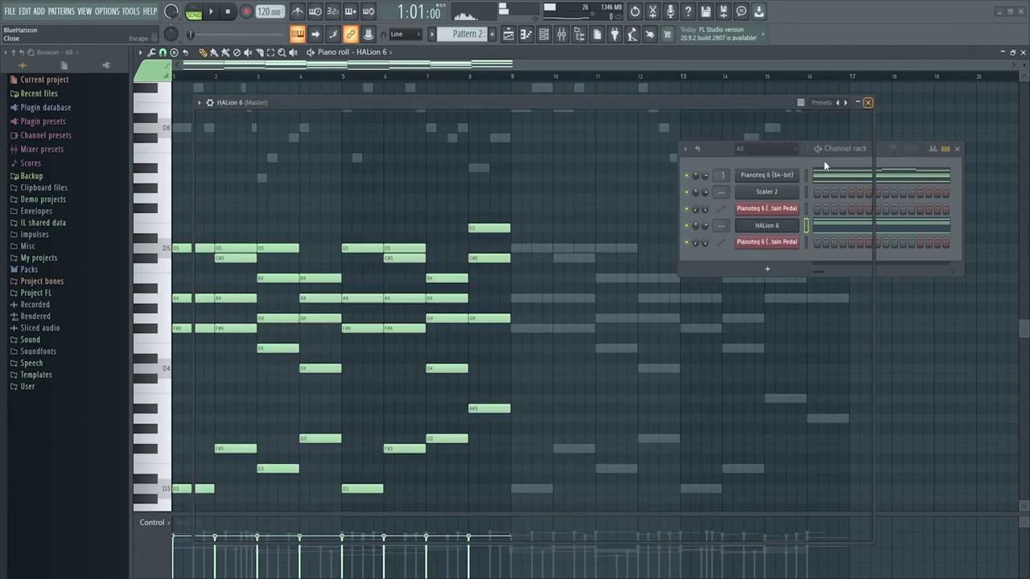
click(721, 226)
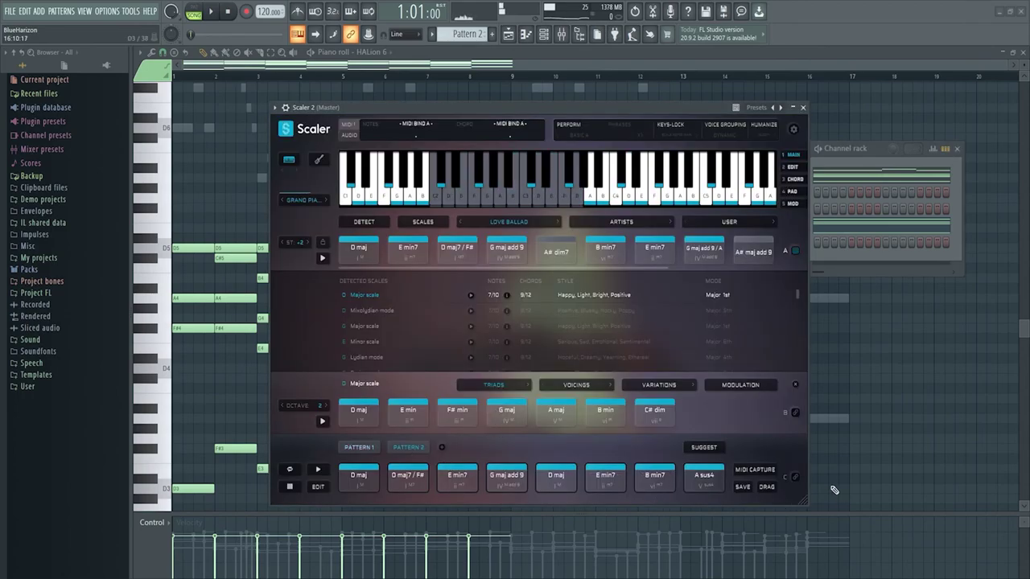
drag(620, 108, 477, 89)
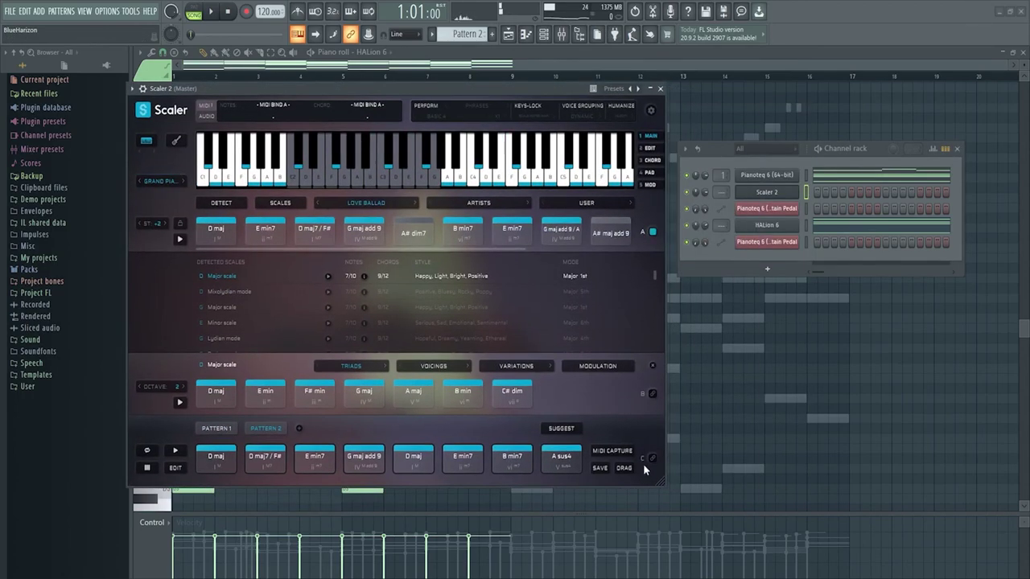
drag(632, 468, 860, 198)
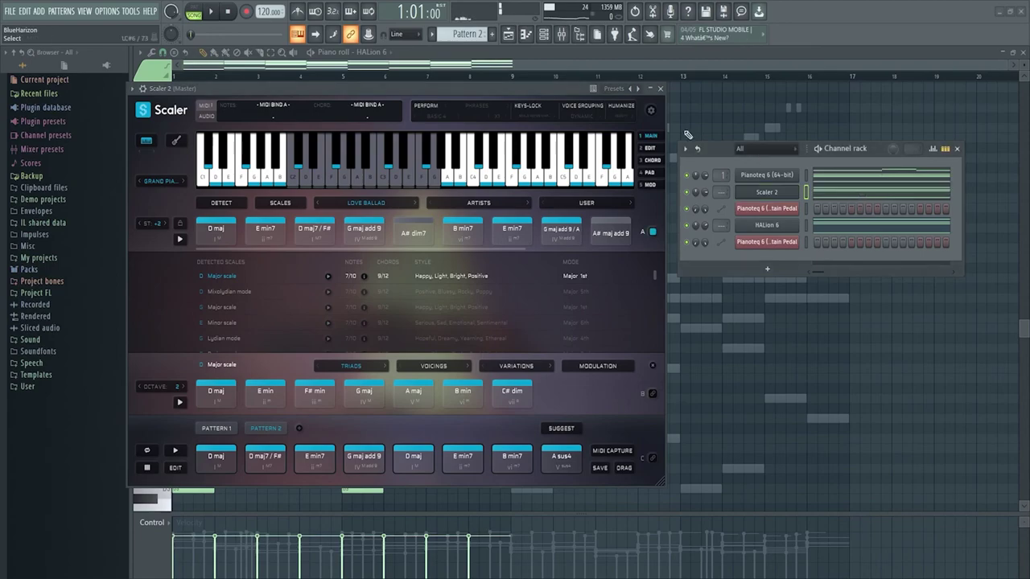
click(777, 191)
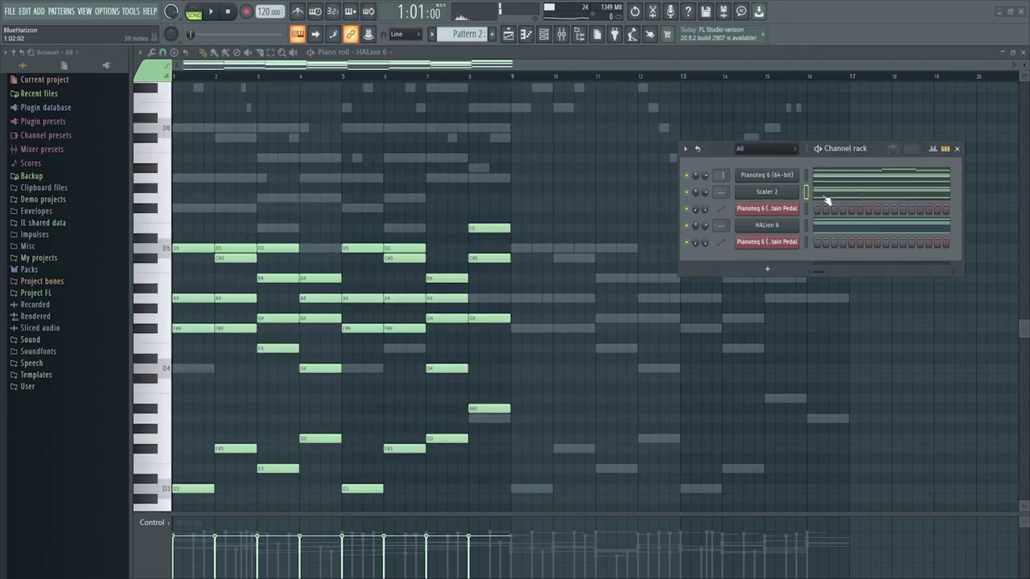
Move all chords from the Scaler 2 piano roll into bars 9–16 of the HALion 6 piano roll, one octave lower.
click(827, 201)
scroll(609, 413, up, 1)
key(ctrl+a)
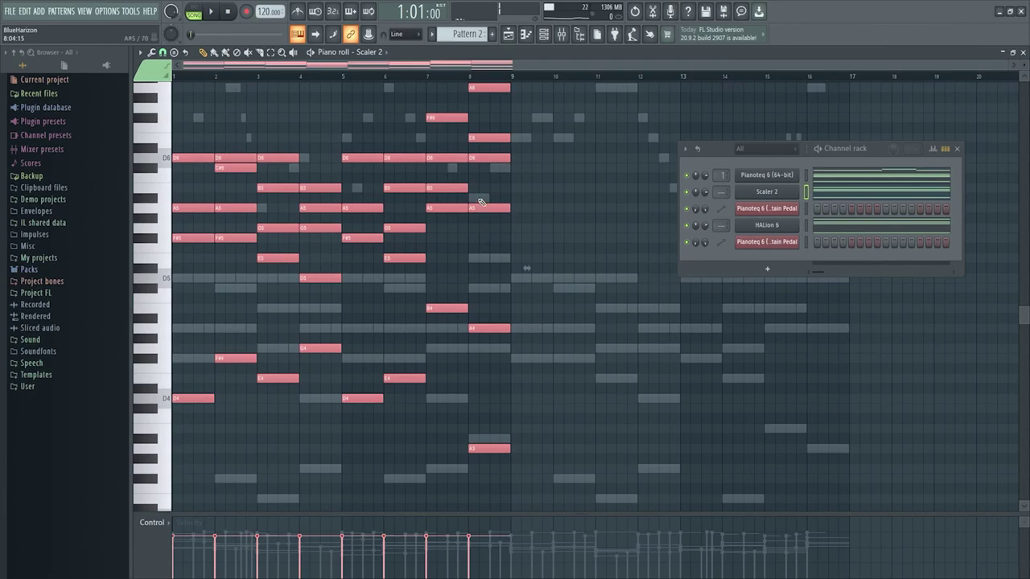
key(Delete)
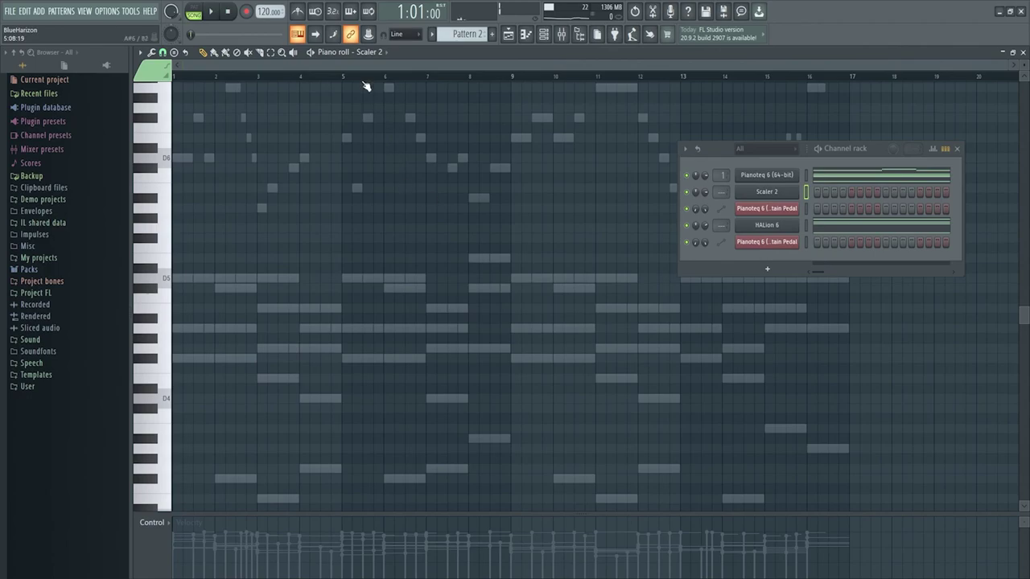
click(379, 51)
click(394, 135)
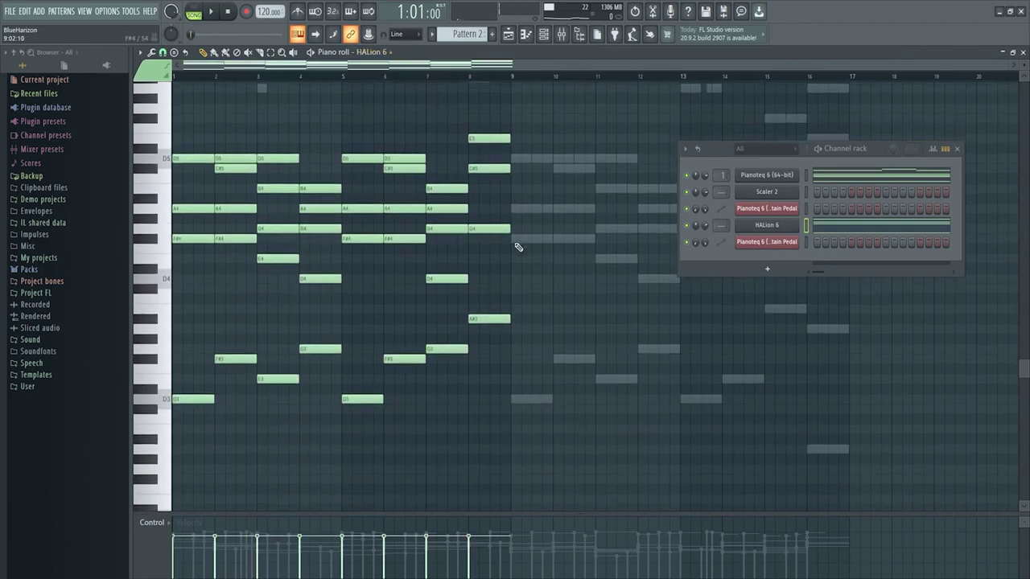
drag(619, 153, 656, 153)
scroll(626, 397, up, 2)
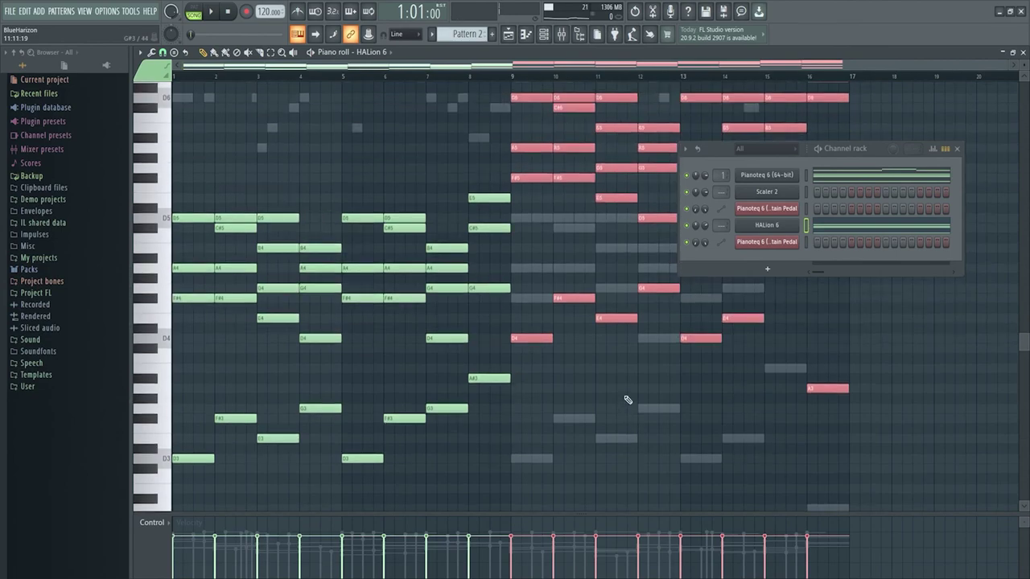
key(ctrl+Down)
Play the full 16 bars of strings and piano, switching to the Pianoteq 6 piano roll during playback.
click(184, 74)
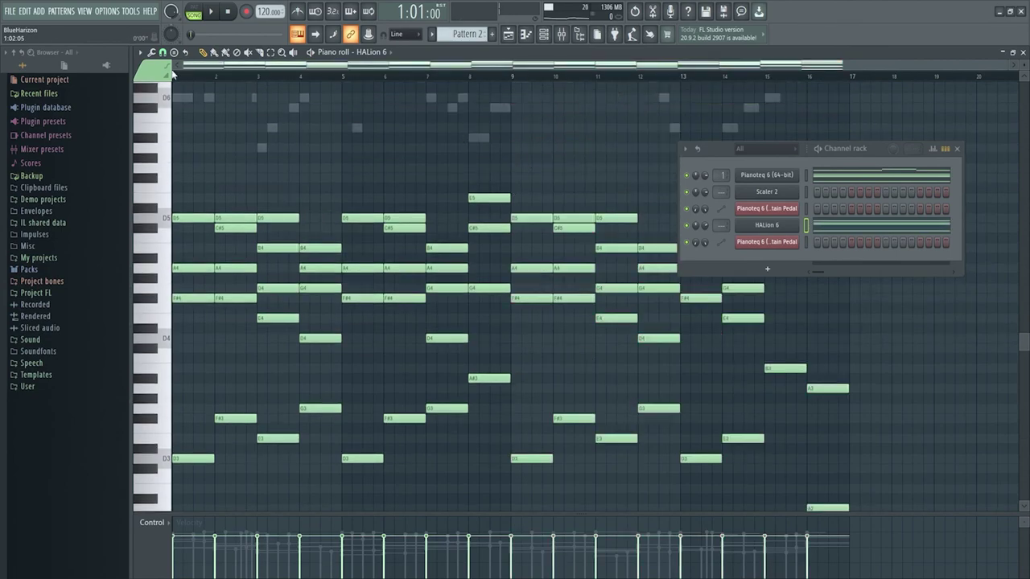
key(space)
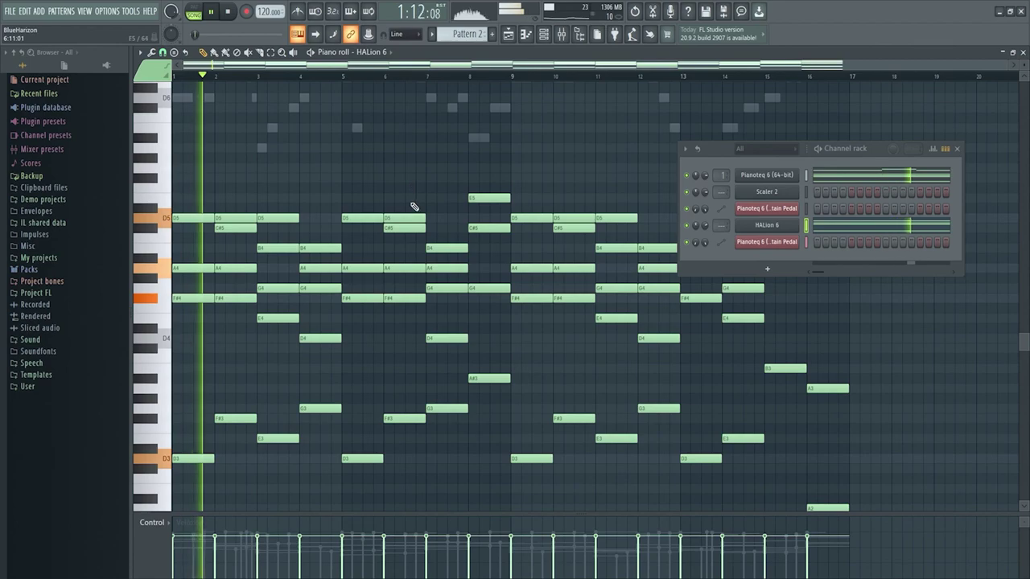
scroll(491, 269, up, 5)
double_click(497, 258)
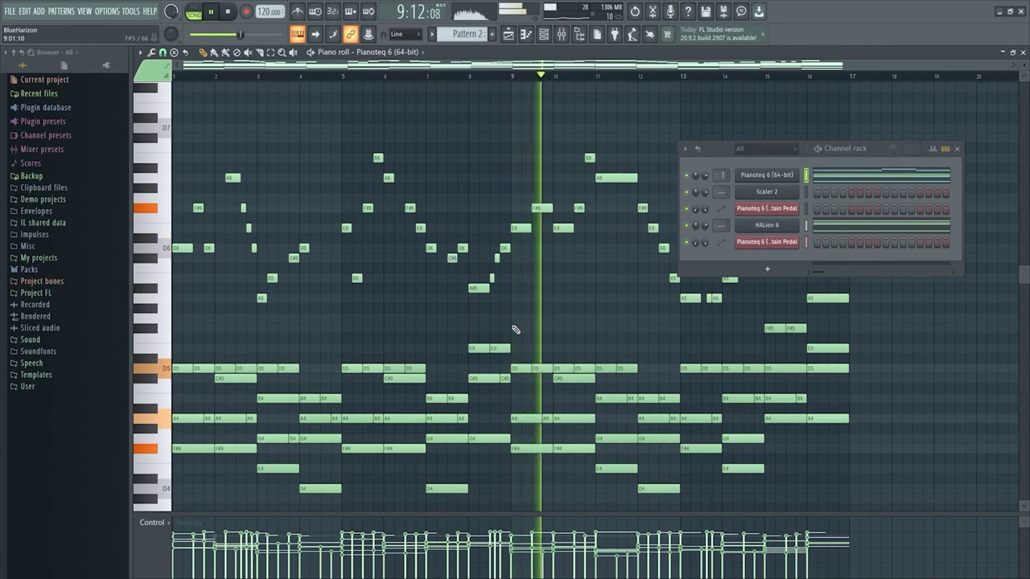
scroll(515, 330, down, 1)
scroll(515, 330, down, 1)
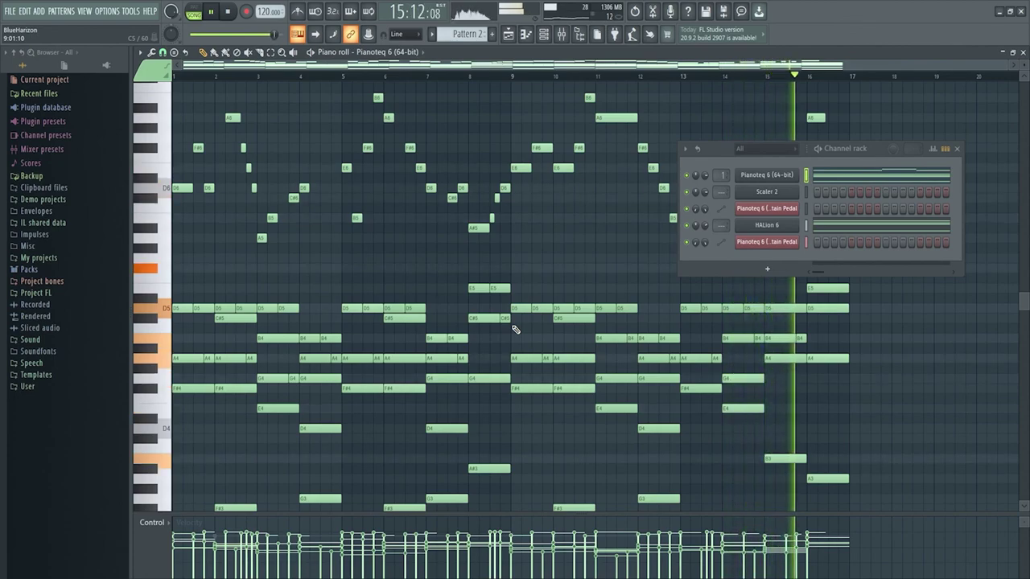
key(space)
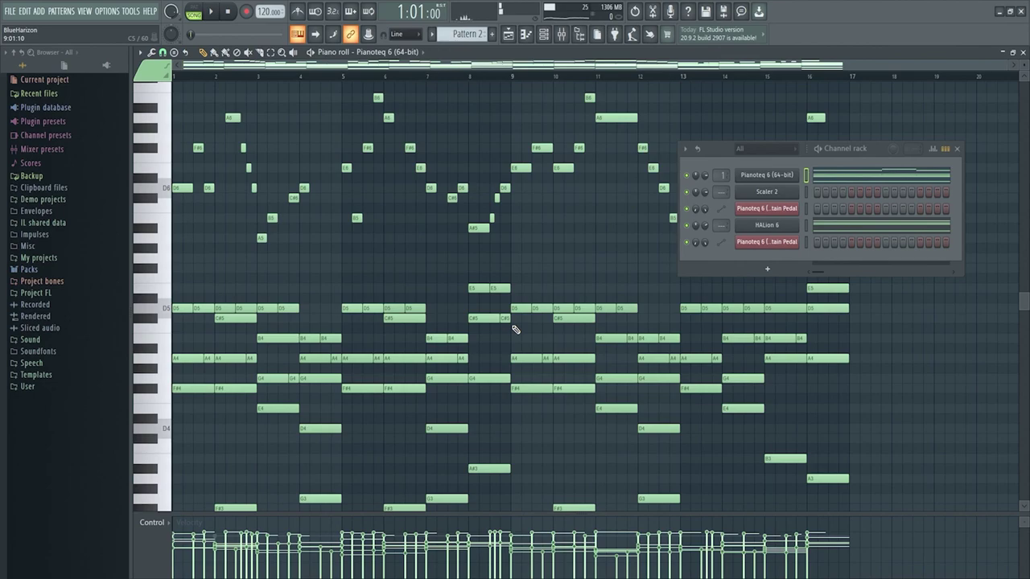
scroll(466, 284, down, 2)
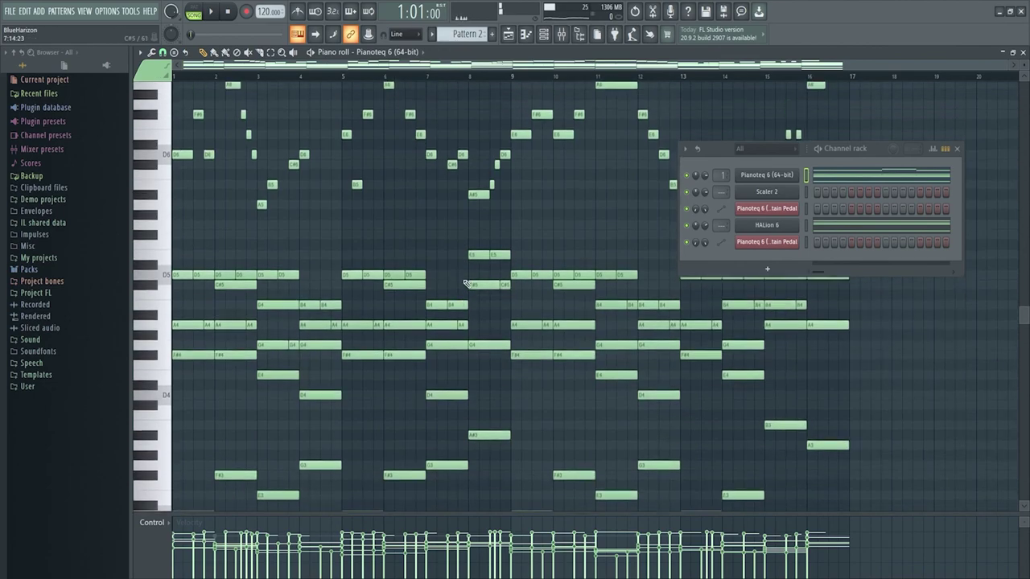